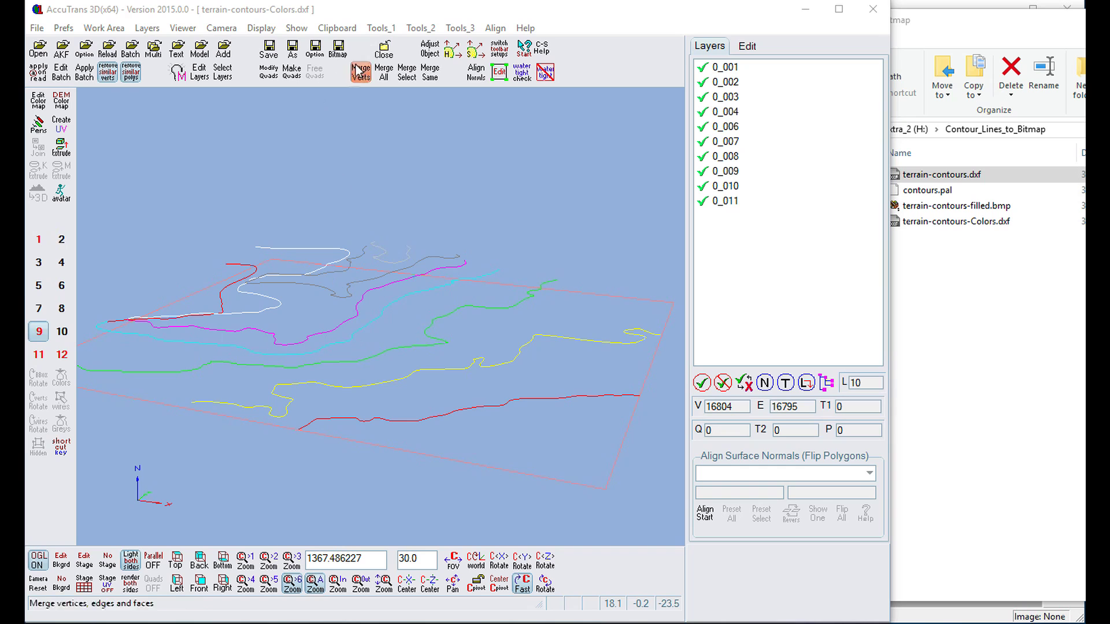
Step: Glance at the Tools list, view the smooth grey terrain mesh, then the stepped bitmap model
{"action": "left_click", "coordinate": [381, 32]}
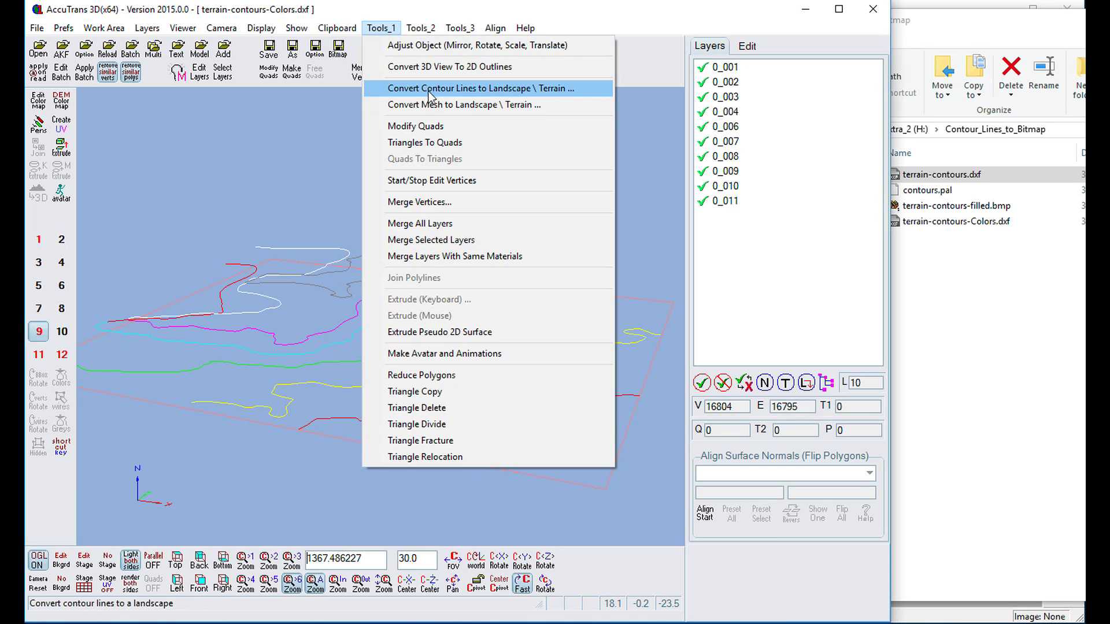
{"action": "left_click", "coordinate": [314, 99]}
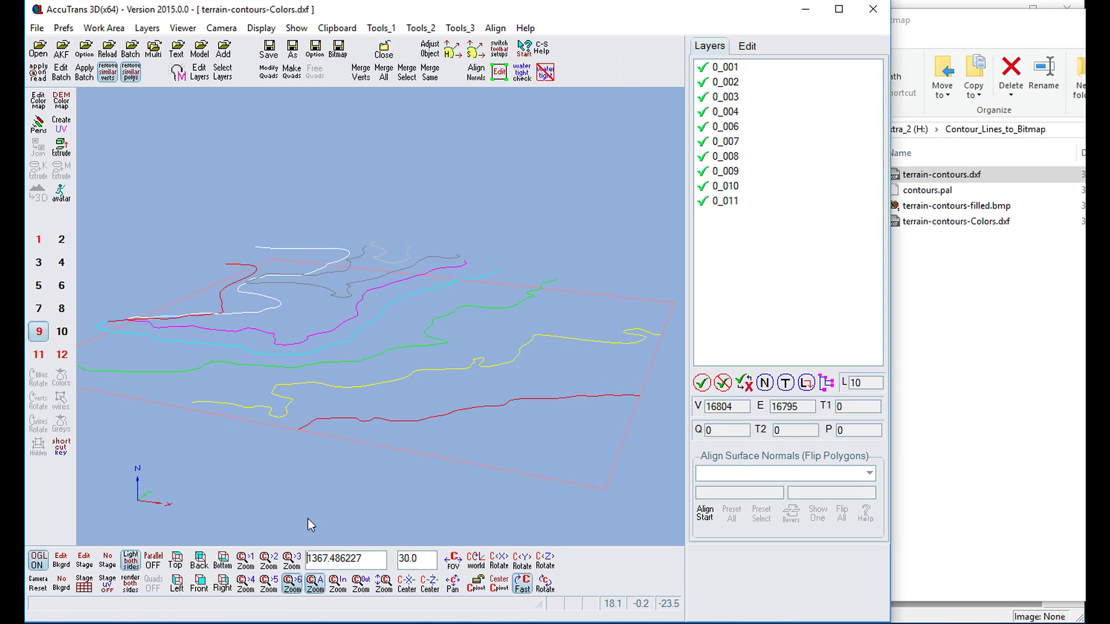
{"action": "left_click", "coordinate": [36, 354]}
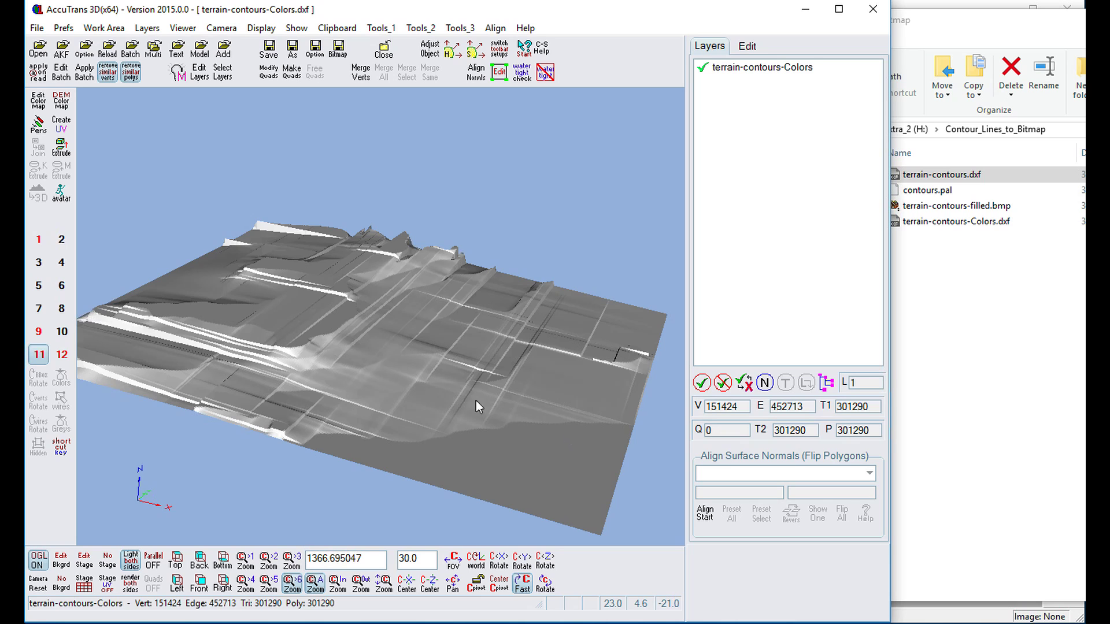
{"action": "left_click", "coordinate": [62, 354]}
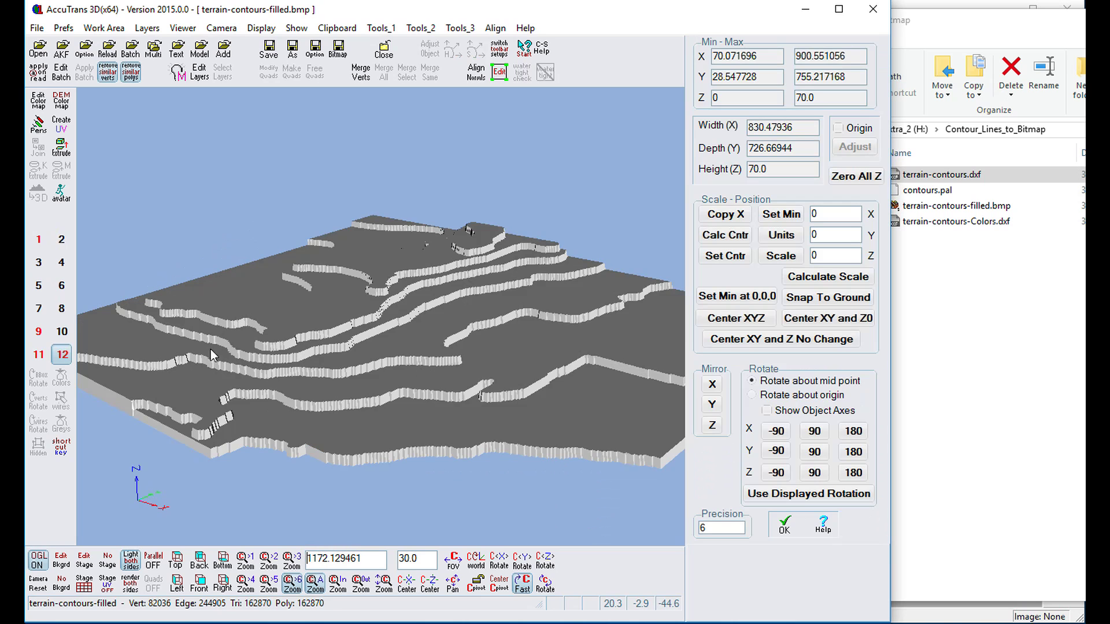
Step: Switch to terrain-contours.dxf and rotate its flat contours through overhead, top-down and low perspective views
{"action": "left_click", "coordinate": [39, 242]}
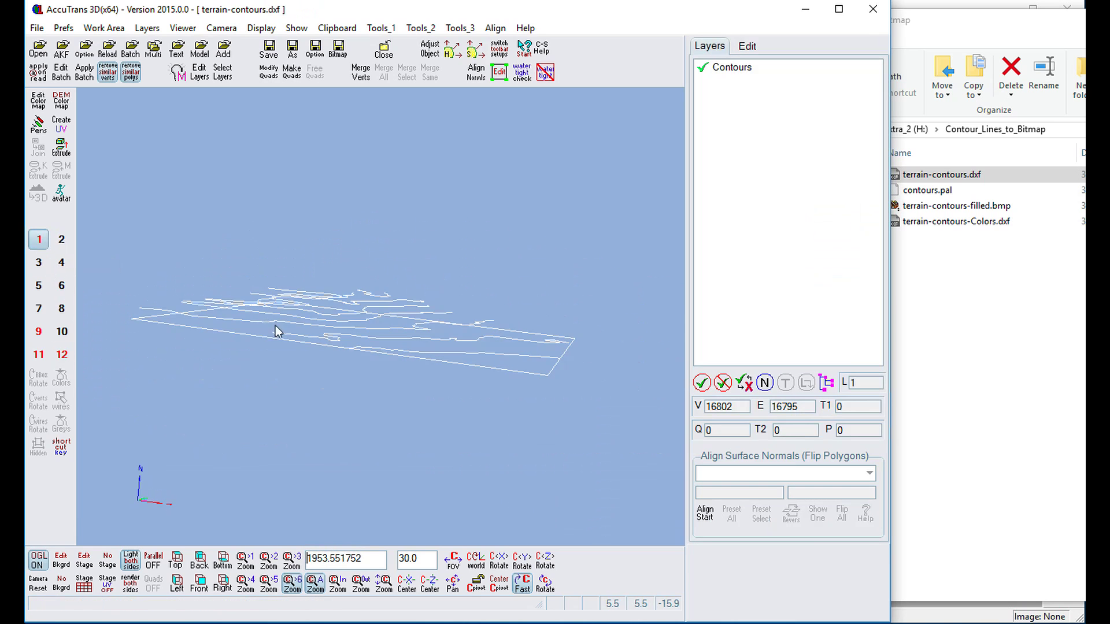
{"action": "left_click_drag", "start_coordinate": [279, 330], "coordinate": [393, 322]}
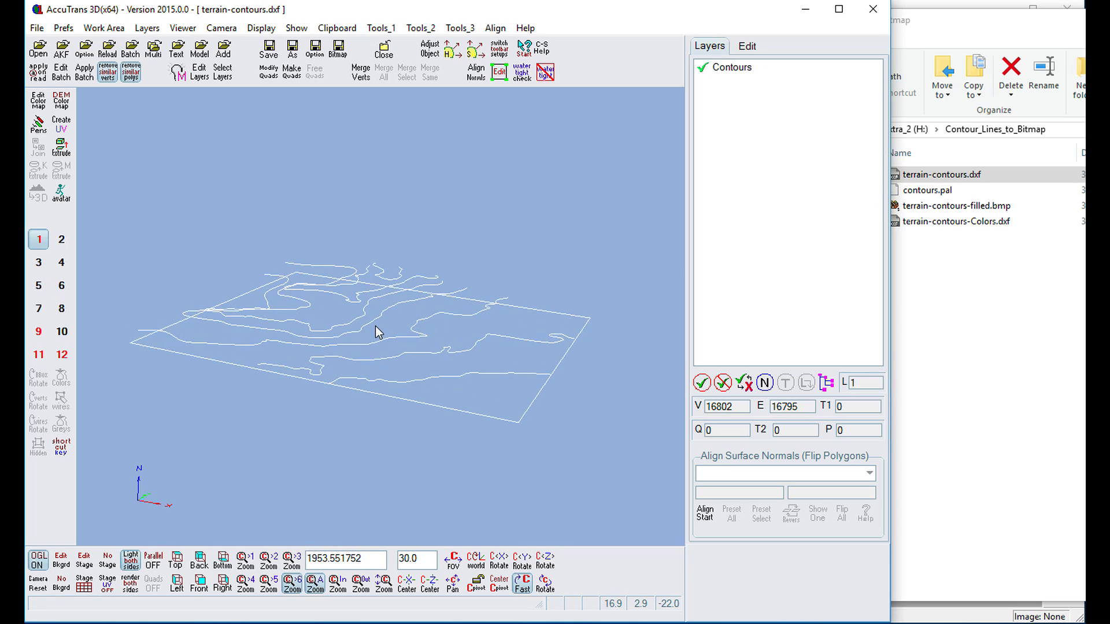
{"action": "scroll", "coordinate": [378, 330], "scroll_direction": "up", "scroll_amount": 3}
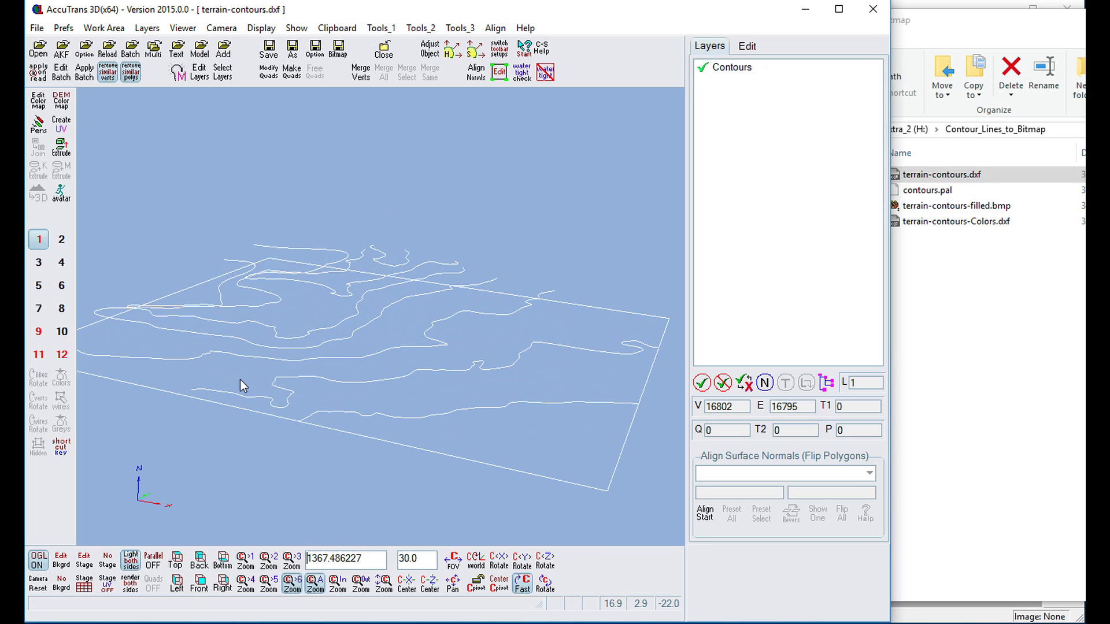
{"action": "left_click_drag", "start_coordinate": [283, 353], "coordinate": [296, 537]}
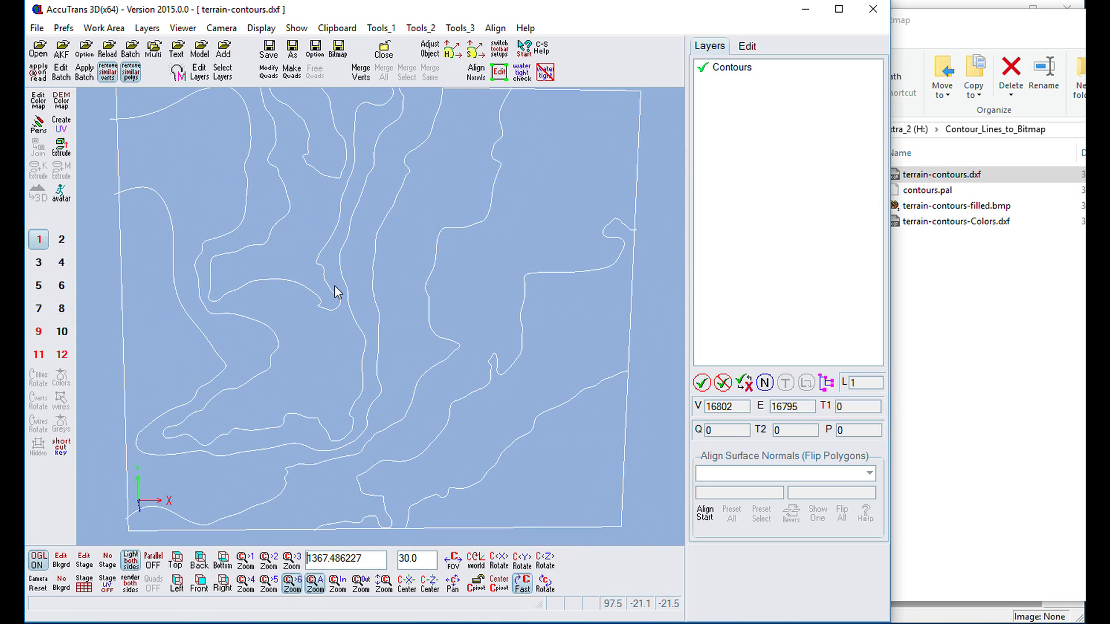
{"action": "left_click_drag", "start_coordinate": [335, 292], "coordinate": [315, 208]}
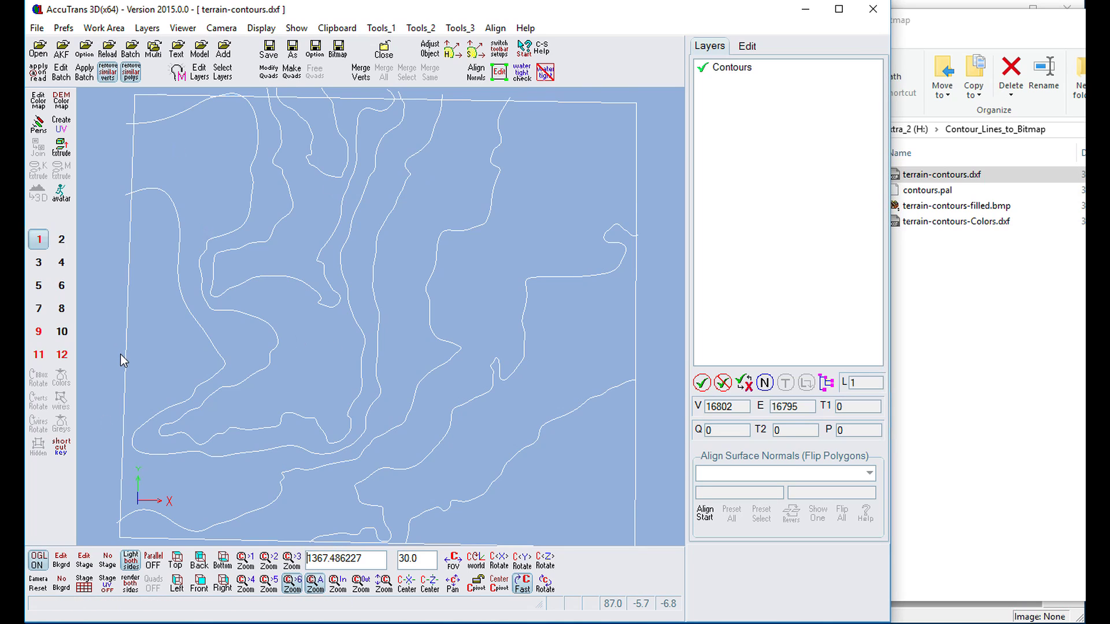
{"action": "left_click_drag", "start_coordinate": [120, 355], "coordinate": [122, 219]}
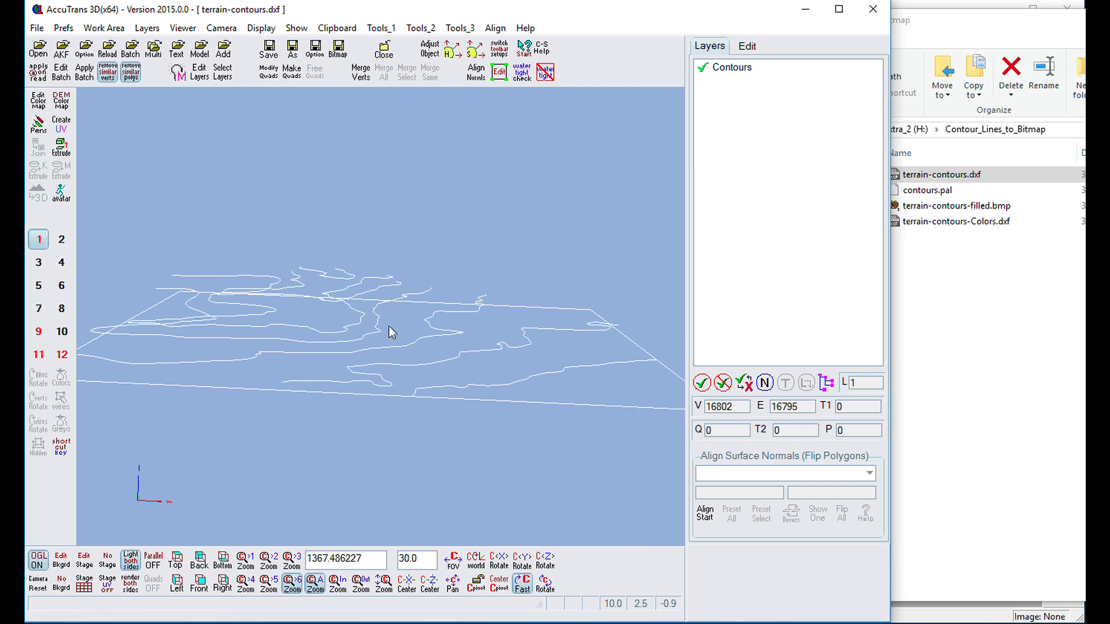
{"action": "left_click", "coordinate": [430, 52]}
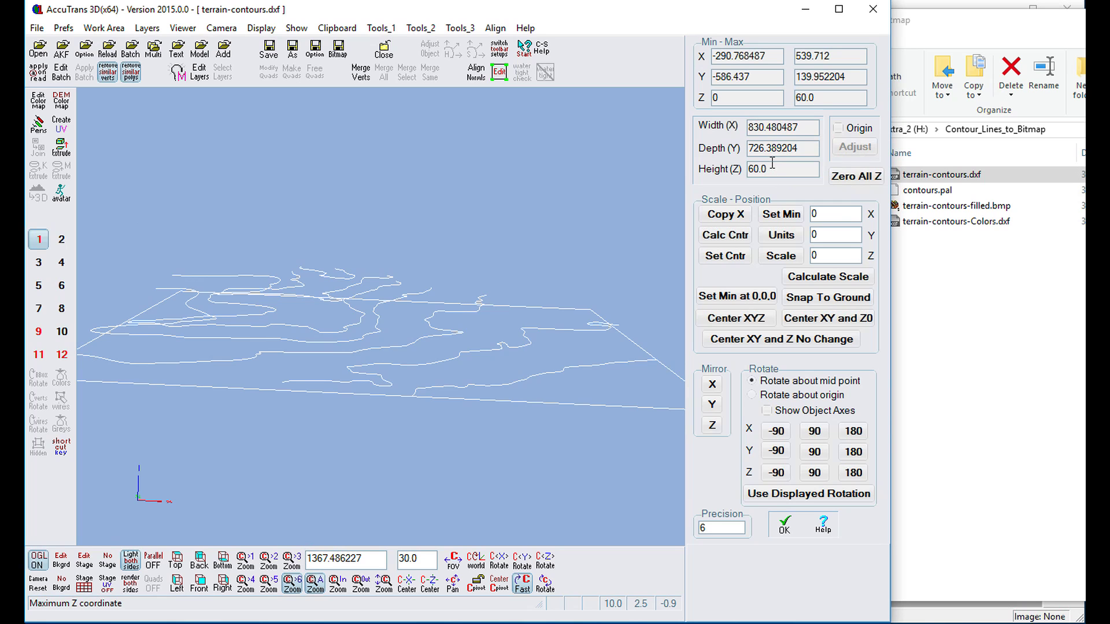
{"action": "left_click", "coordinate": [783, 523]}
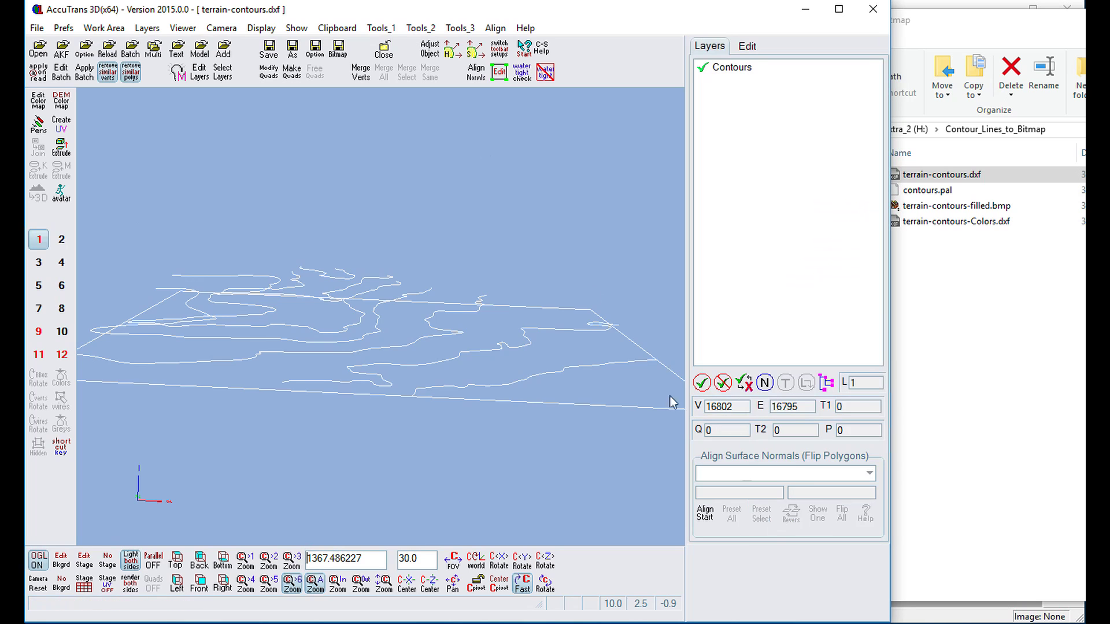
Step: Enter point editing on the Contours layer with vertex picking active, zooming in and back out
{"action": "left_click", "coordinate": [499, 74]}
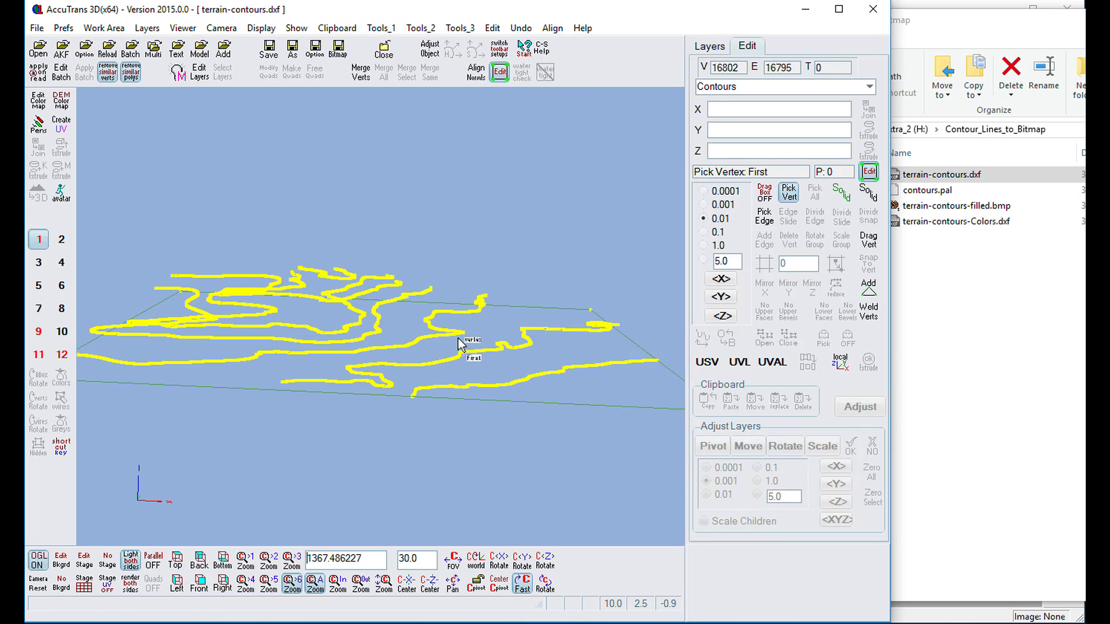
{"action": "scroll", "coordinate": [374, 360], "scroll_direction": "up", "scroll_amount": 5}
{"action": "scroll", "coordinate": [375, 358], "scroll_direction": "up", "scroll_amount": 5}
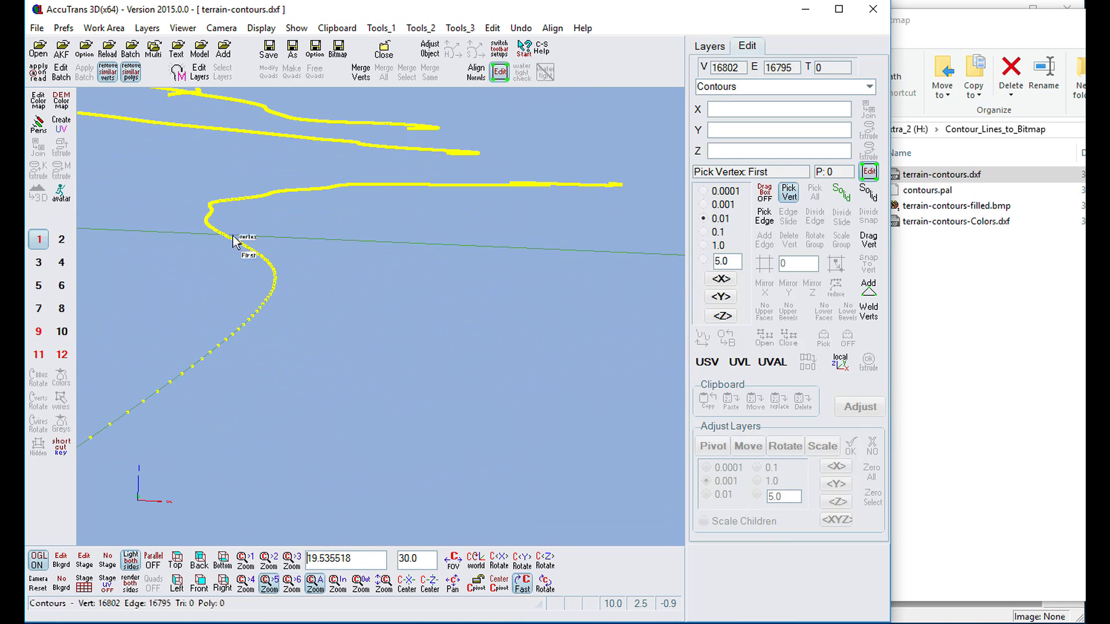
{"action": "scroll", "coordinate": [252, 338], "scroll_direction": "down", "scroll_amount": 8}
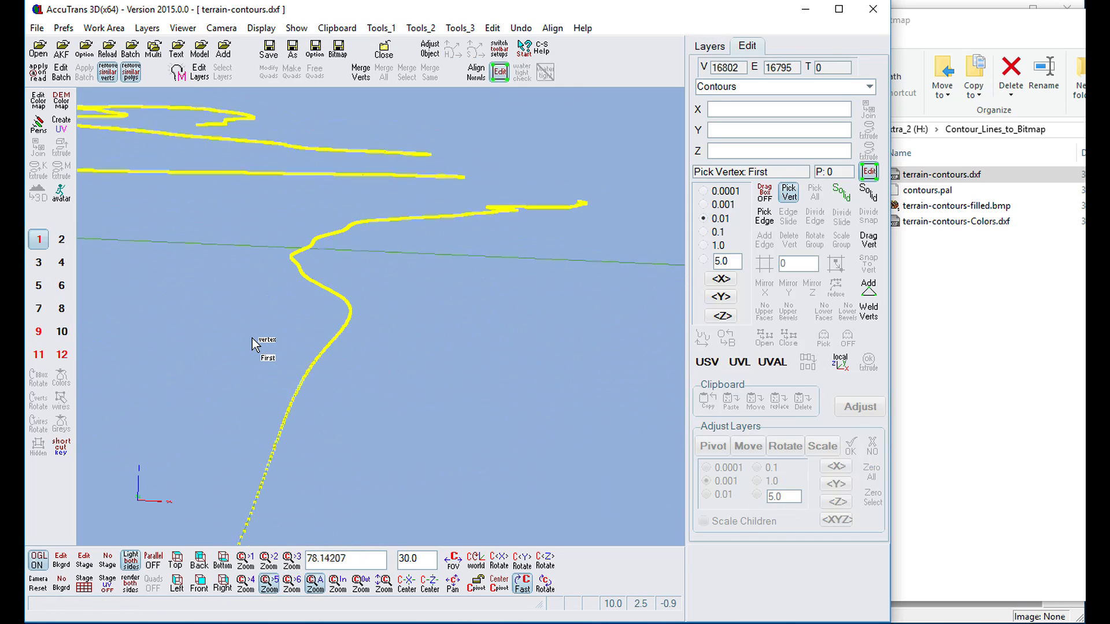
{"action": "scroll", "coordinate": [252, 338], "scroll_direction": "down", "scroll_amount": 3}
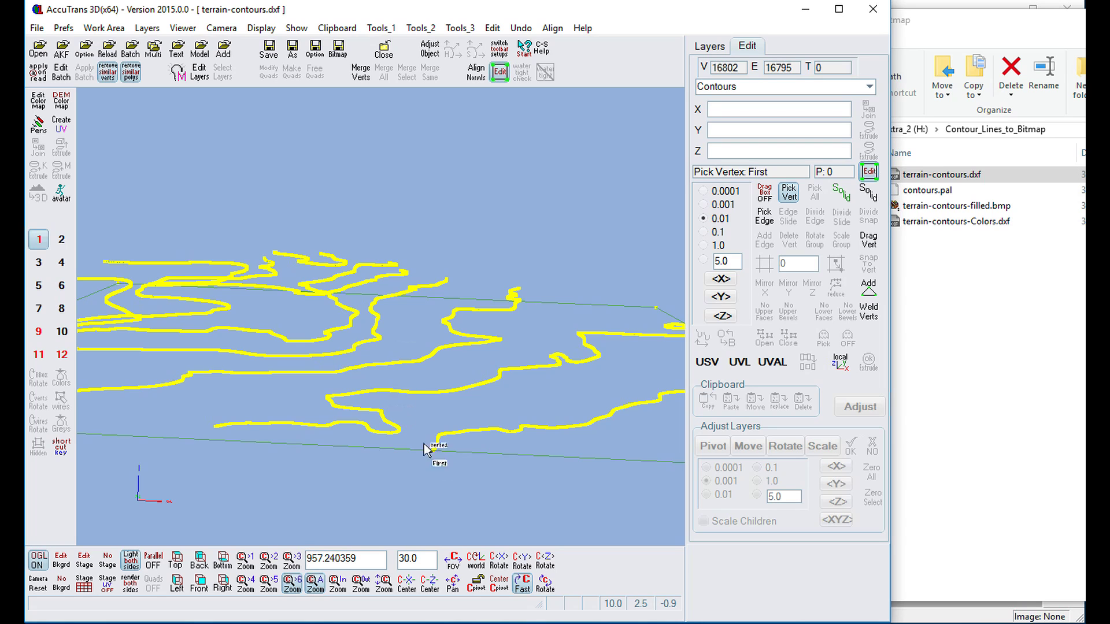
Step: Pick a vertex on each contour to confirm Z heights 0, 10, 20, 30, 40, 50, 60, then exit editing
{"action": "left_click", "coordinate": [483, 431]}
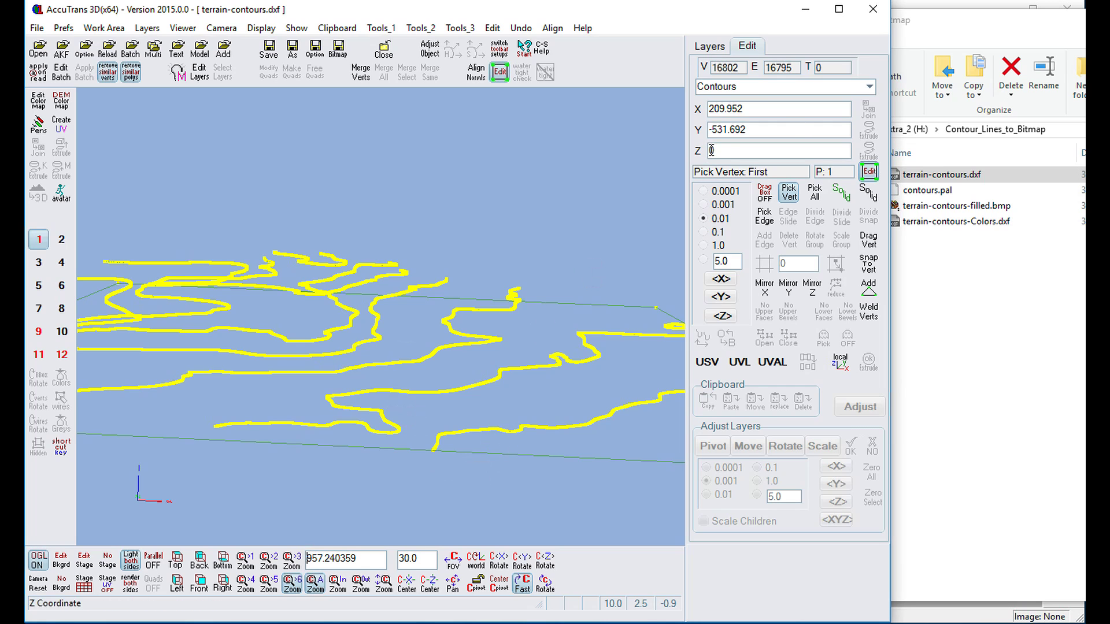
{"action": "left_click", "coordinate": [438, 393]}
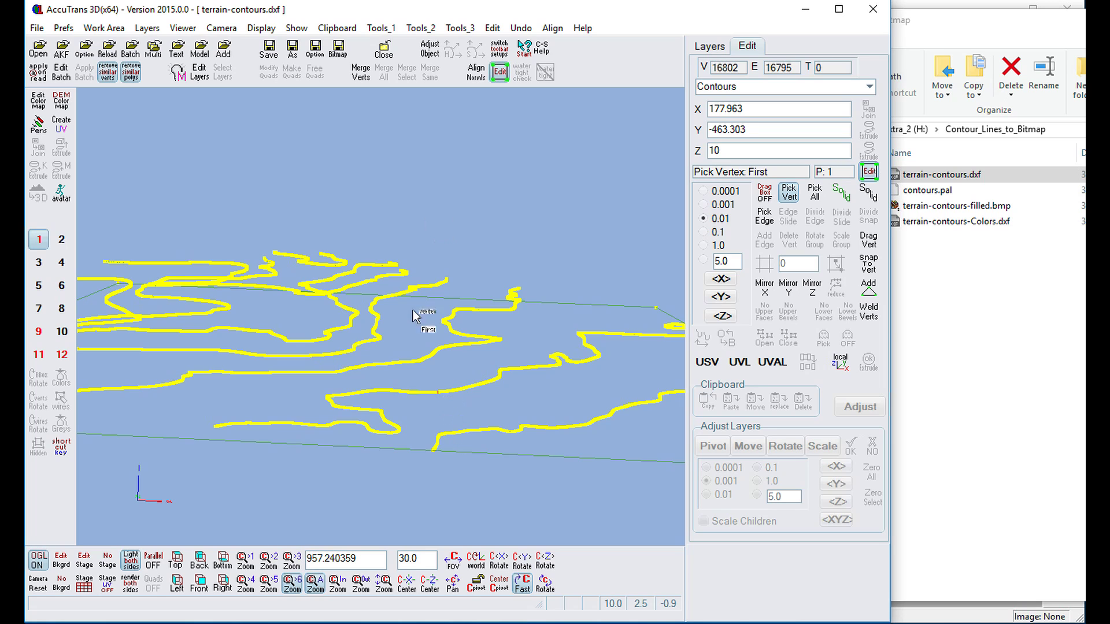
{"action": "left_click", "coordinate": [382, 366]}
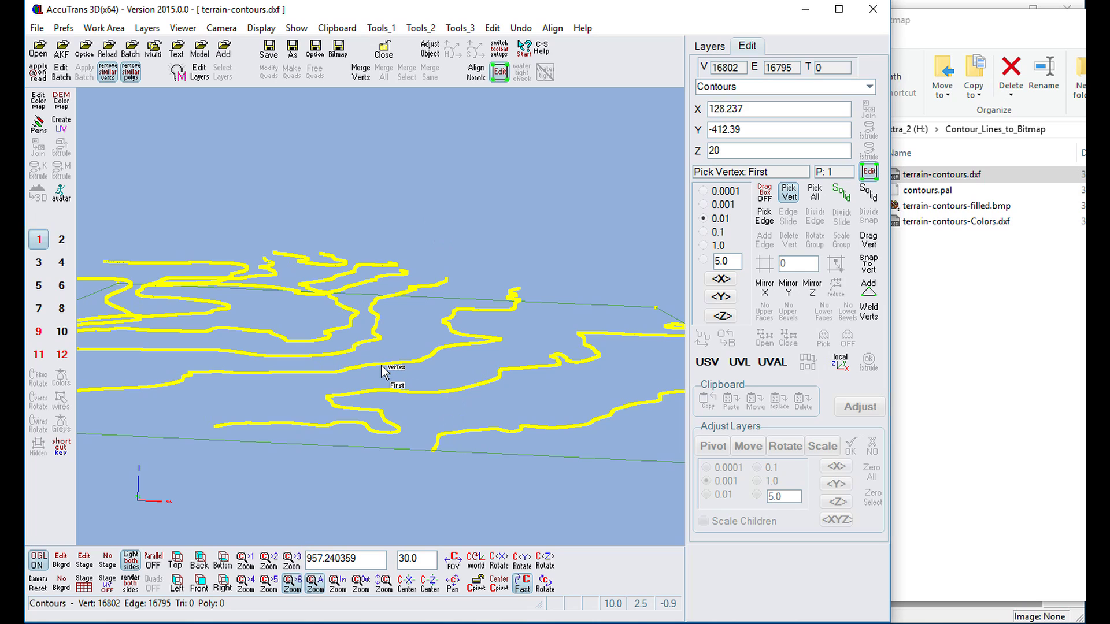
{"action": "left_click", "coordinate": [381, 366]}
{"action": "left_click", "coordinate": [334, 356]}
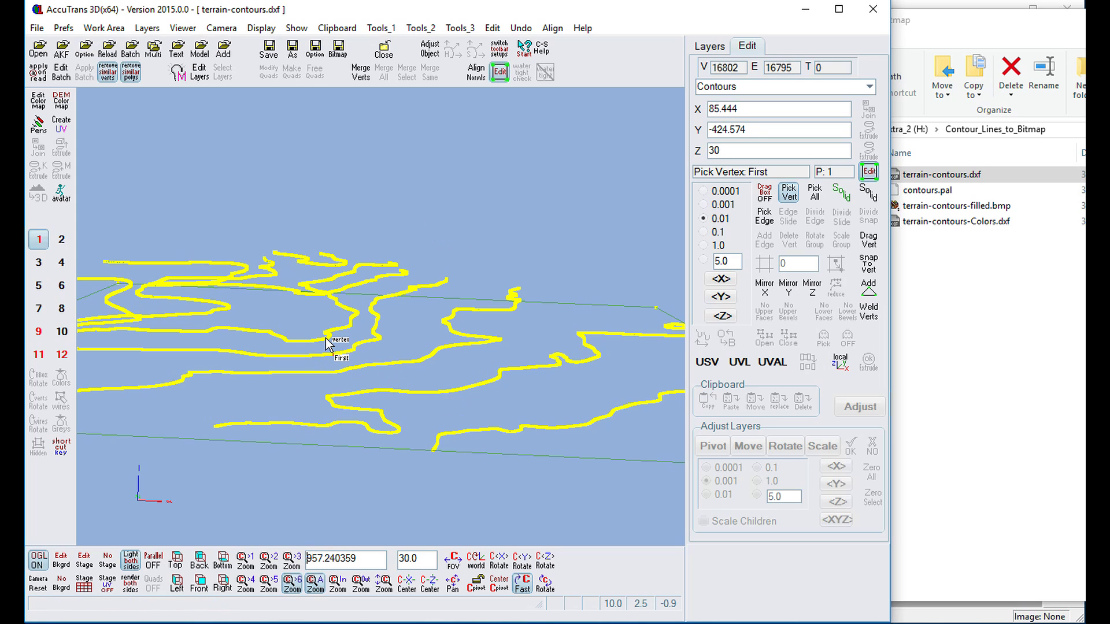
{"action": "left_click", "coordinate": [327, 341]}
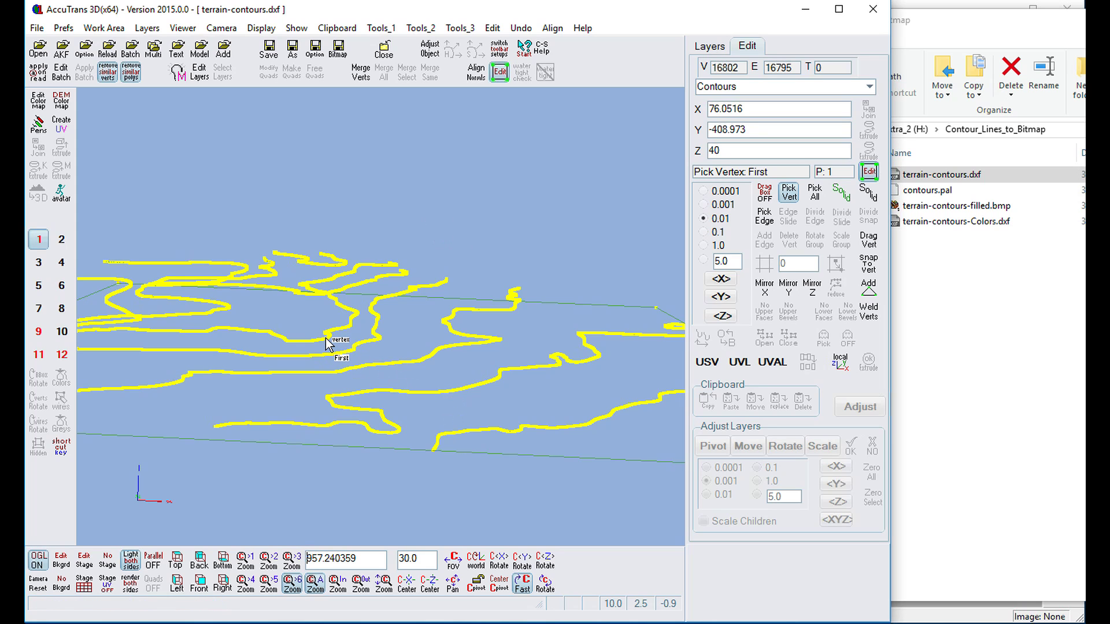
{"action": "left_click", "coordinate": [223, 310]}
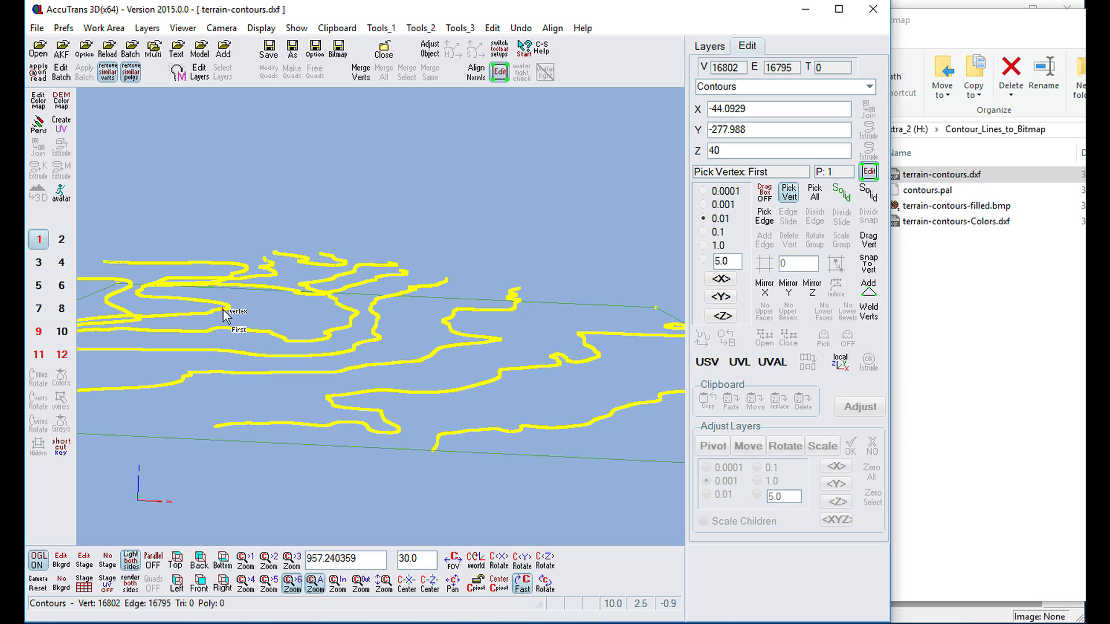
{"action": "left_click", "coordinate": [258, 287]}
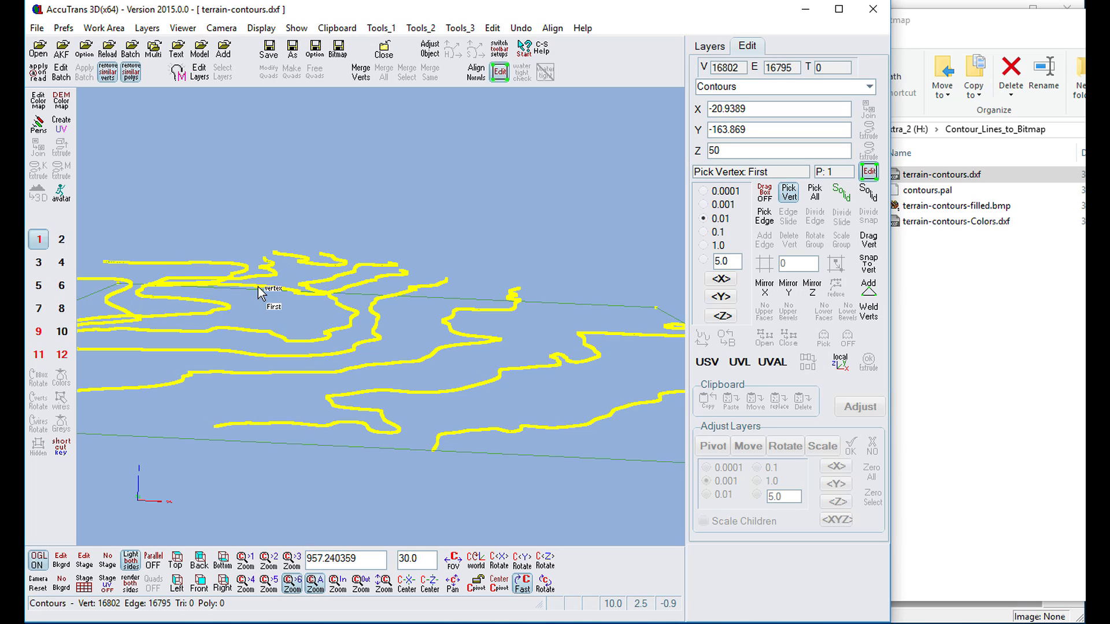
{"action": "left_click", "coordinate": [325, 266]}
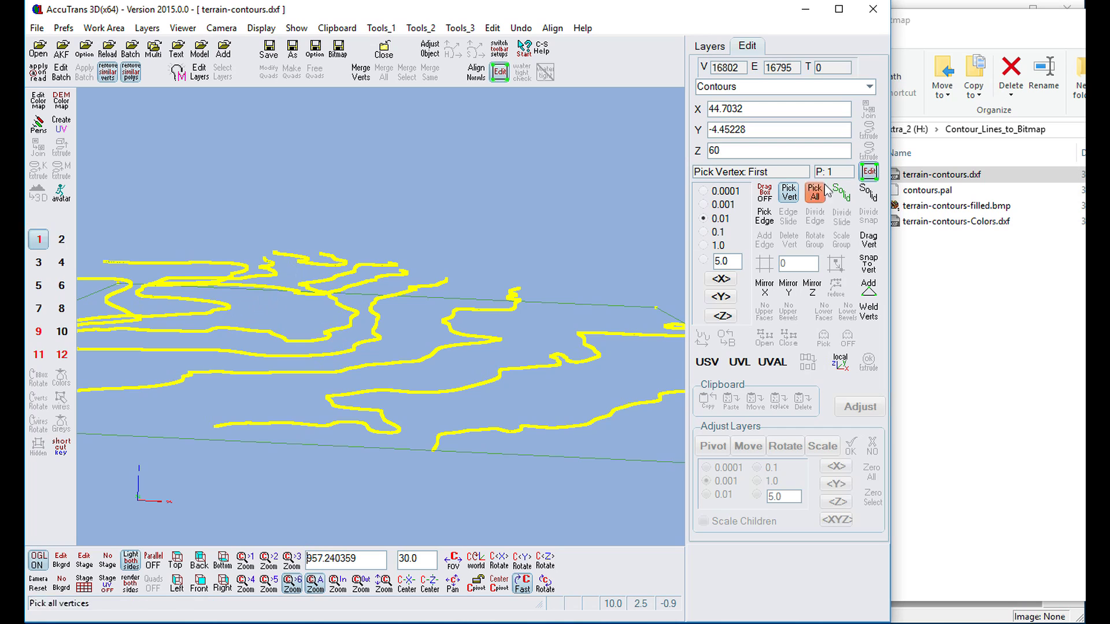
{"action": "left_click", "coordinate": [868, 172]}
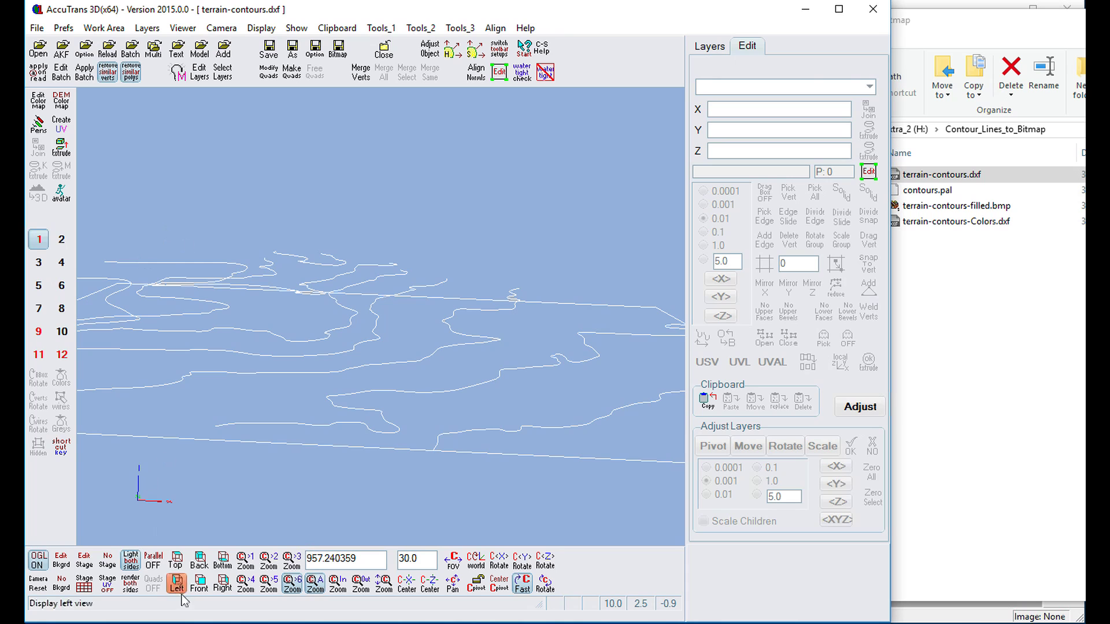
Step: Set a straight top-down view of the contours in parallel, non-perspective projection
{"action": "left_click", "coordinate": [177, 559]}
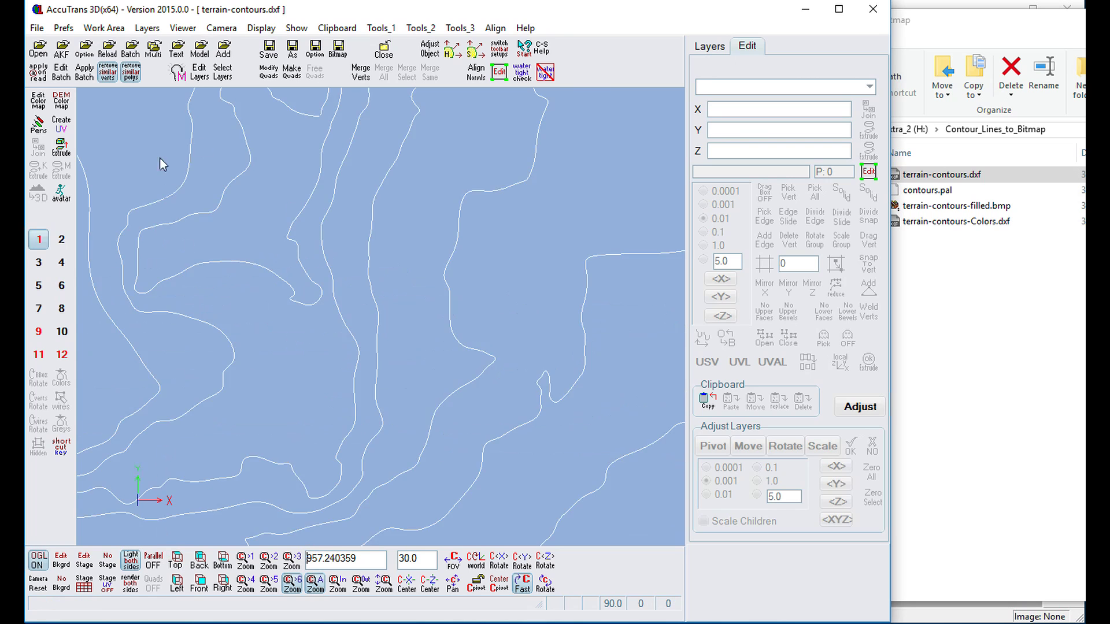
{"action": "scroll", "coordinate": [237, 166], "scroll_direction": "up", "scroll_amount": 2}
{"action": "scroll", "coordinate": [237, 165], "scroll_direction": "down", "scroll_amount": 3}
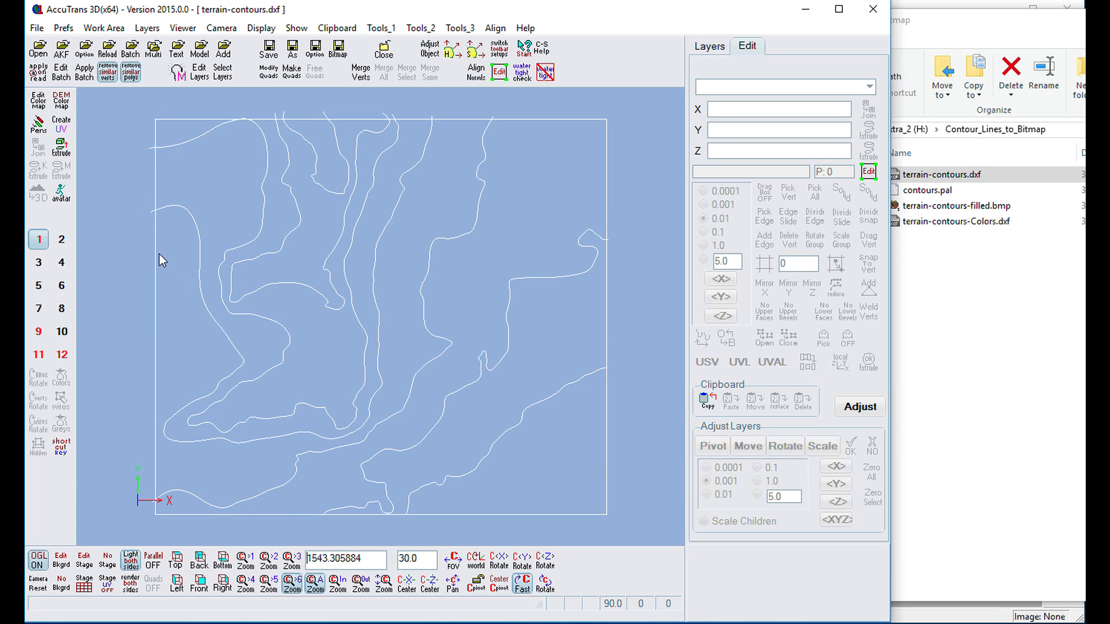
{"action": "left_click", "coordinate": [153, 563]}
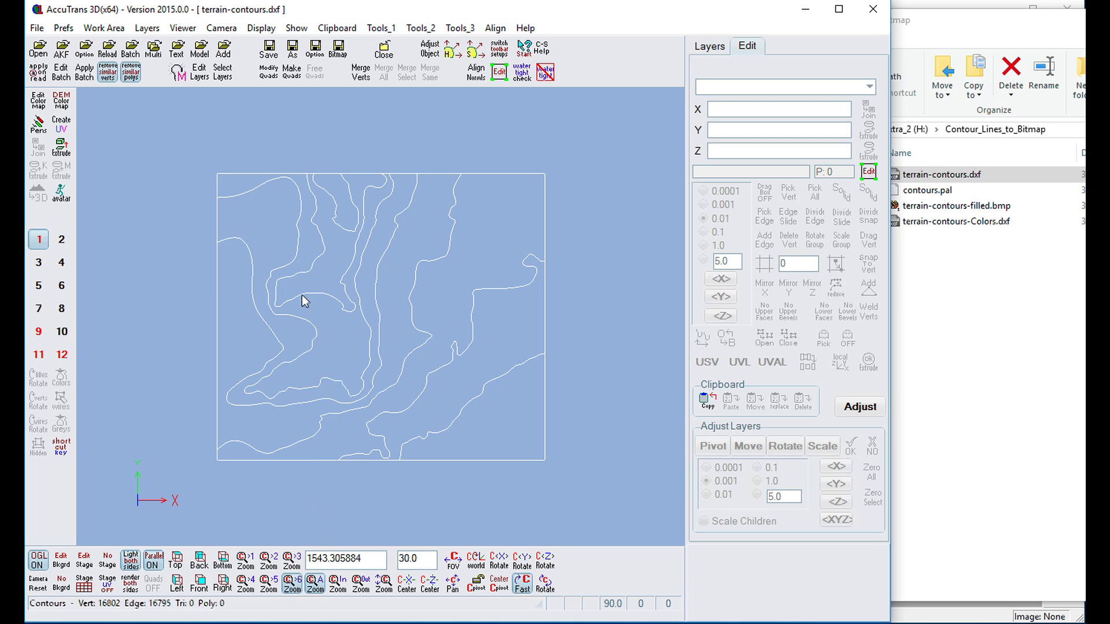
{"action": "scroll", "coordinate": [302, 296], "scroll_direction": "up", "scroll_amount": 2}
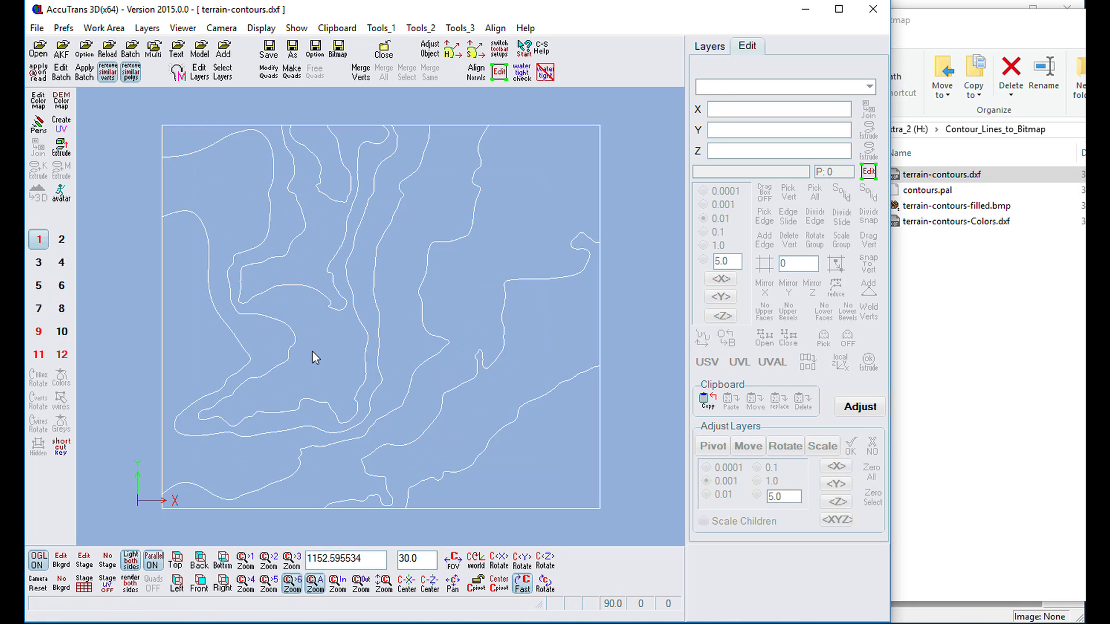
{"action": "scroll", "coordinate": [313, 352], "scroll_direction": "up", "scroll_amount": 1}
{"action": "scroll", "coordinate": [313, 351], "scroll_direction": "down", "scroll_amount": 1}
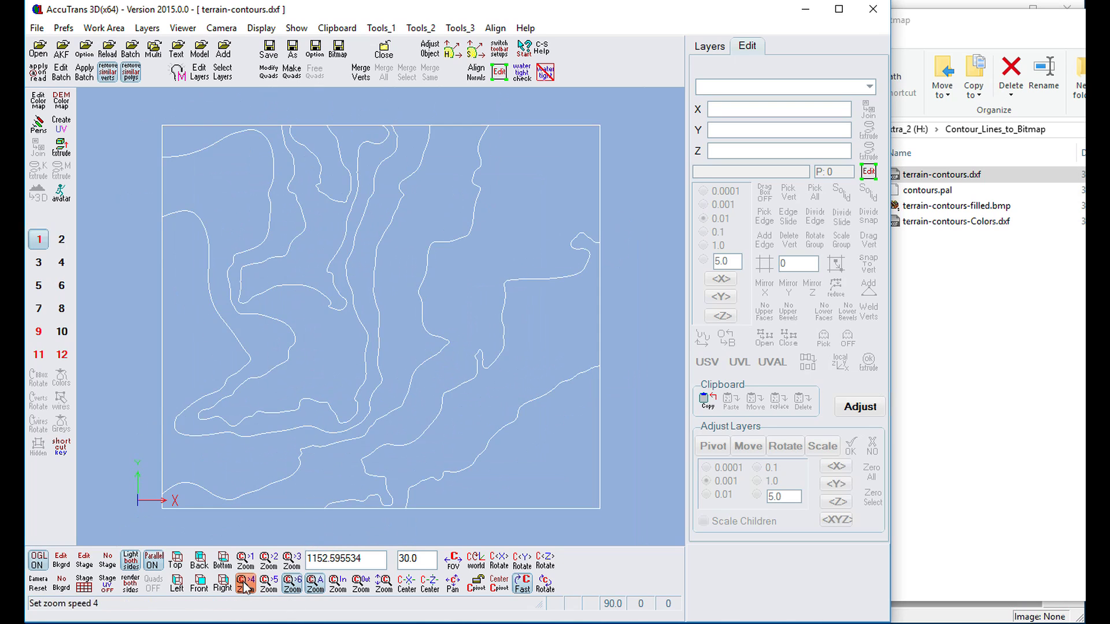
Step: Choose a zoom speed and zoom in until the contours fill most of the viewport
{"action": "left_click", "coordinate": [264, 585]}
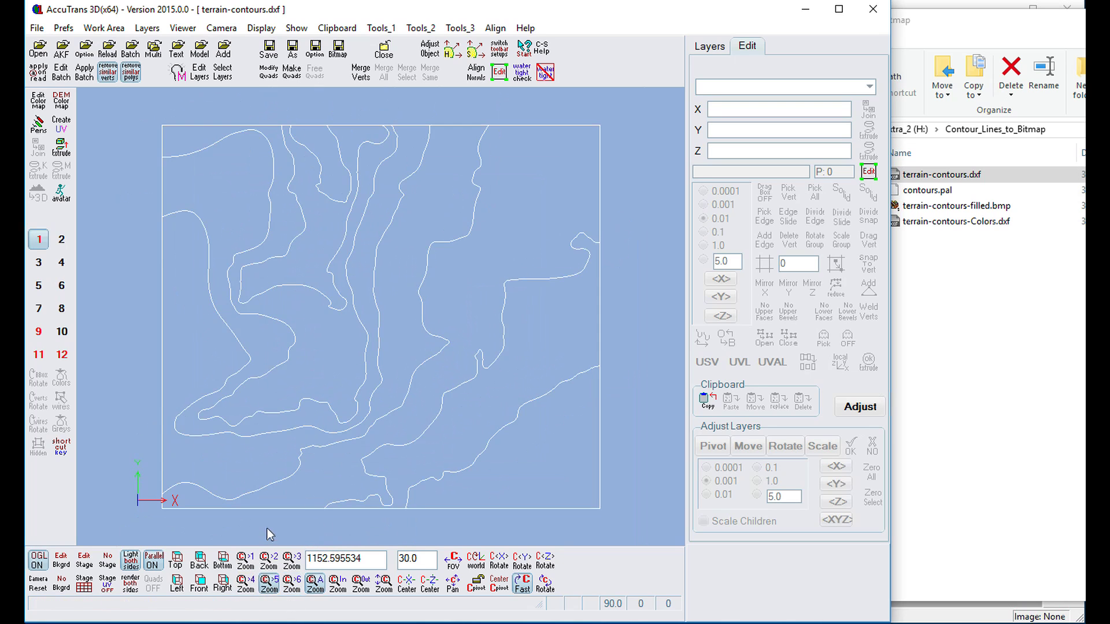
{"action": "scroll", "coordinate": [267, 518], "scroll_direction": "up", "scroll_amount": 1}
{"action": "scroll", "coordinate": [267, 514], "scroll_direction": "up", "scroll_amount": 4}
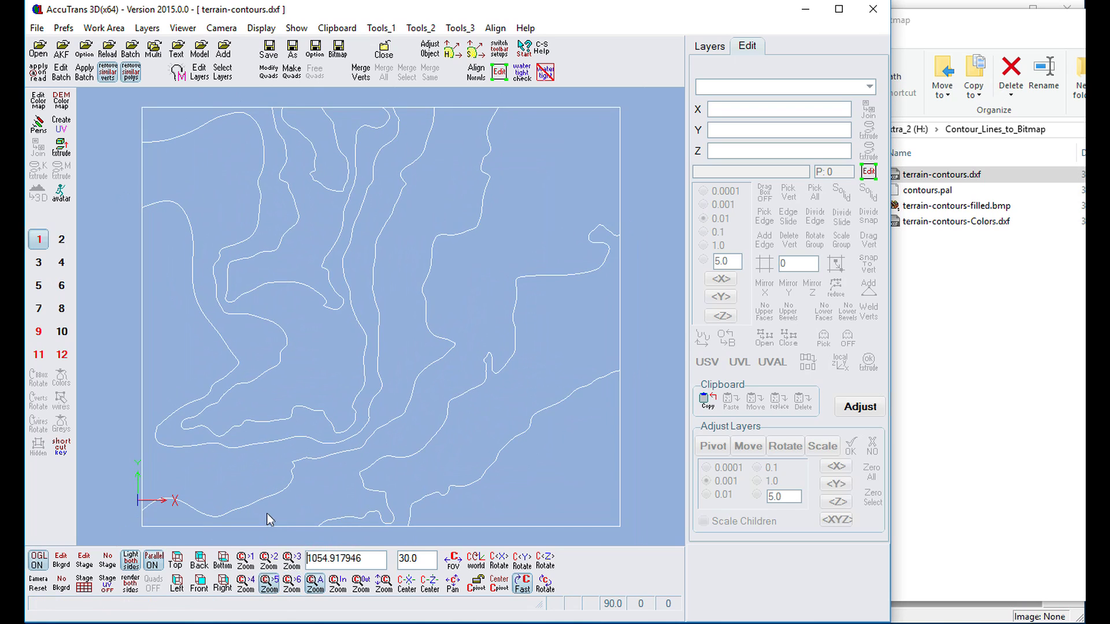
{"action": "scroll", "coordinate": [267, 514], "scroll_direction": "up", "scroll_amount": 2}
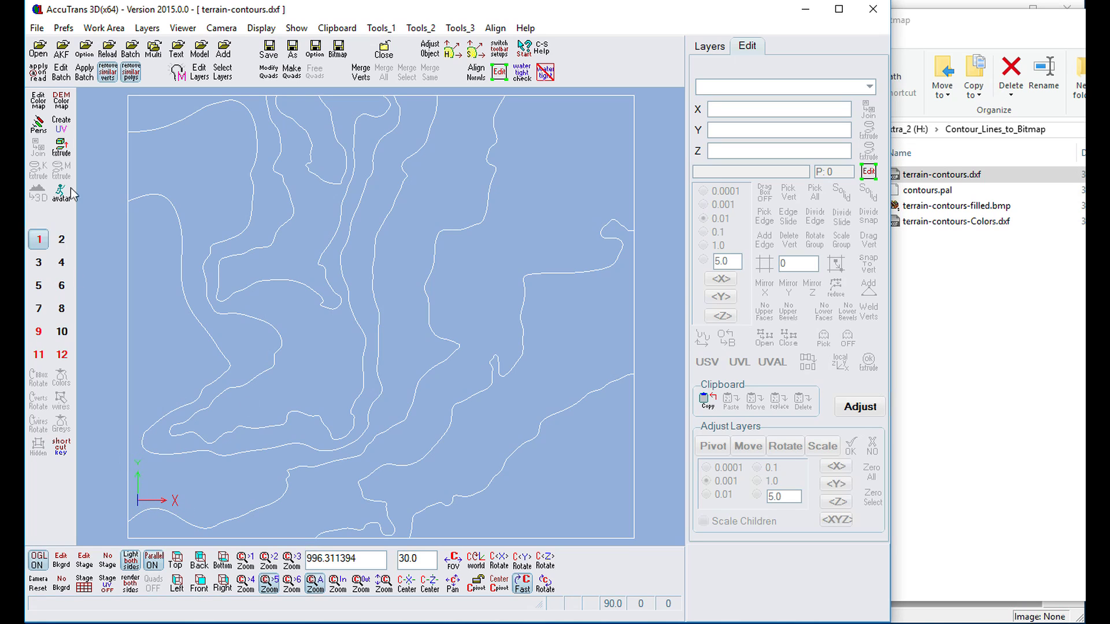
Step: Uncheck Display view / camera axes on the Viewer tab of Prefs > Options
{"action": "left_click", "coordinate": [63, 28]}
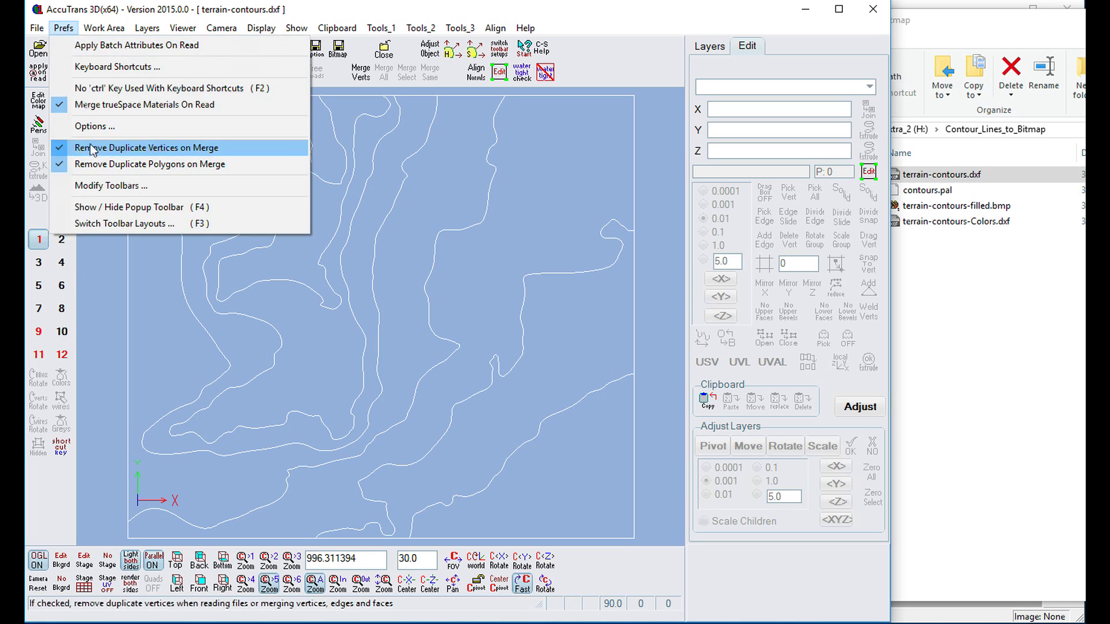
{"action": "left_click", "coordinate": [92, 127]}
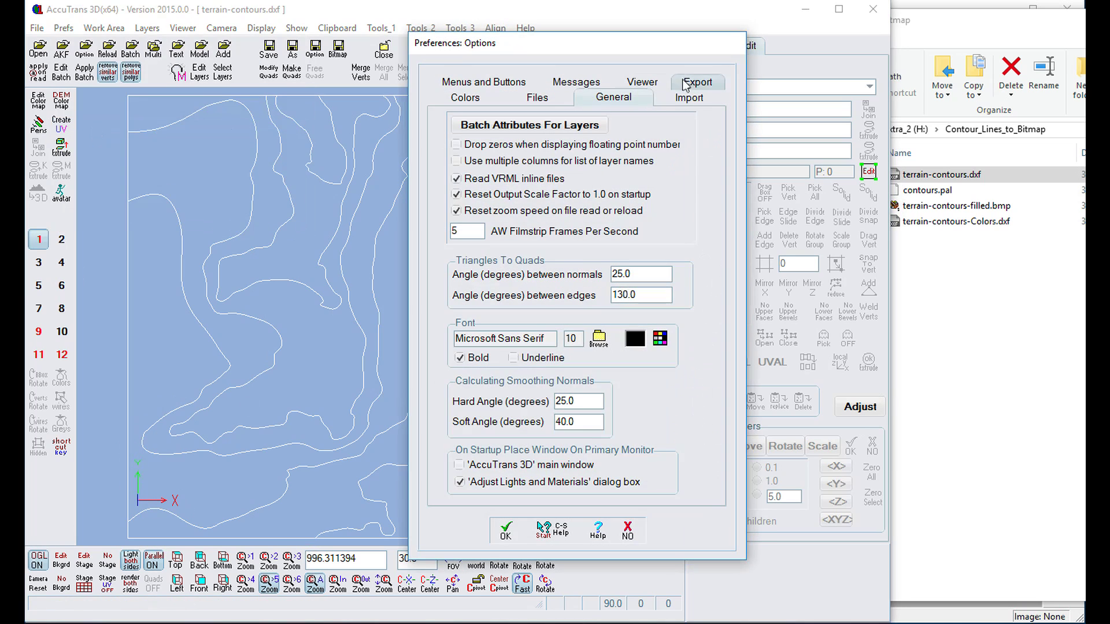
{"action": "left_click", "coordinate": [651, 85]}
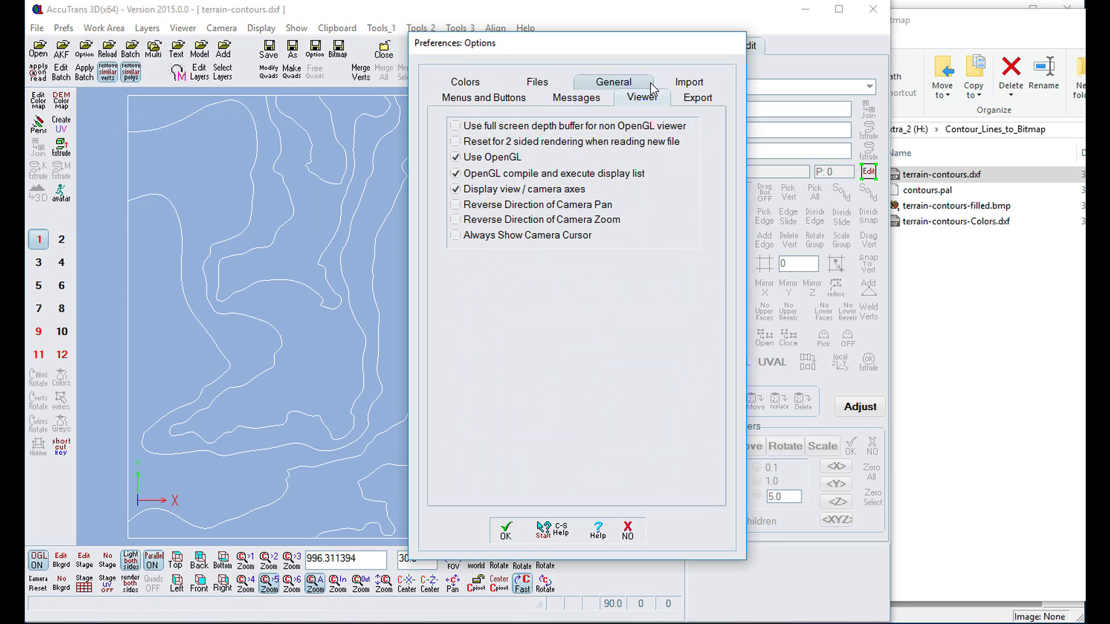
{"action": "left_click", "coordinate": [456, 193]}
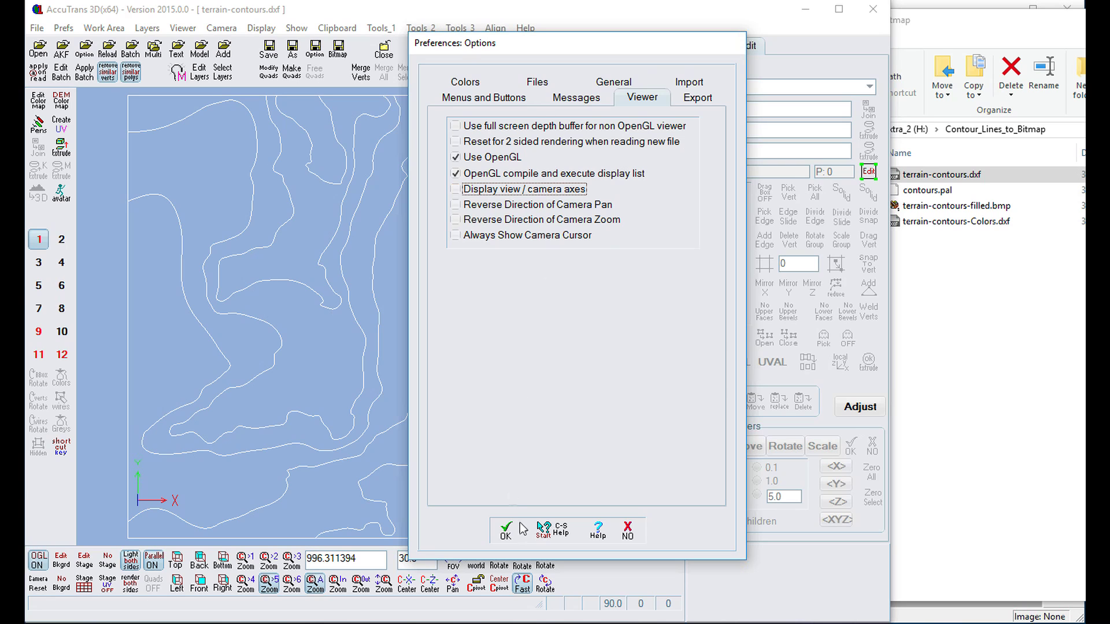
{"action": "left_click", "coordinate": [506, 529]}
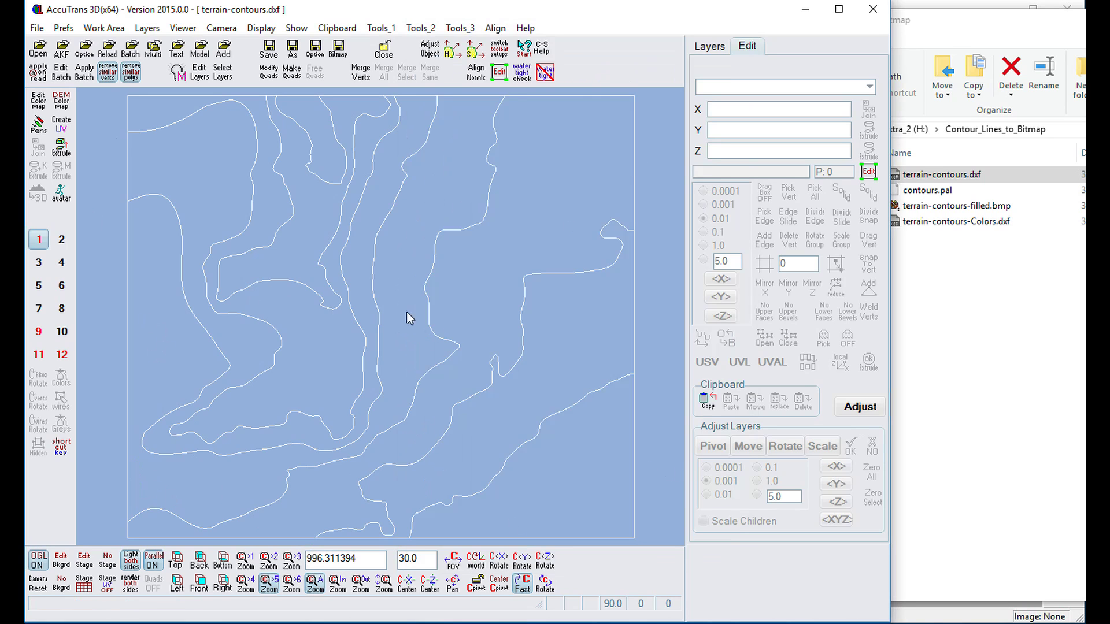
Step: Export the contour view as a PNG bitmap at thumbnail size 3000 into the original folder
{"action": "left_click", "coordinate": [338, 52]}
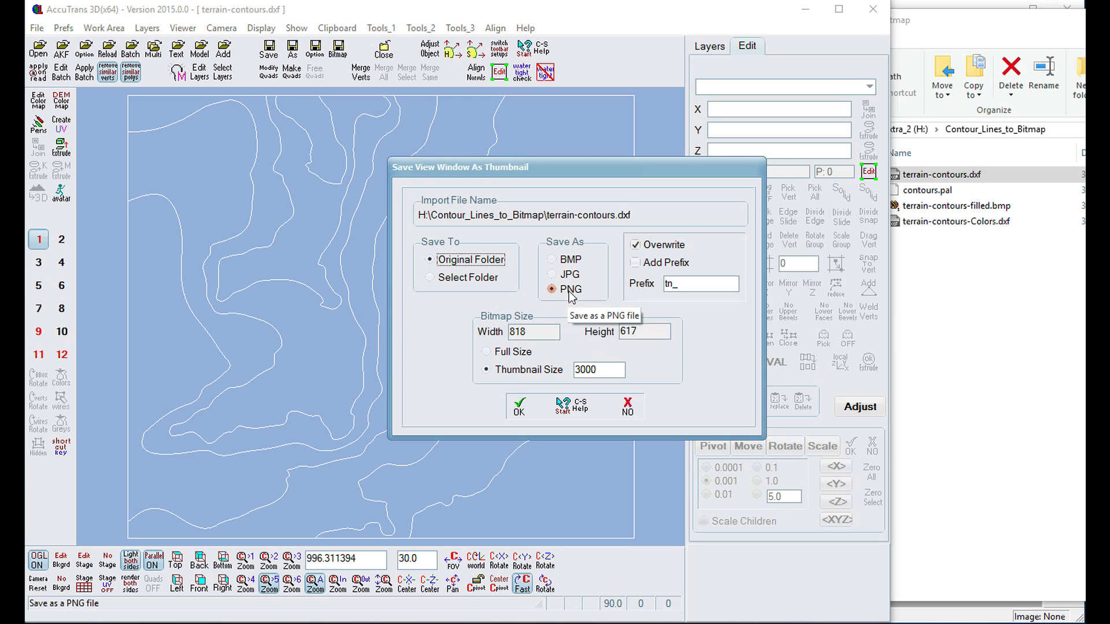
{"action": "left_click", "coordinate": [490, 355]}
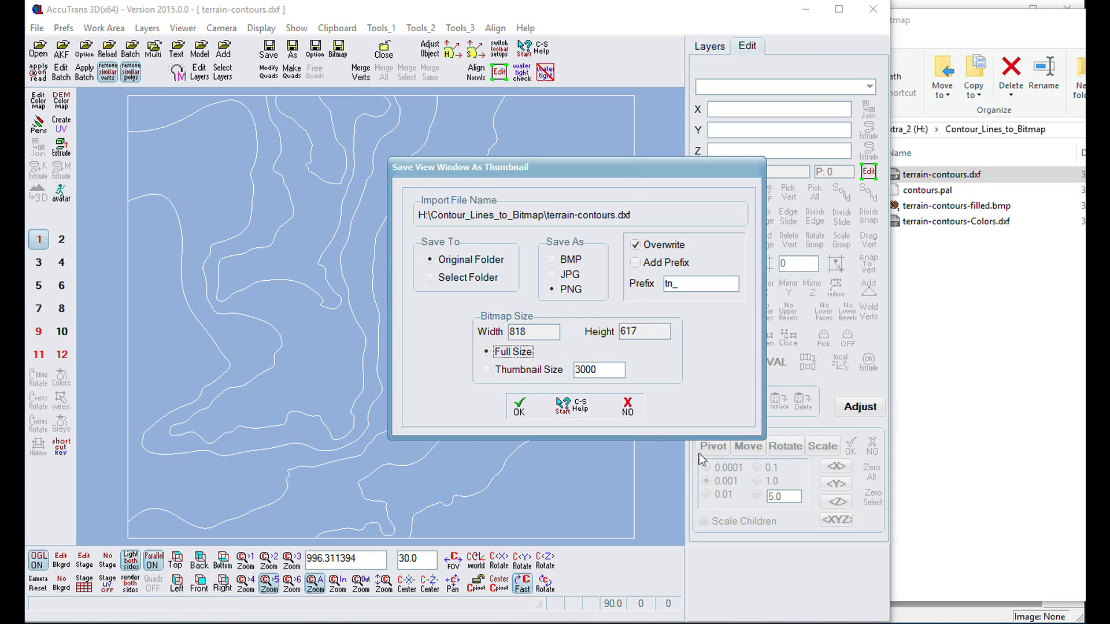
{"action": "left_click", "coordinate": [487, 371]}
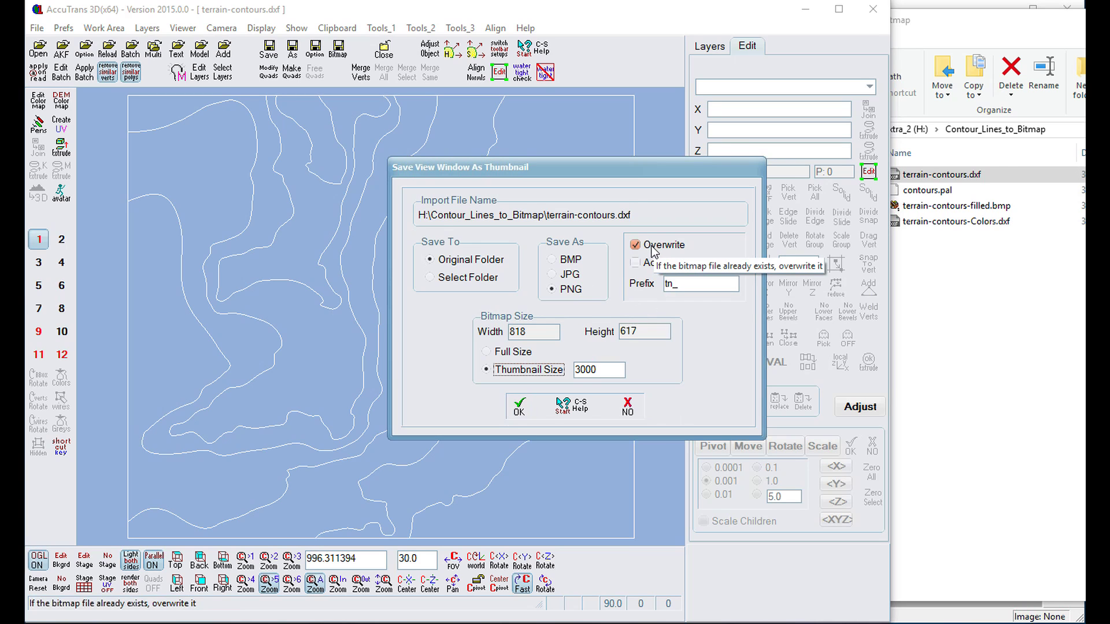
{"action": "left_click", "coordinate": [521, 407]}
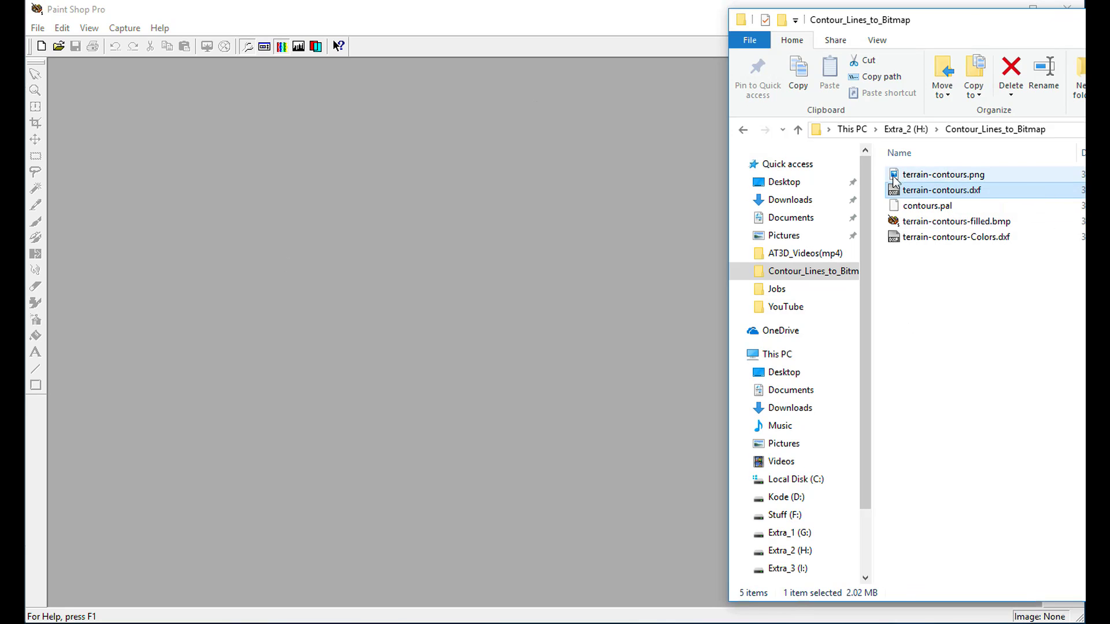
Step: Drag terrain-contours.png from File Explorer into Paint Shop Pro to open it
{"action": "left_click_drag", "start_coordinate": [893, 181], "coordinate": [553, 199]}
{"action": "mouse_move", "coordinate": [477, 176]}
{"action": "left_mouse_down"}
{"action": "mouse_move", "coordinate": [331, 146]}
{"action": "mouse_move", "coordinate": [316, 84]}
{"action": "left_mouse_up"}
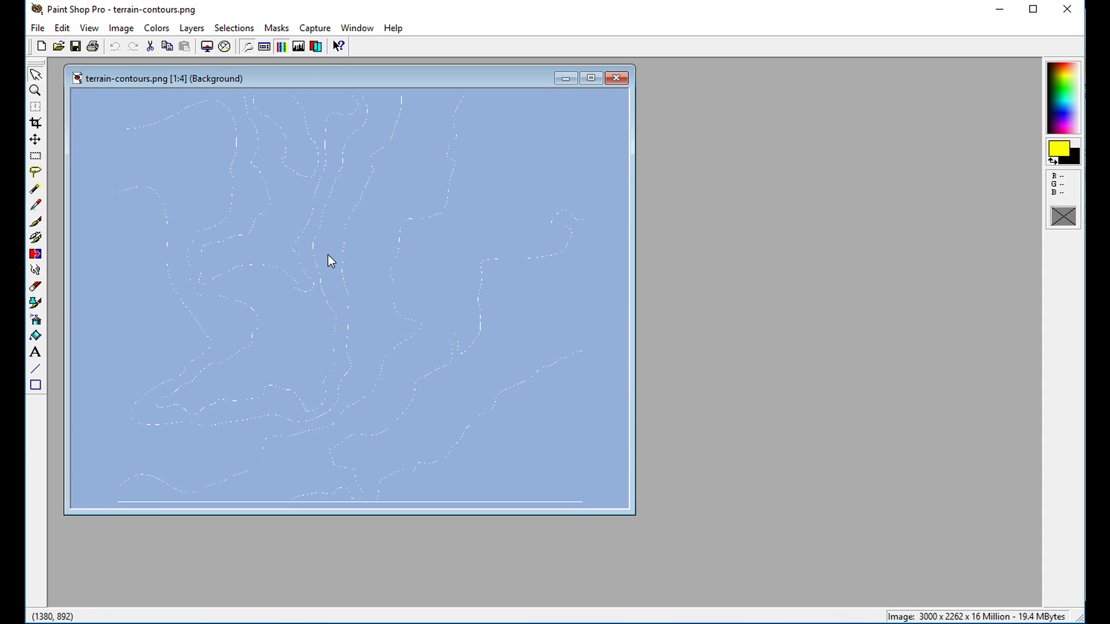
{"action": "scroll", "coordinate": [372, 281], "scroll_direction": "up", "scroll_amount": 3}
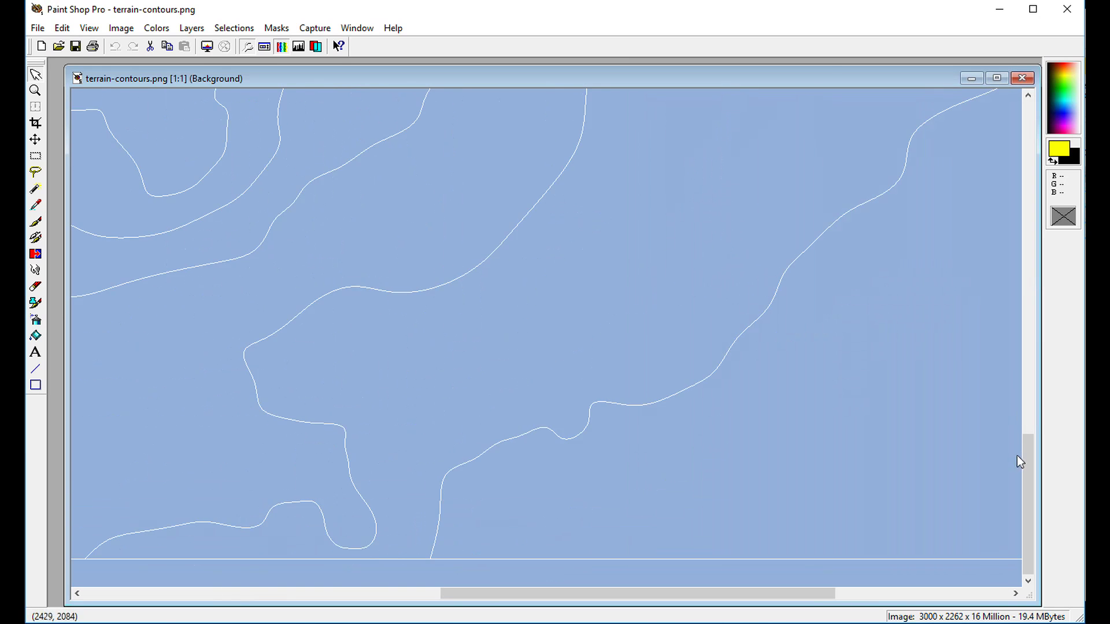
{"action": "left_click_drag", "start_coordinate": [1021, 462], "coordinate": [990, 93]}
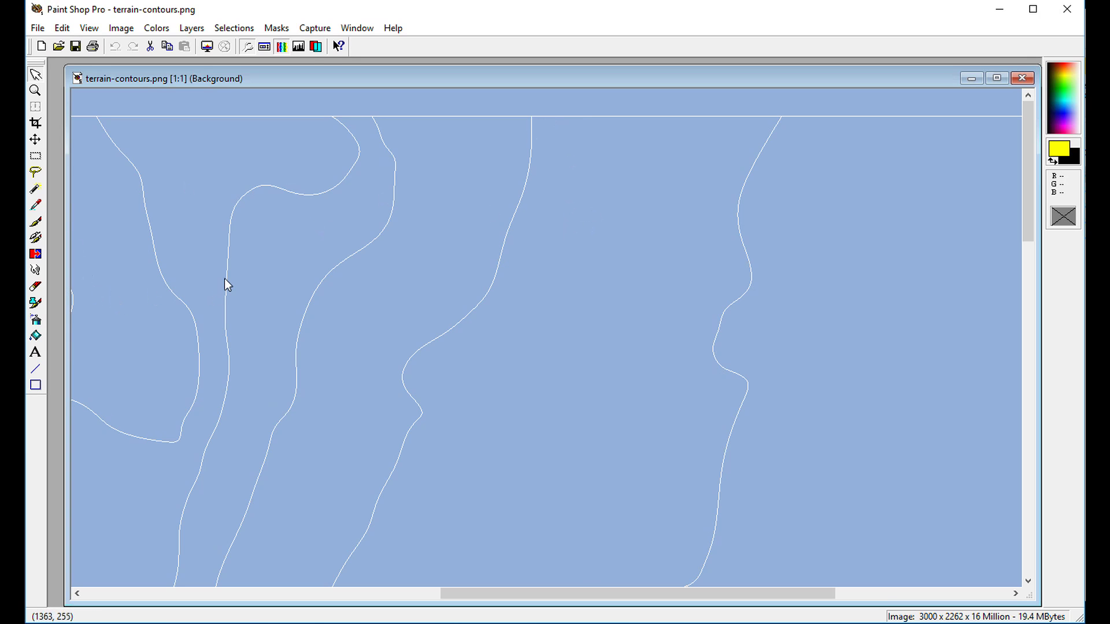
{"action": "key", "text": "minus"}
{"action": "key", "text": "minus"}
{"action": "key", "text": "minus"}
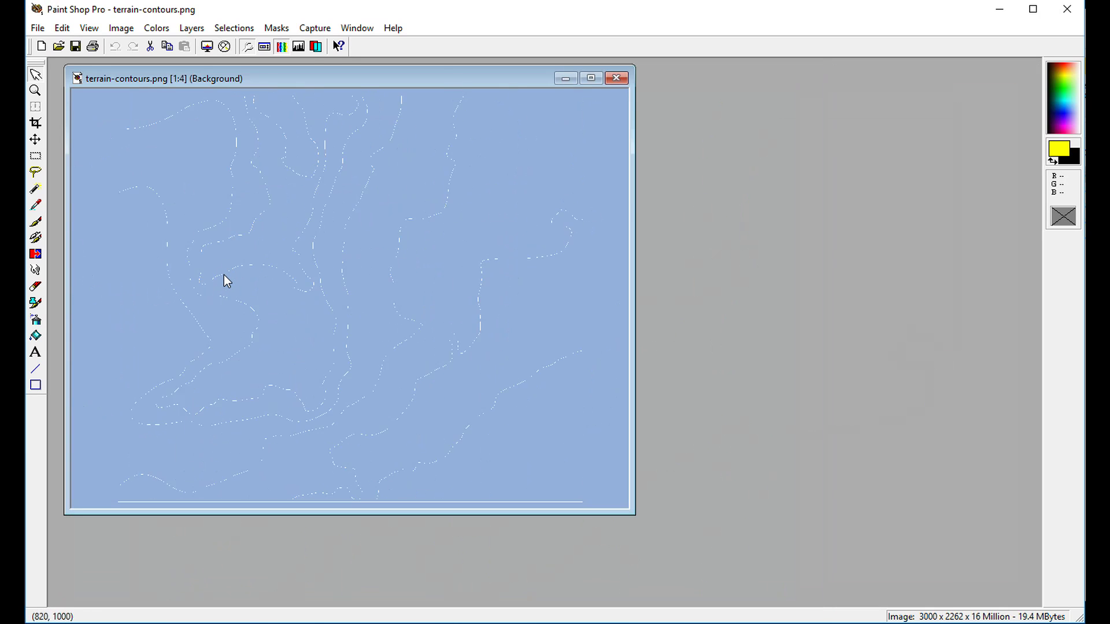
{"action": "key", "text": "minus"}
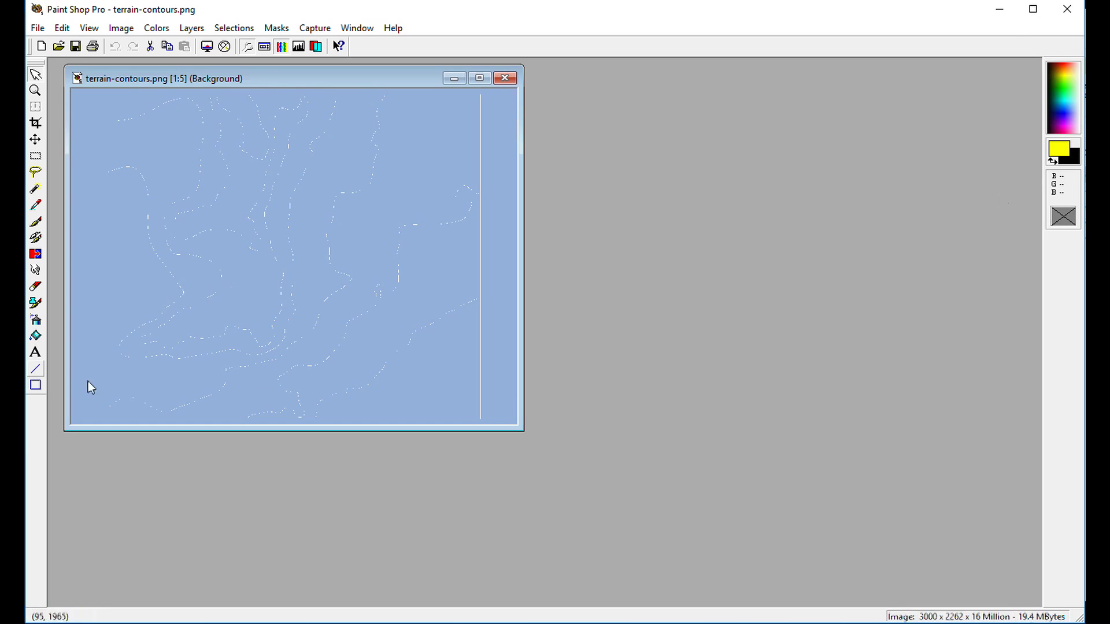
Step: Flood-fill every blue region black: outer margin, sea, strips, landmass, bands and the top lake
{"action": "left_click", "coordinate": [36, 336]}
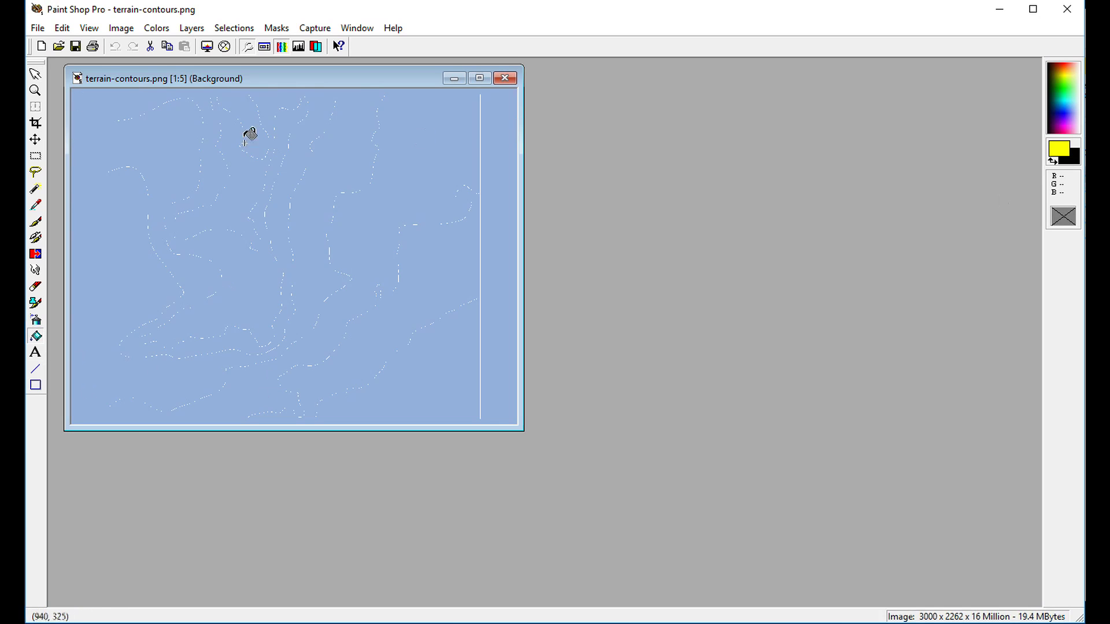
{"action": "left_click", "coordinate": [493, 143]}
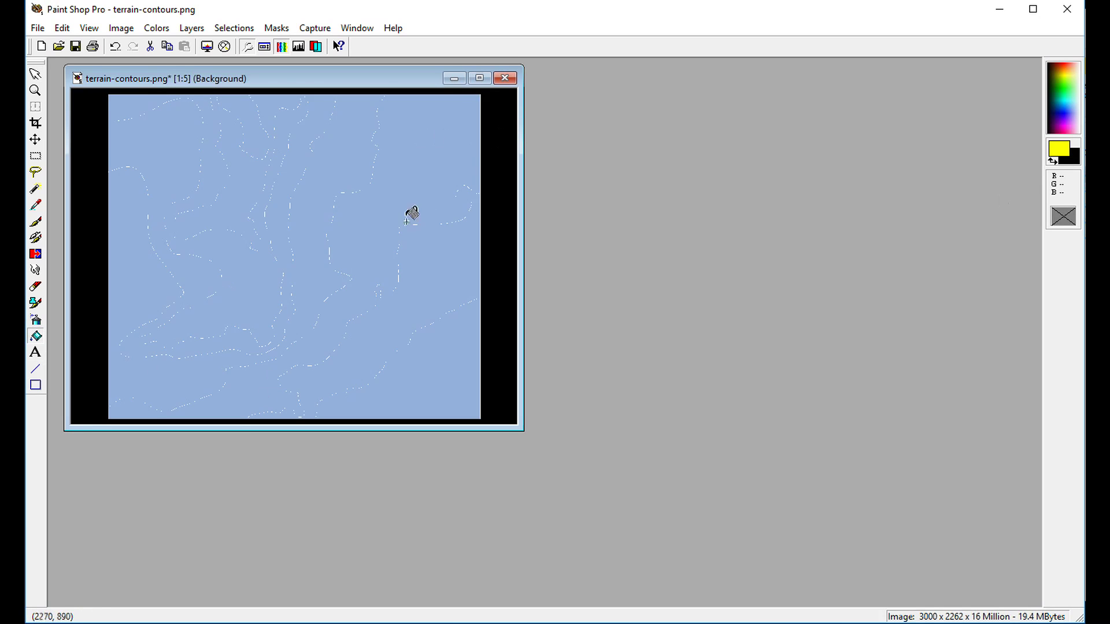
{"action": "left_click", "coordinate": [373, 237]}
{"action": "left_click", "coordinate": [305, 282]}
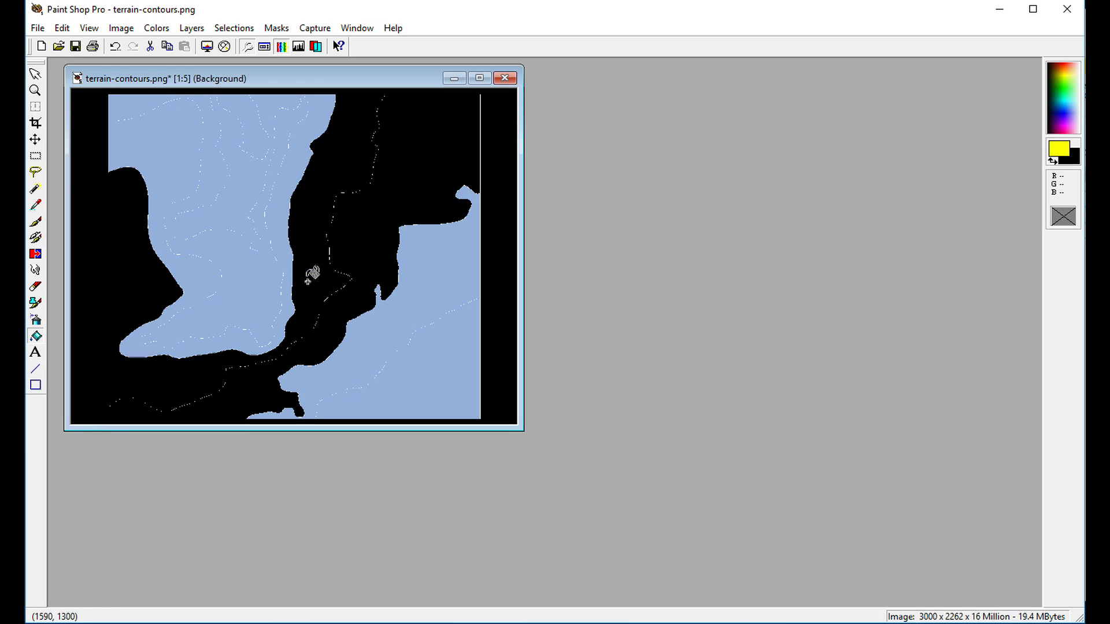
{"action": "left_click", "coordinate": [367, 341]}
{"action": "left_click", "coordinate": [414, 367]}
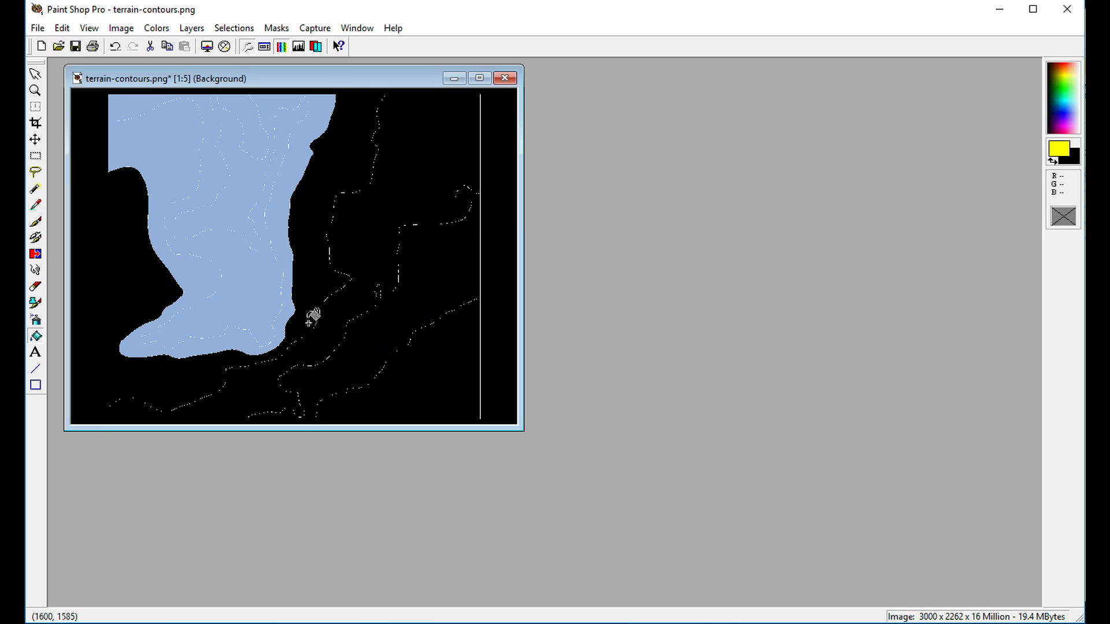
{"action": "left_click", "coordinate": [264, 302]}
{"action": "left_click", "coordinate": [248, 333]}
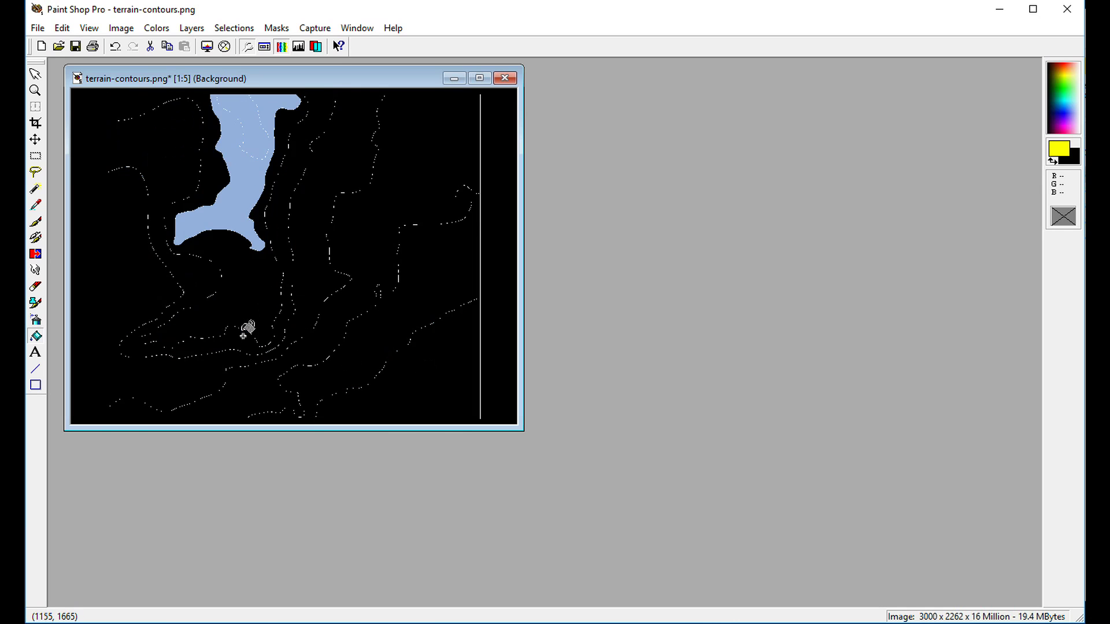
{"action": "left_click", "coordinate": [237, 203]}
{"action": "left_click", "coordinate": [250, 119]}
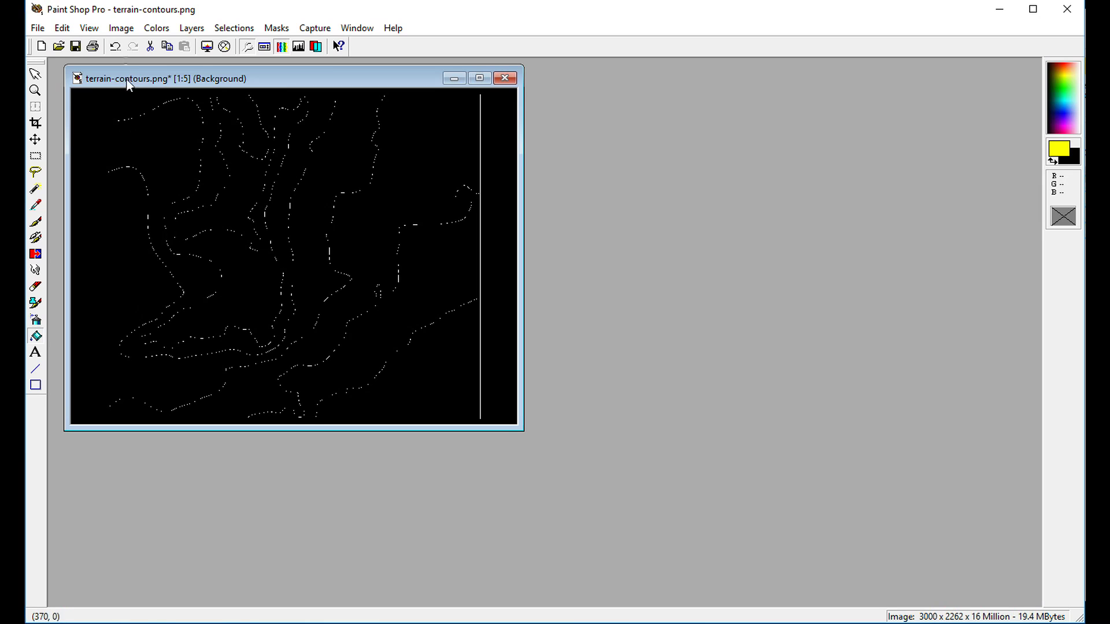
{"action": "left_click", "coordinate": [156, 30]}
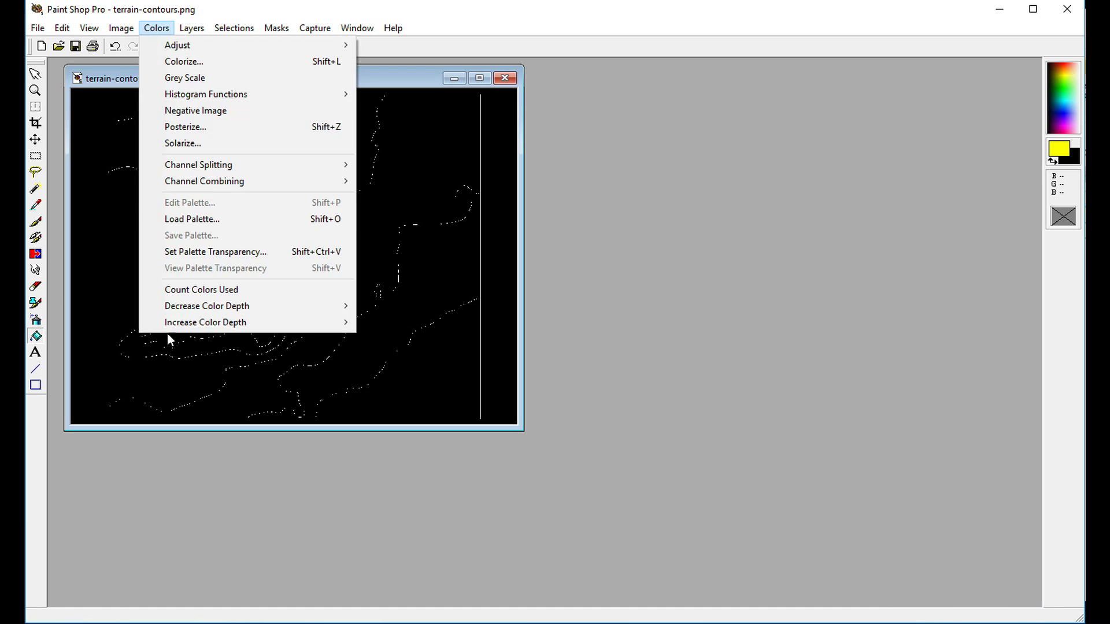
{"action": "left_click", "coordinate": [186, 290]}
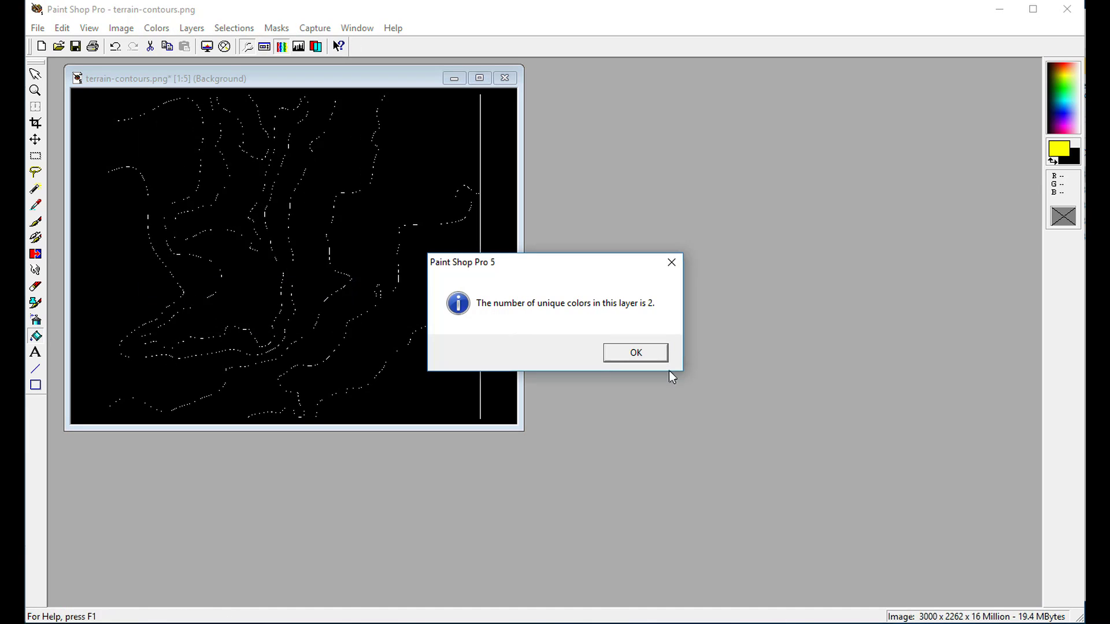
{"action": "left_click", "coordinate": [634, 353]}
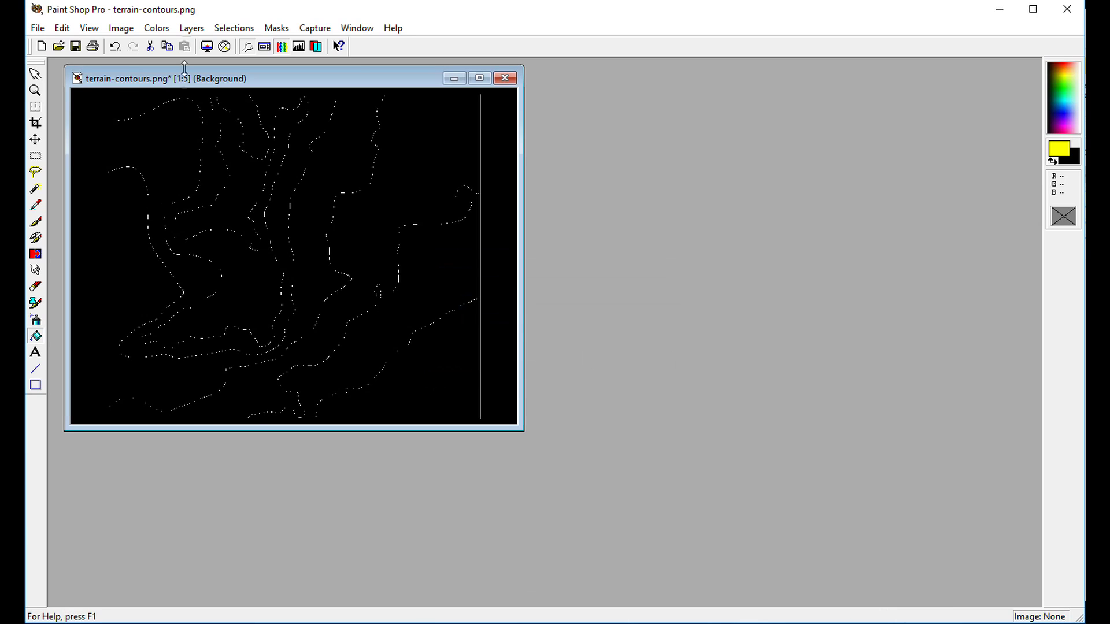
{"action": "left_click", "coordinate": [157, 32]}
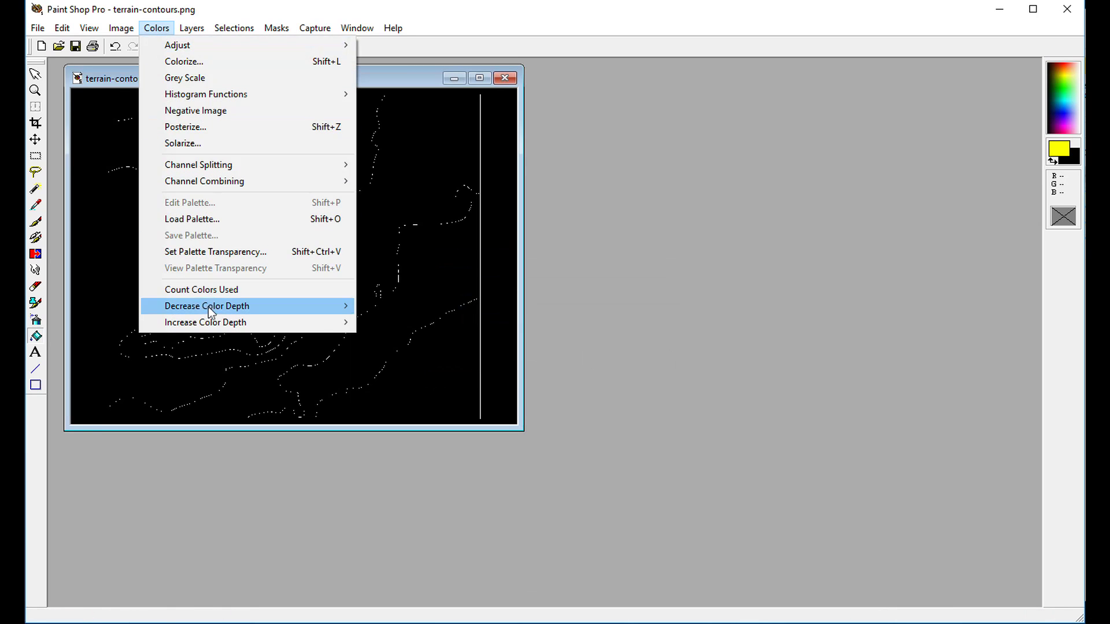
{"action": "mouse_move", "coordinate": [209, 307]}
{"action": "left_click", "coordinate": [429, 338]}
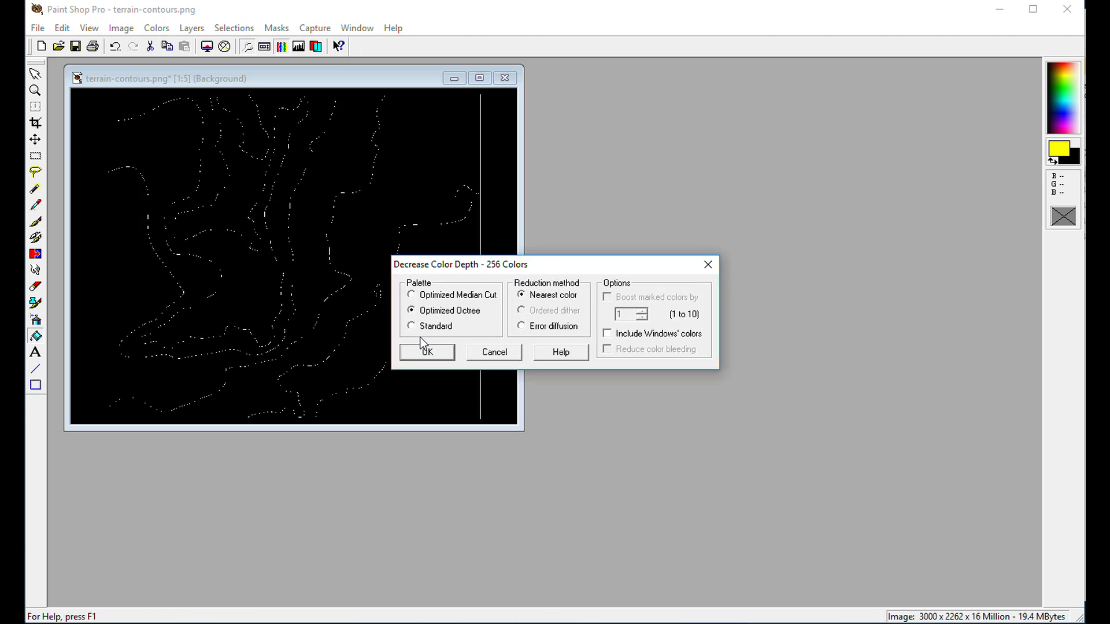
{"action": "left_click", "coordinate": [427, 353]}
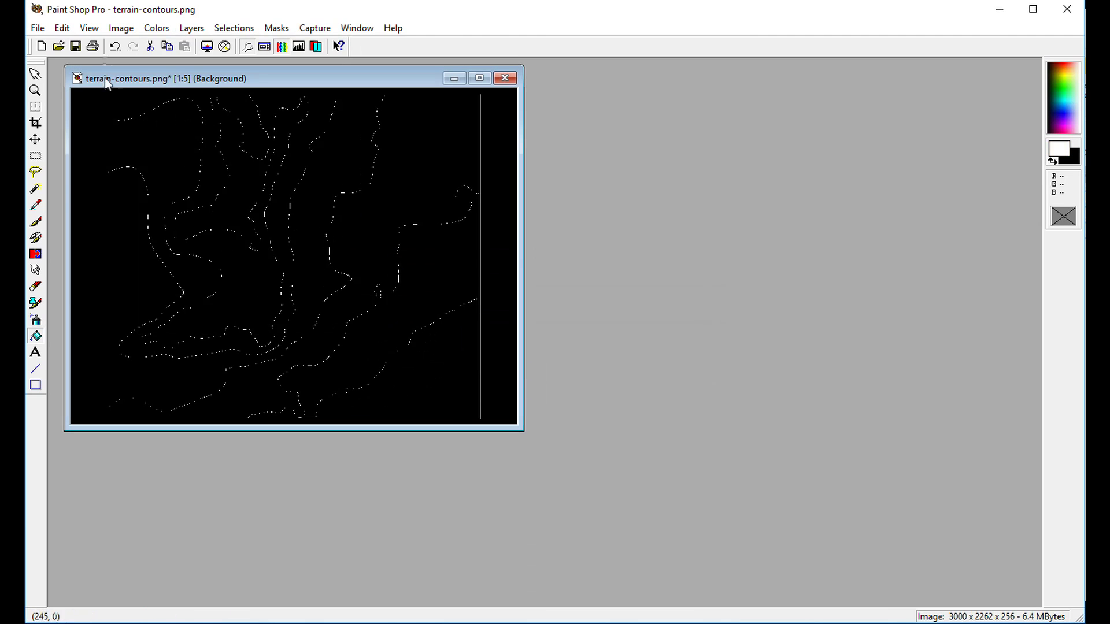
{"action": "left_click", "coordinate": [122, 29]}
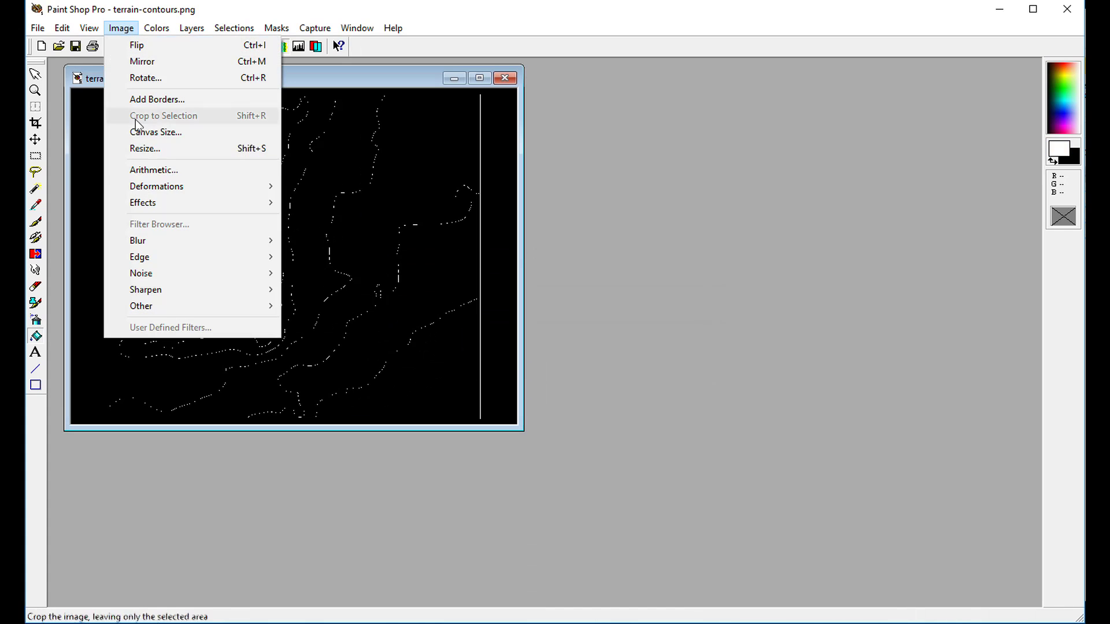
{"action": "mouse_move", "coordinate": [156, 28]}
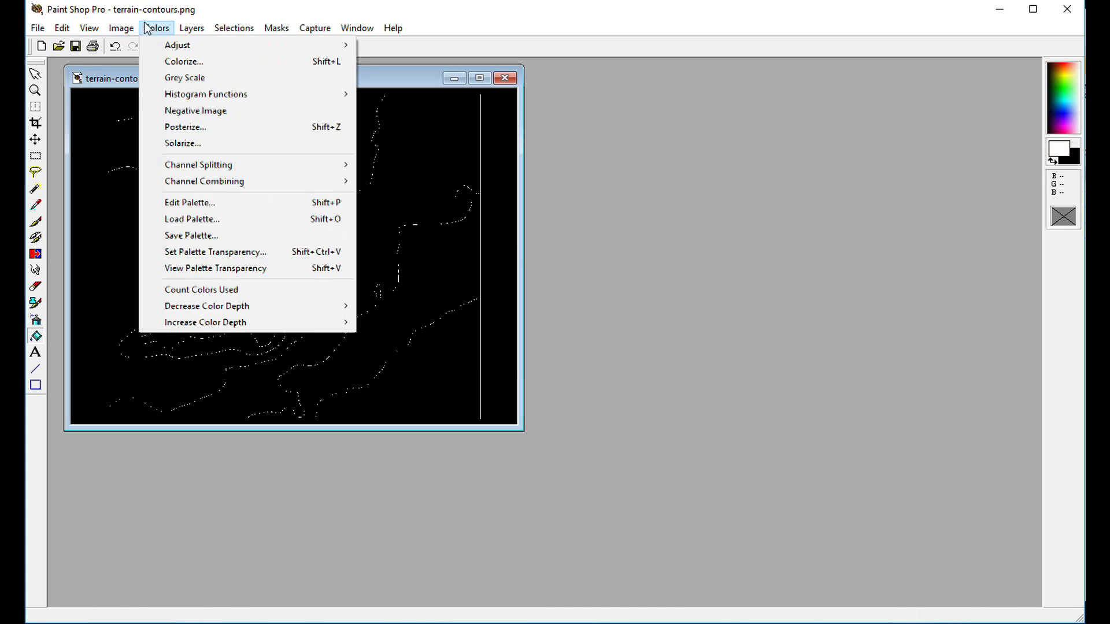
{"action": "left_click", "coordinate": [193, 204]}
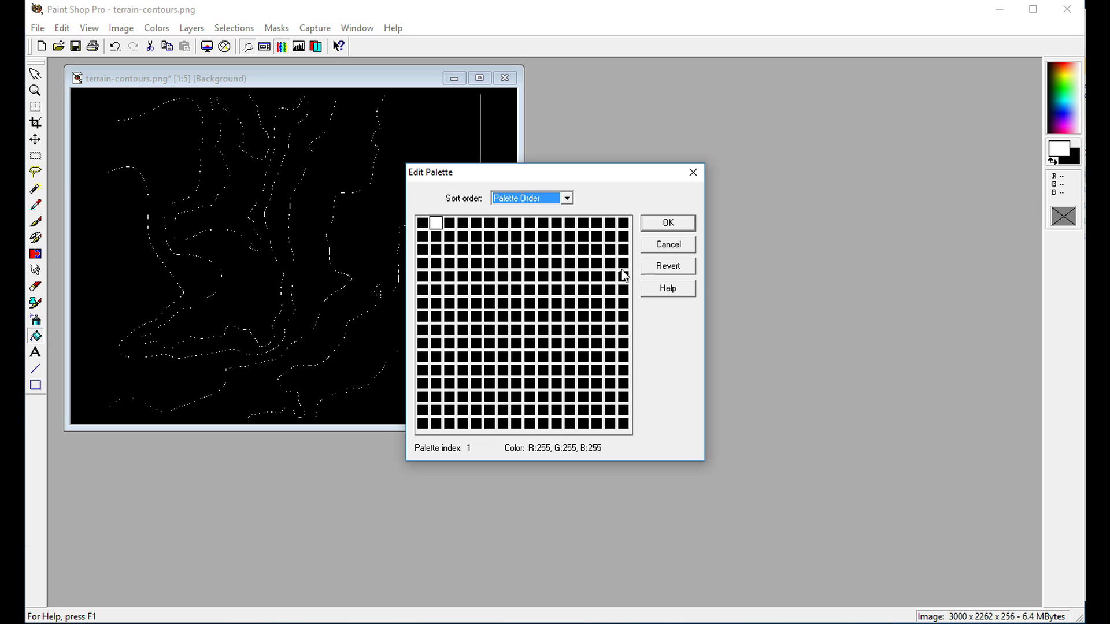
{"action": "left_click", "coordinate": [671, 248]}
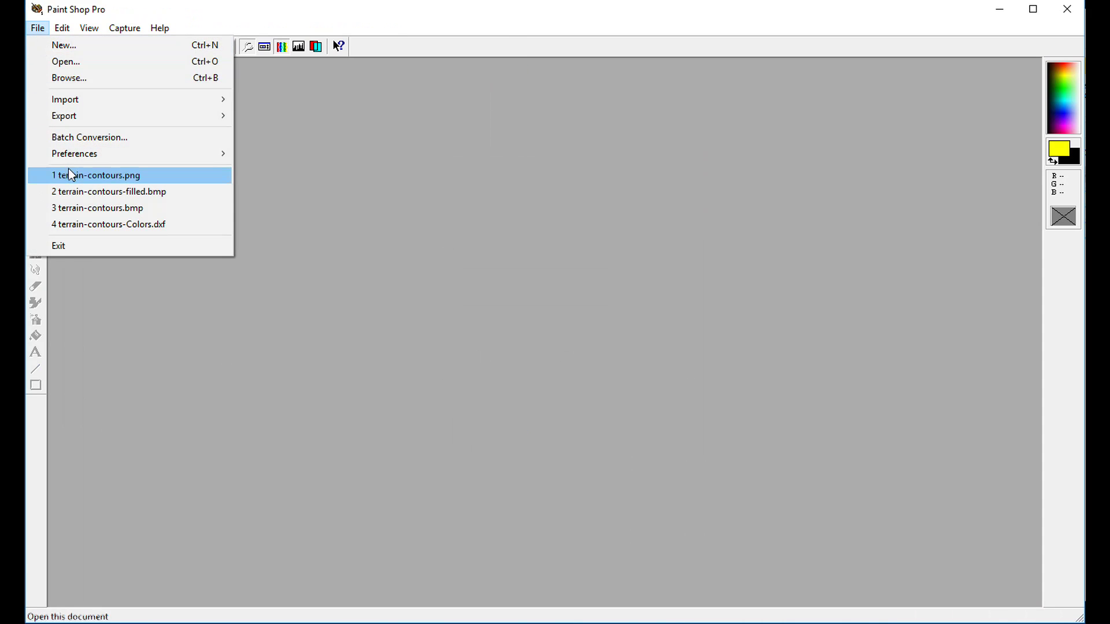
Step: Reopen terrain-contours.png from the recent files list
{"action": "left_click", "coordinate": [70, 175]}
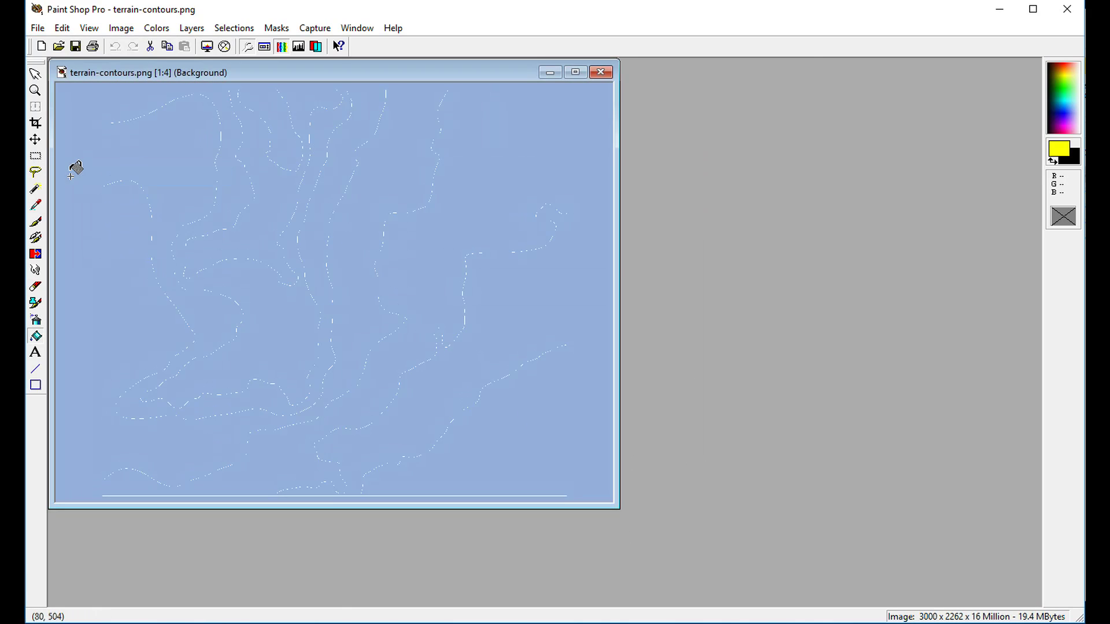
{"action": "scroll", "coordinate": [215, 237], "scroll_direction": "up", "scroll_amount": 1}
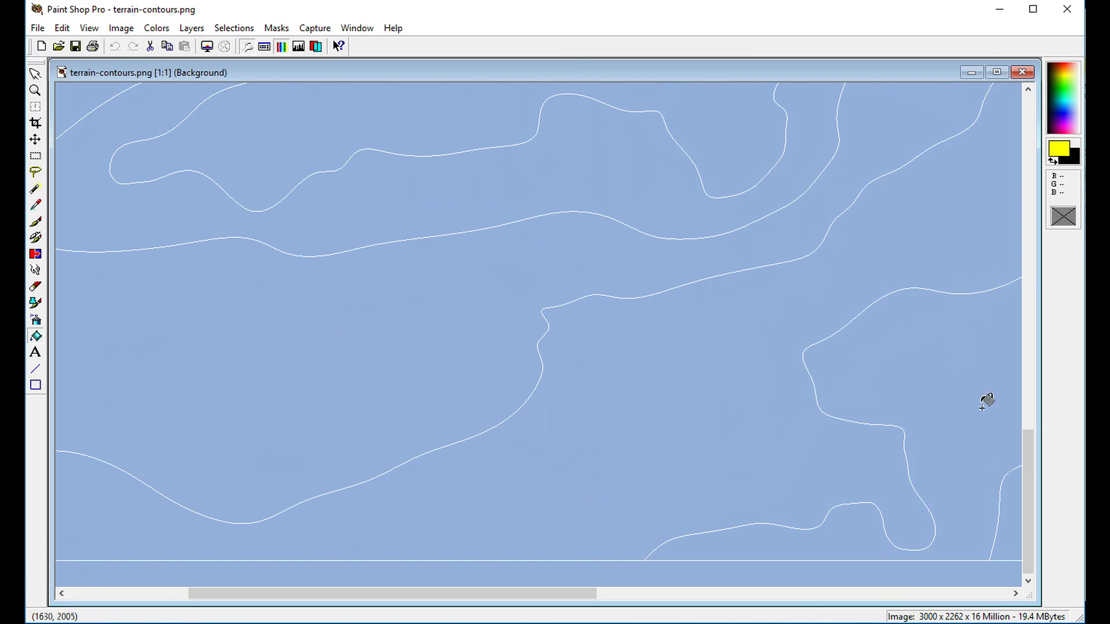
{"action": "left_click_drag", "start_coordinate": [1024, 460], "coordinate": [1036, 119]}
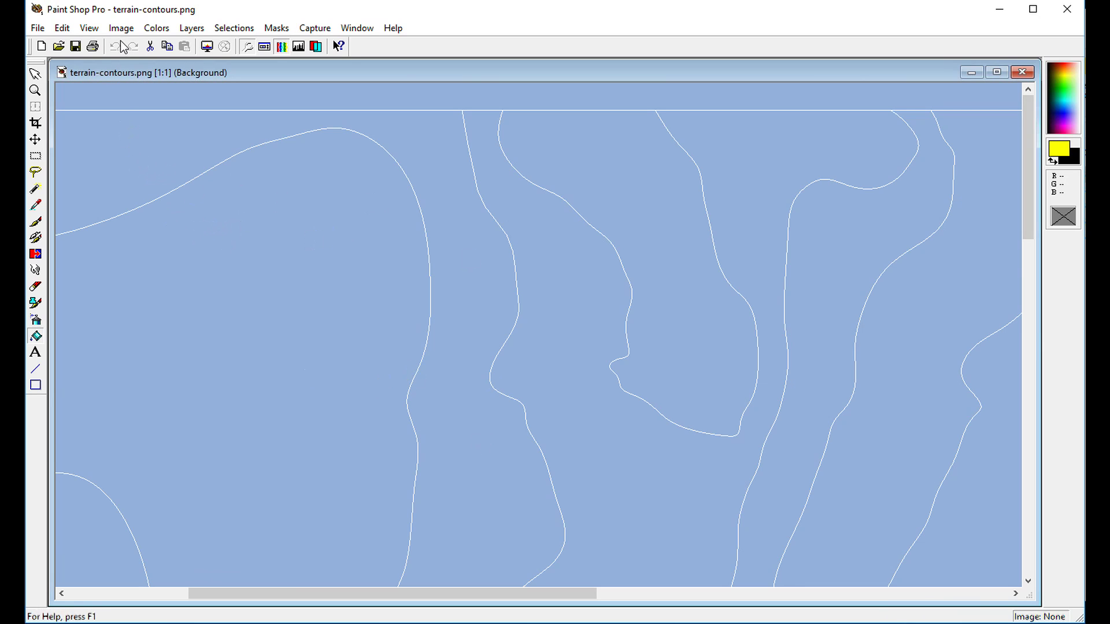
Step: Load the contours.pal palette onto the image via Colors > Load Palette
{"action": "left_click", "coordinate": [155, 30]}
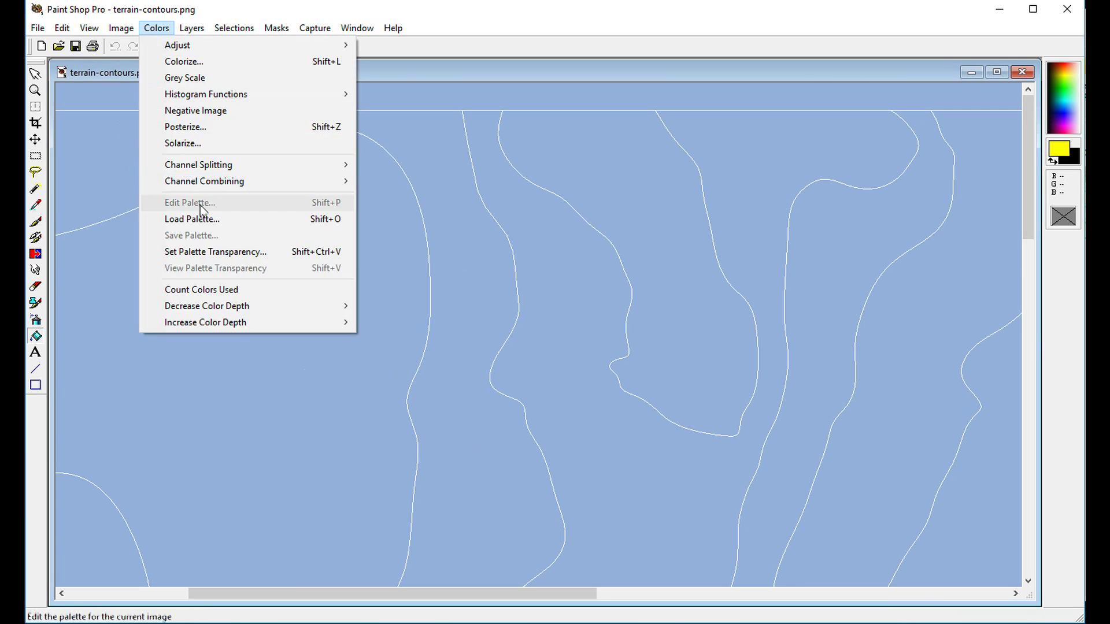
{"action": "left_click", "coordinate": [200, 218]}
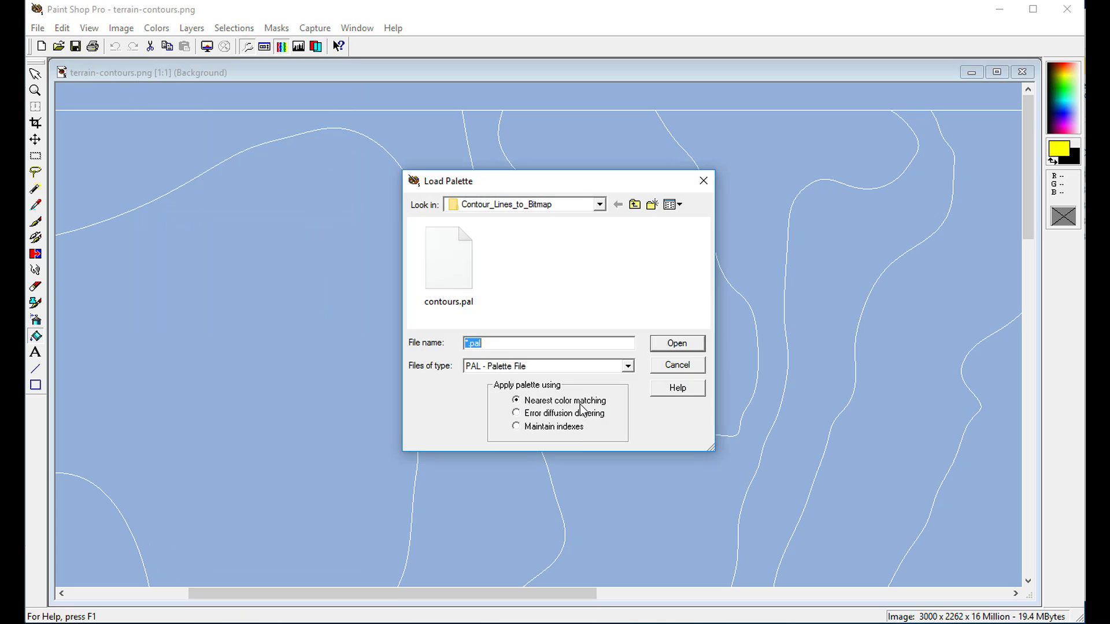
{"action": "left_click", "coordinate": [445, 269]}
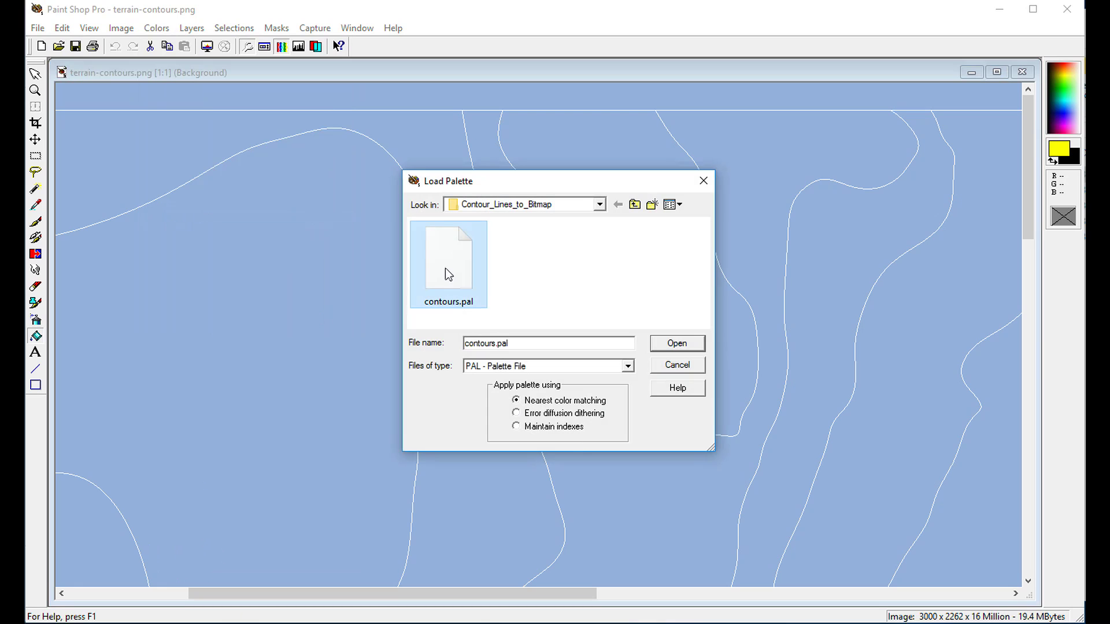
{"action": "left_click", "coordinate": [676, 345]}
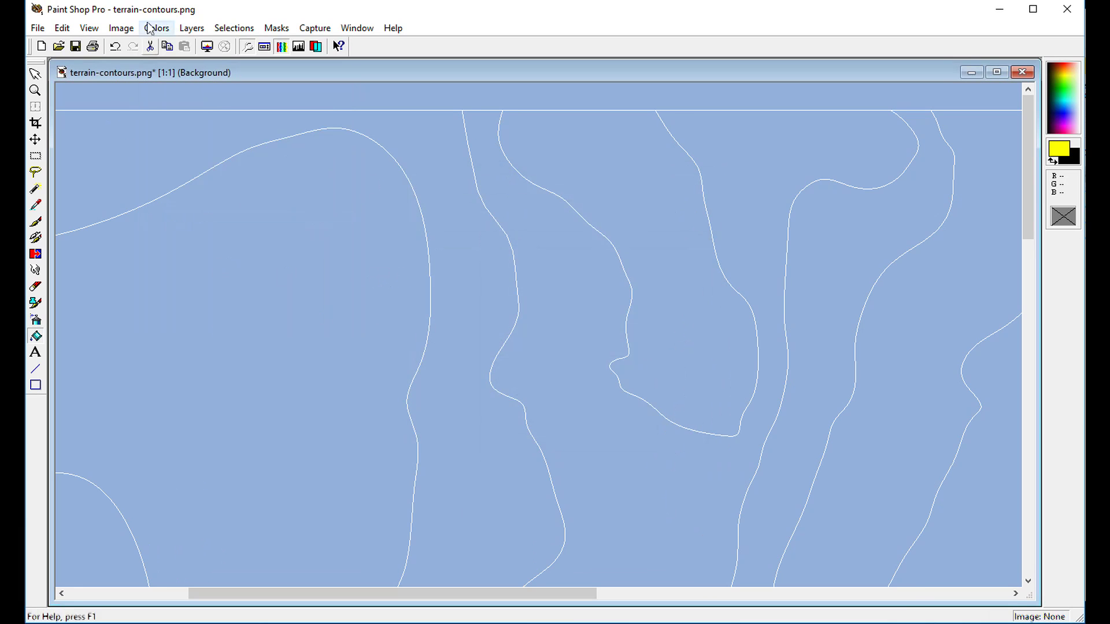
{"action": "left_click", "coordinate": [160, 29]}
{"action": "left_click", "coordinate": [199, 202]}
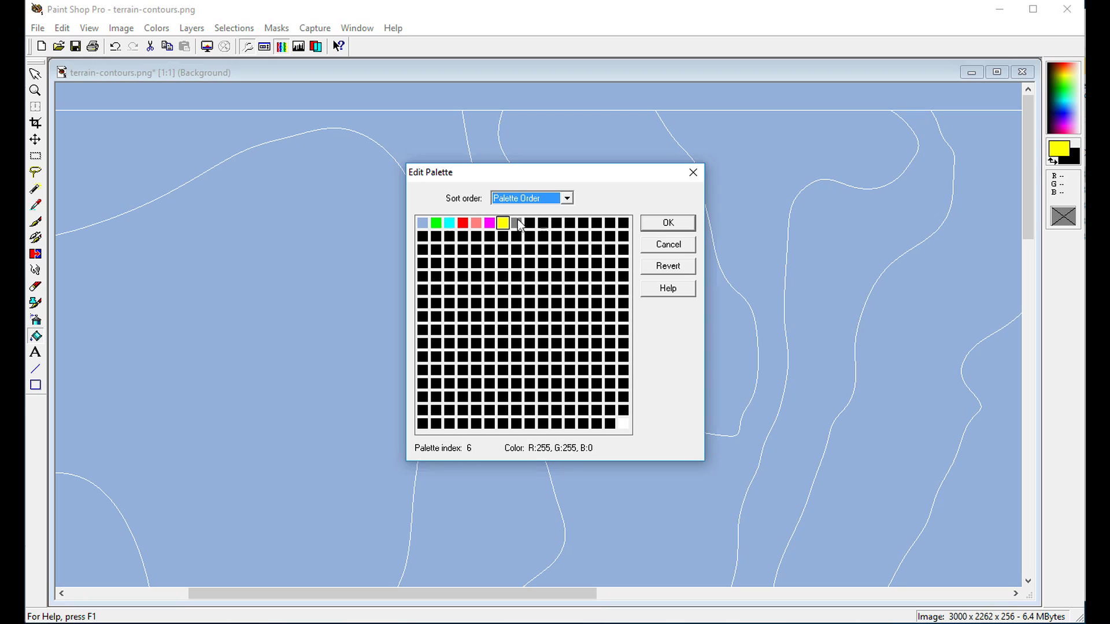
{"action": "left_click", "coordinate": [667, 223]}
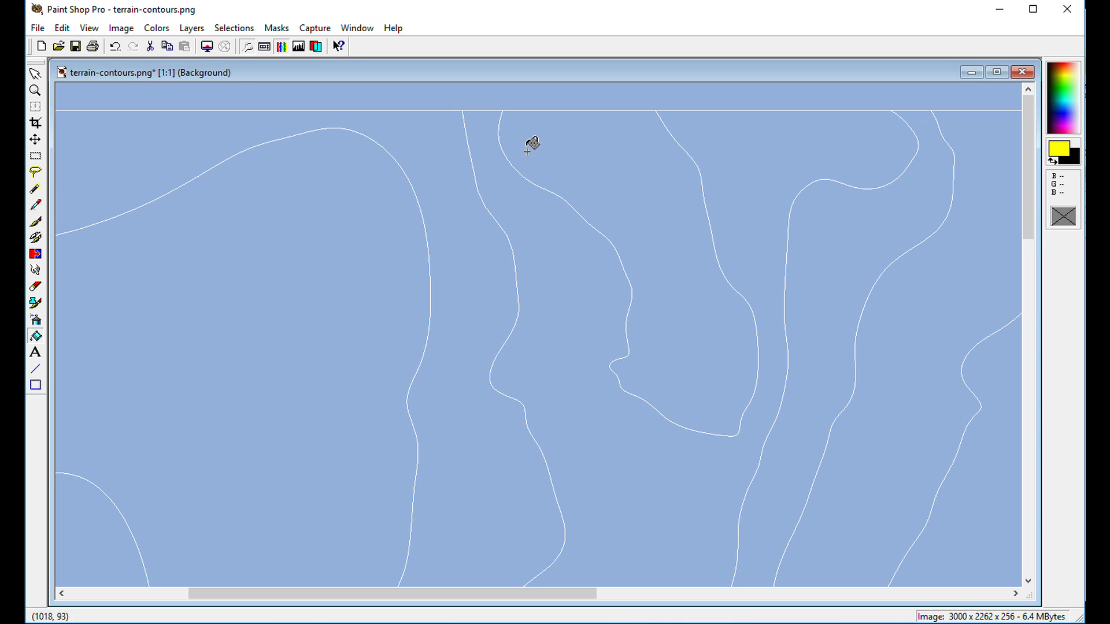
Step: Select the Paint Brush tool with palette yellow (index 6) as the foreground colour
{"action": "left_click", "coordinate": [36, 223]}
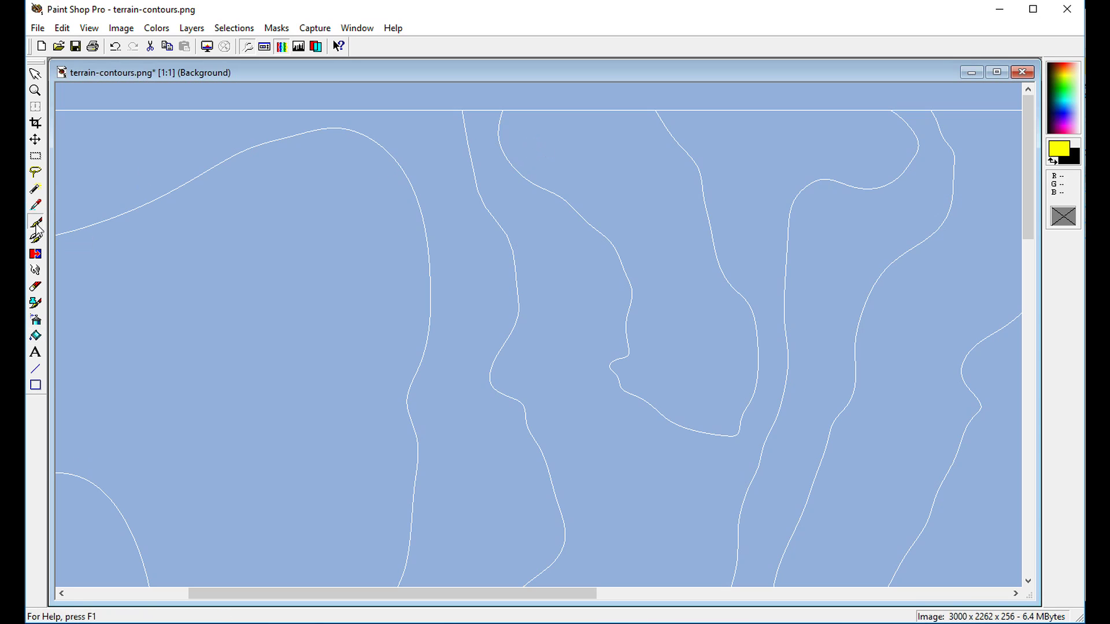
{"action": "left_click", "coordinate": [1053, 154]}
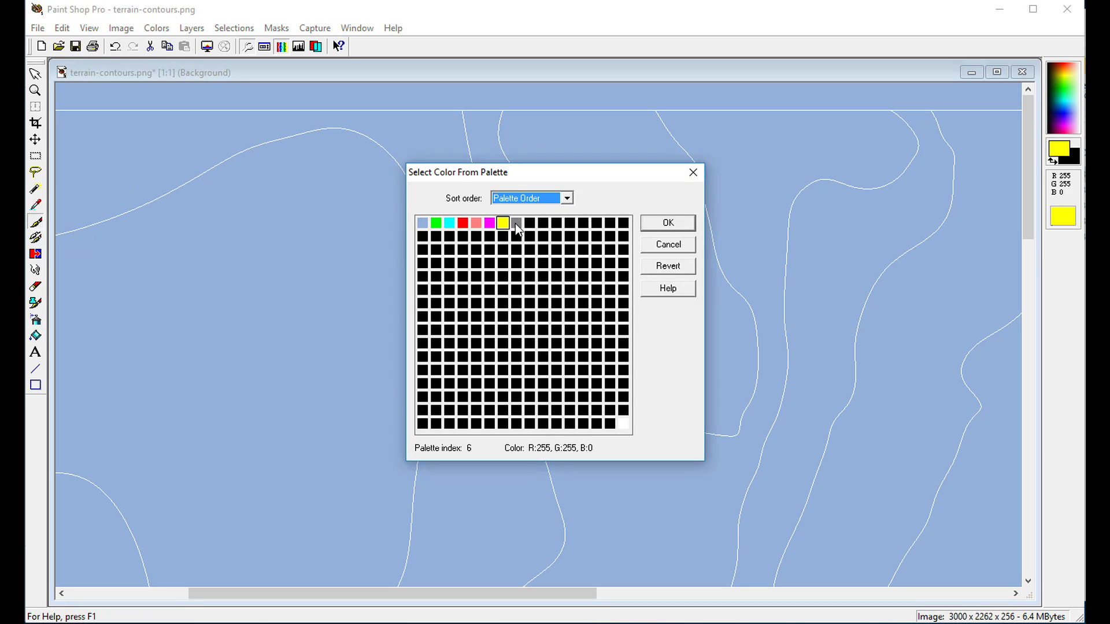
{"action": "left_click", "coordinate": [658, 224]}
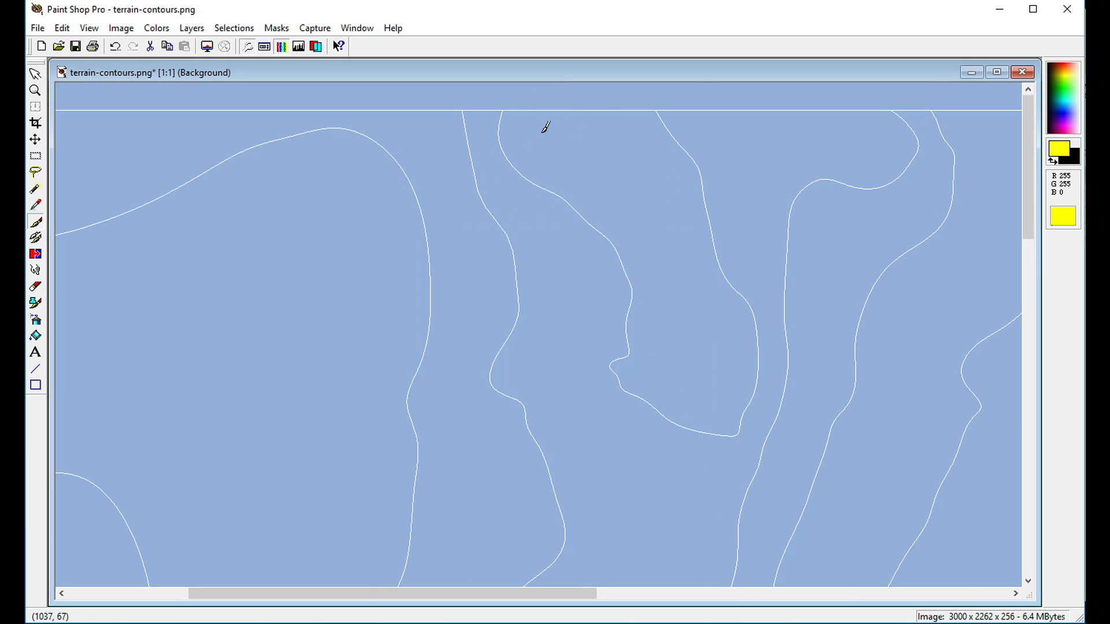
Step: Zoom in and scroll to inspect where the contour lines meet the top border
{"action": "scroll", "coordinate": [545, 127], "scroll_direction": "up", "scroll_amount": 2}
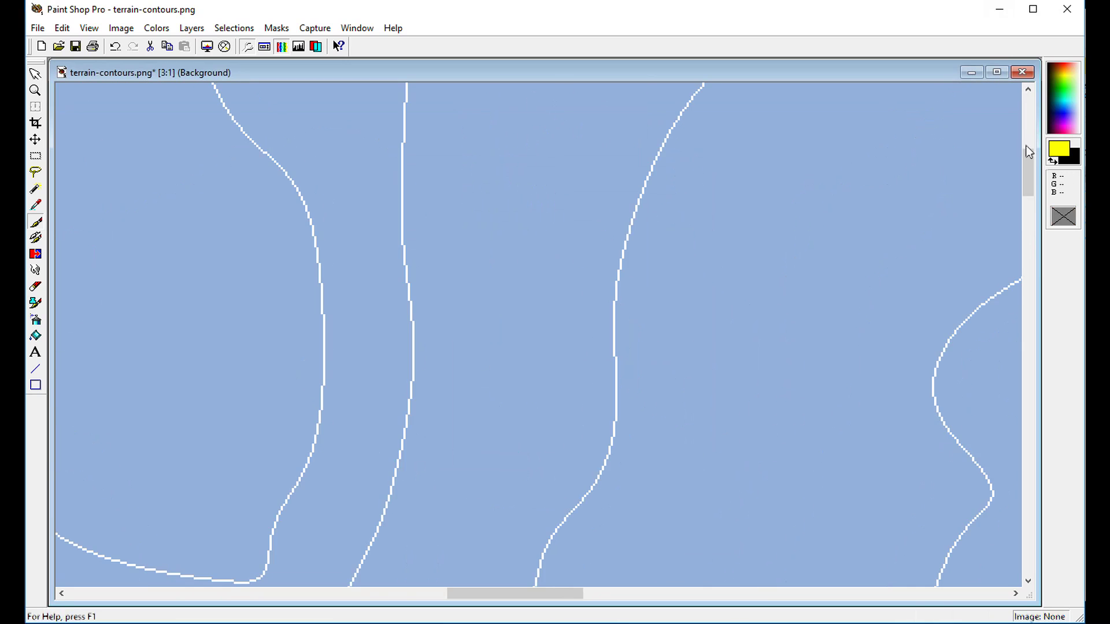
{"action": "left_click_drag", "start_coordinate": [1032, 176], "coordinate": [925, 232]}
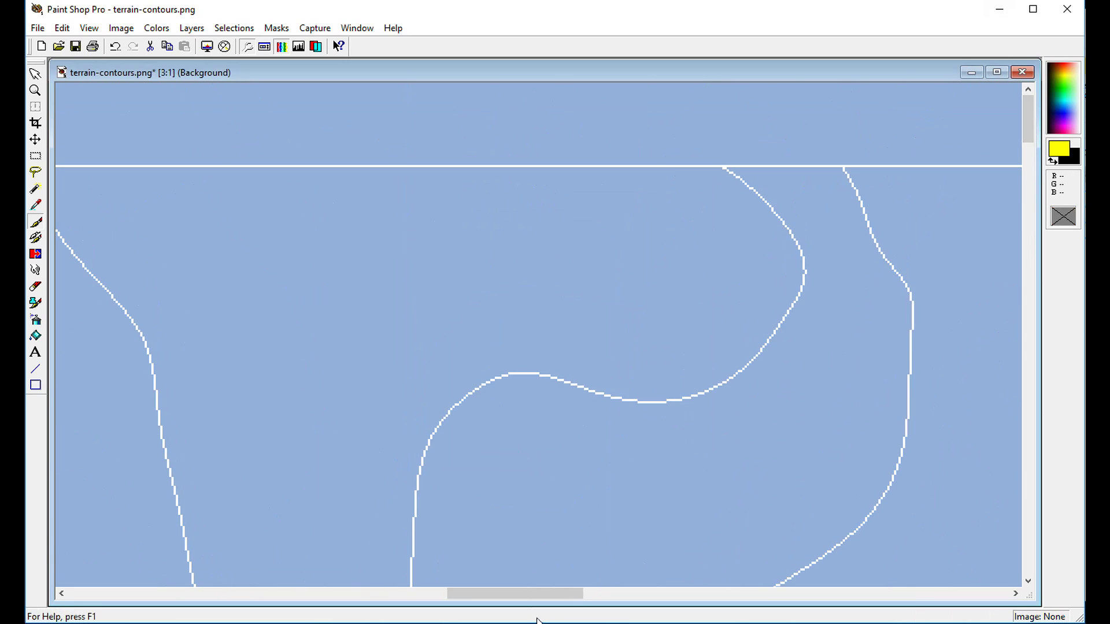
{"action": "left_click_drag", "start_coordinate": [527, 597], "coordinate": [603, 604]}
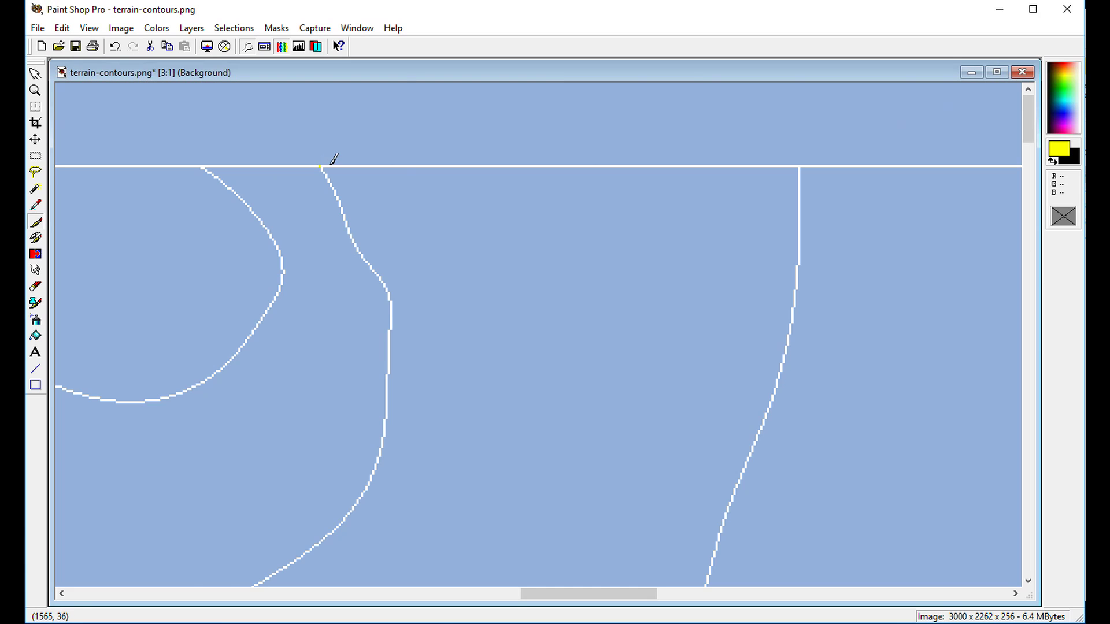
{"action": "scroll", "coordinate": [324, 161], "scroll_direction": "up", "scroll_amount": 2}
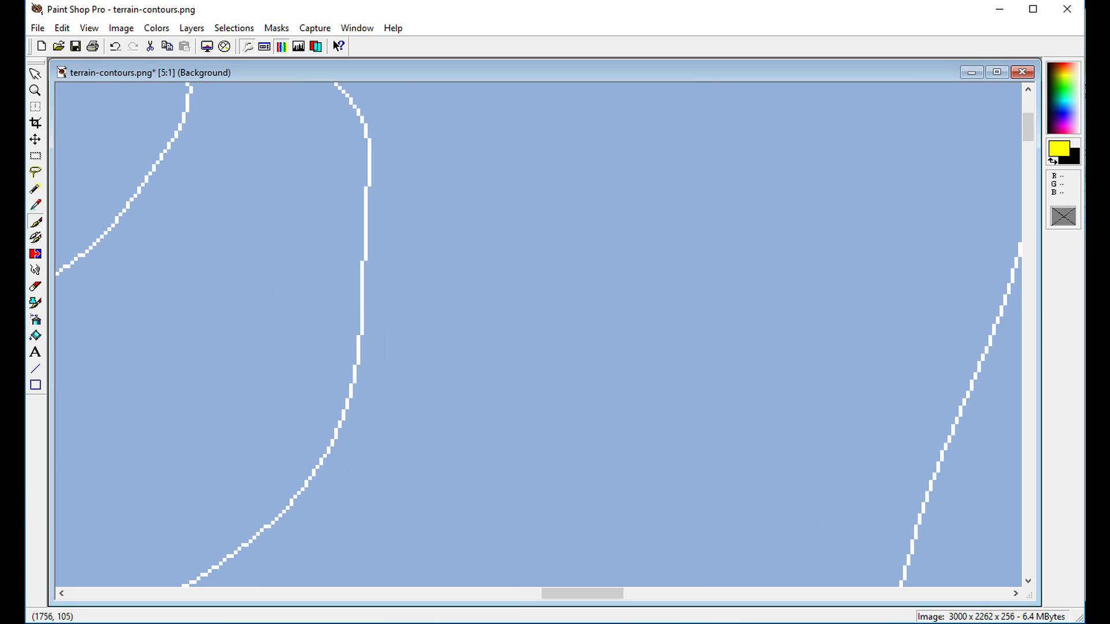
{"action": "mouse_move", "coordinate": [1028, 128]}
{"action": "left_mouse_down"}
{"action": "mouse_move", "coordinate": [1028, 138]}
{"action": "mouse_move", "coordinate": [1027, 120]}
{"action": "left_mouse_up"}
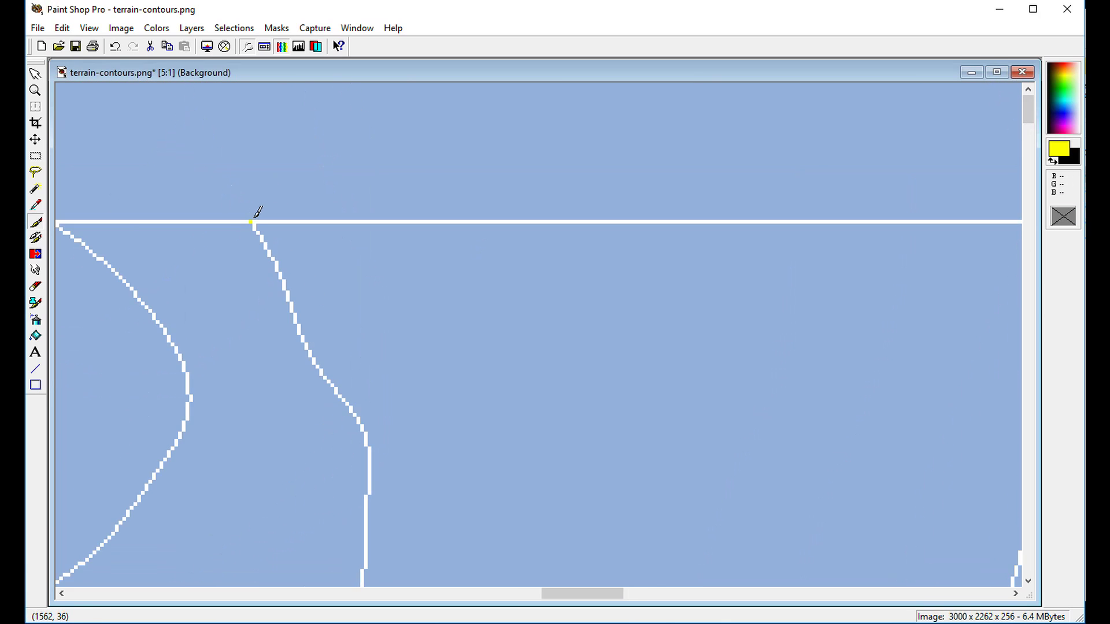
{"action": "left_click_drag", "start_coordinate": [578, 594], "coordinate": [600, 604]}
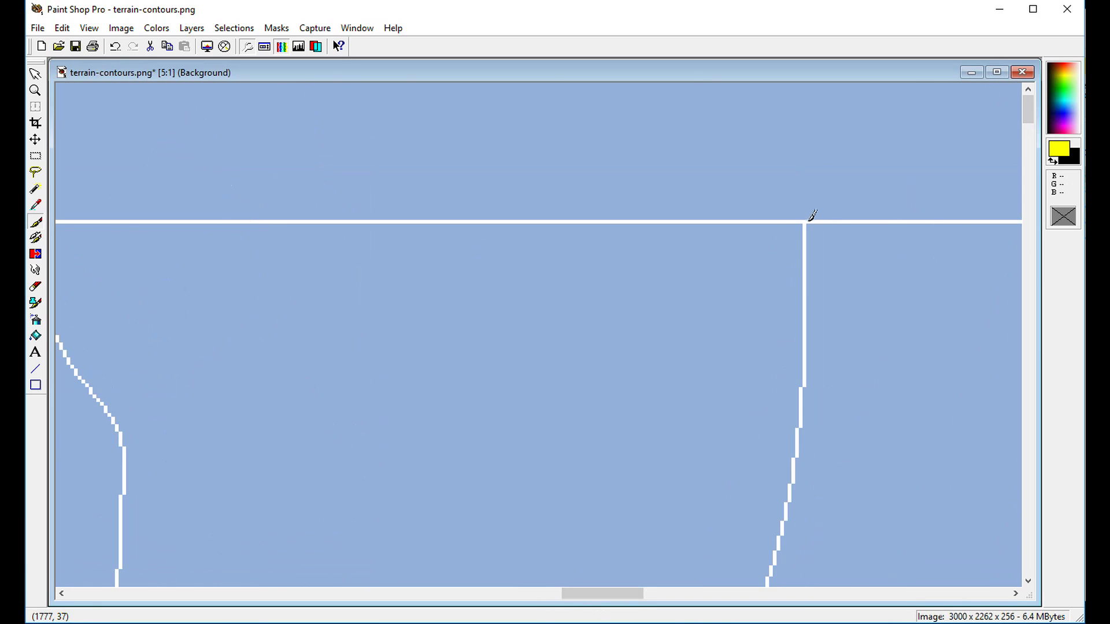
{"action": "scroll", "coordinate": [343, 292], "scroll_direction": "down", "scroll_amount": 3}
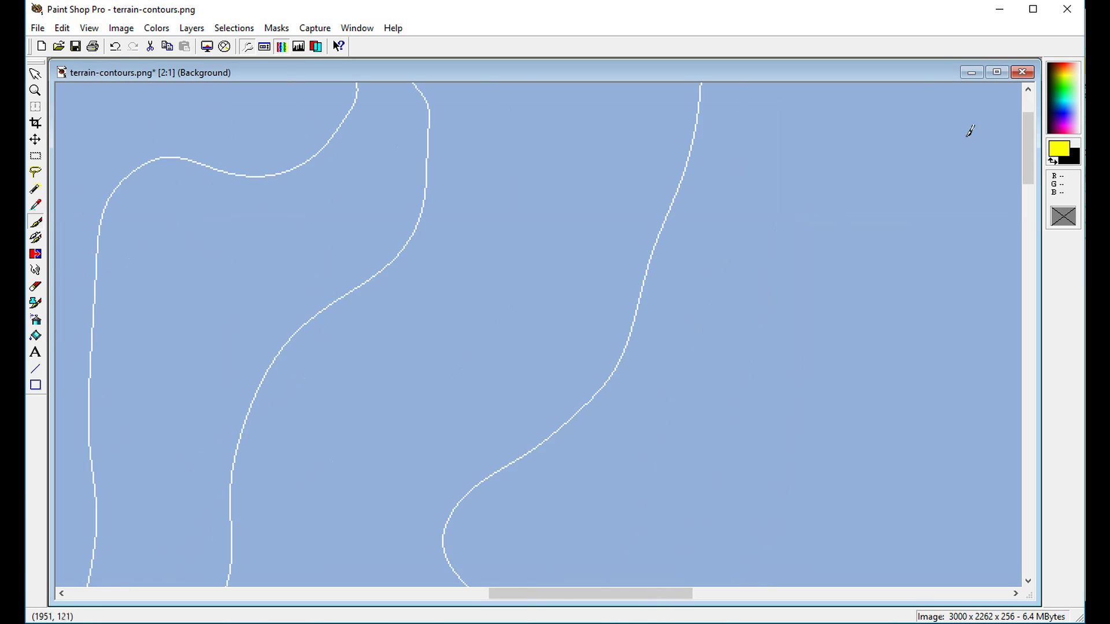
{"action": "left_click_drag", "start_coordinate": [1026, 142], "coordinate": [1029, 121]}
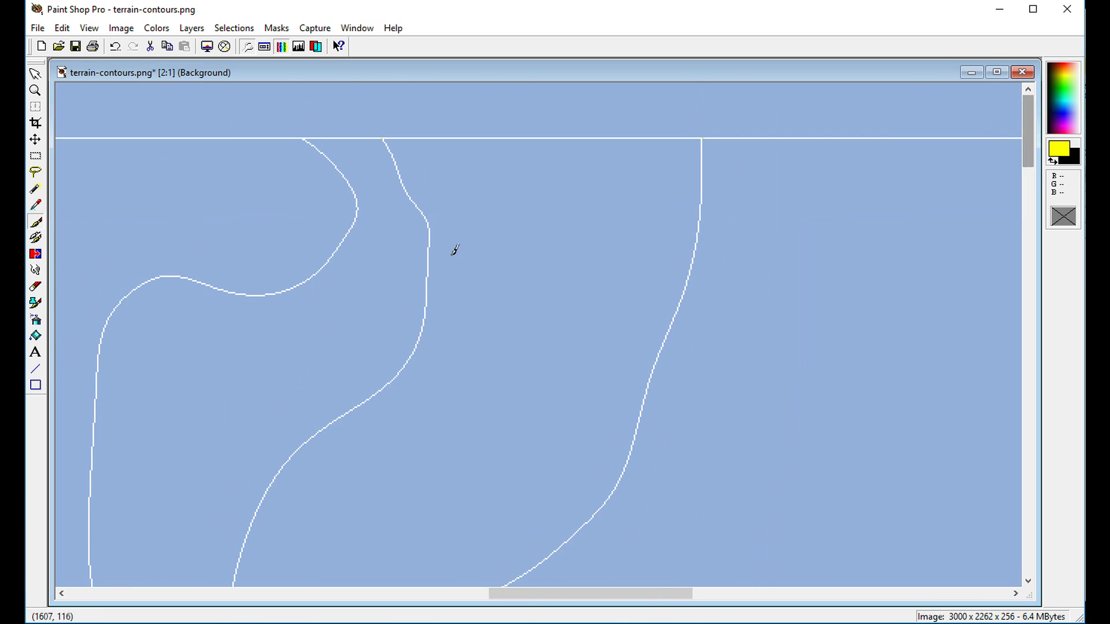
{"action": "scroll", "coordinate": [452, 250], "scroll_direction": "down", "scroll_amount": 1}
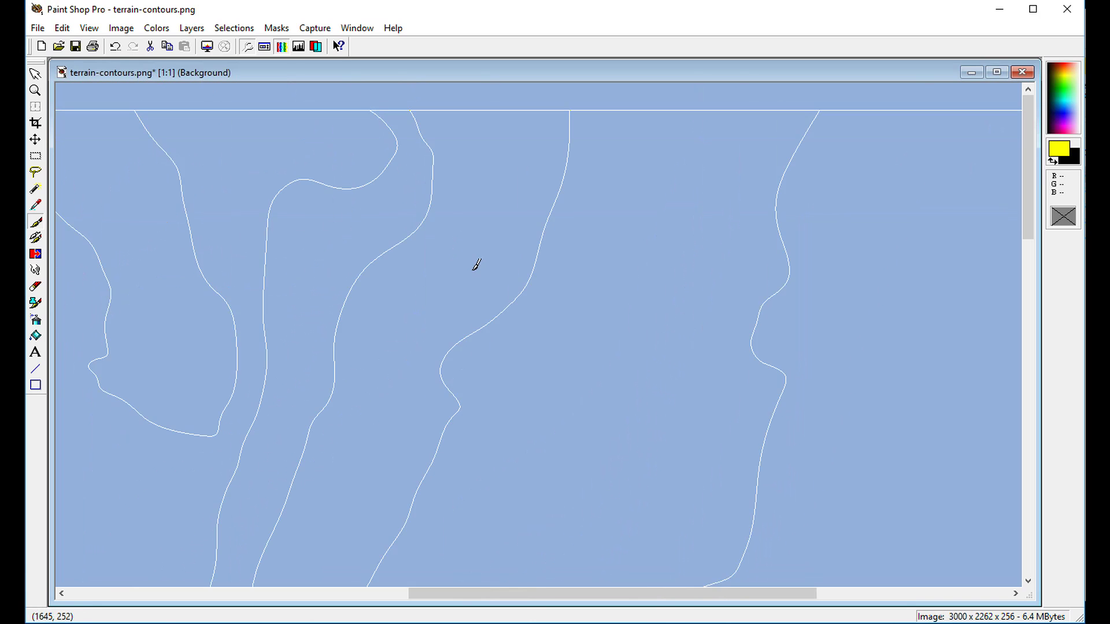
{"action": "scroll", "coordinate": [401, 253], "scroll_direction": "down", "scroll_amount": 1}
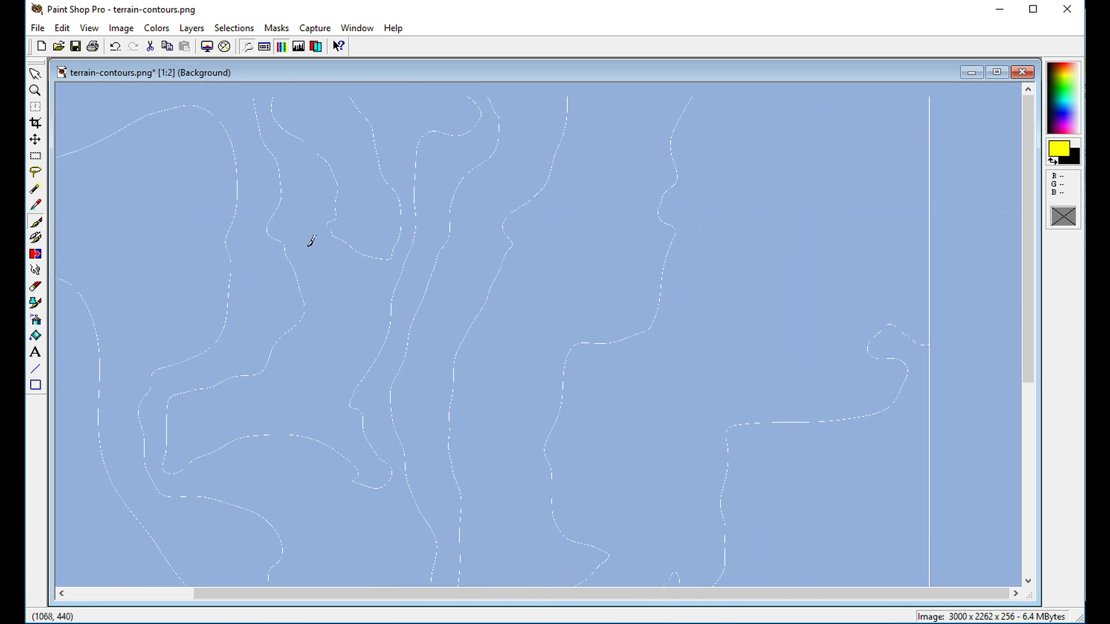
{"action": "scroll", "coordinate": [315, 244], "scroll_direction": "up", "scroll_amount": 2}
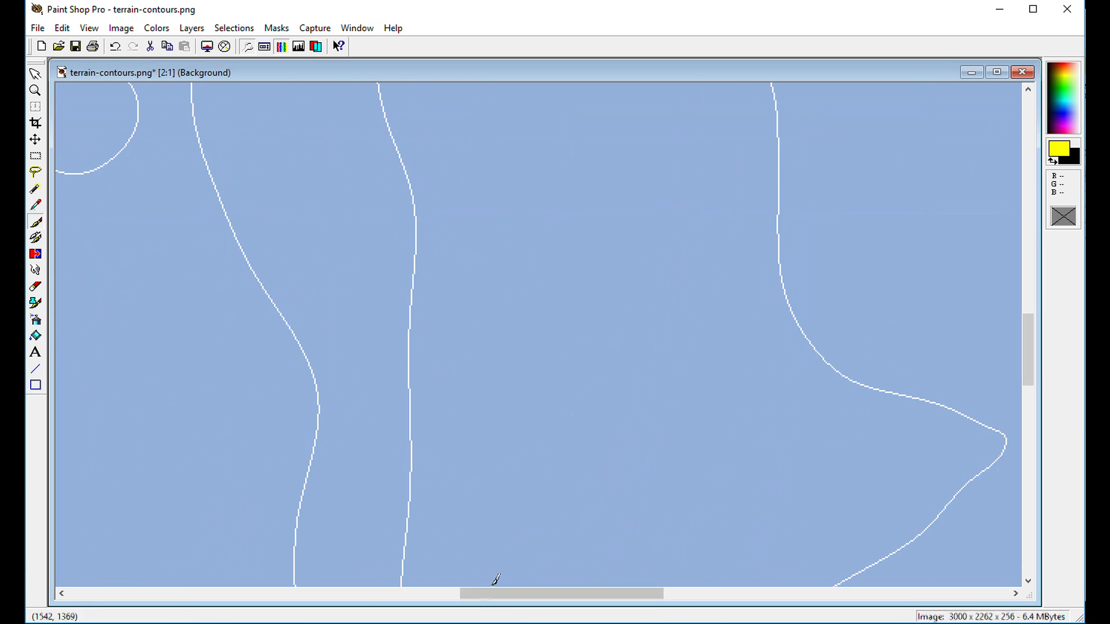
{"action": "left_click_drag", "start_coordinate": [497, 594], "coordinate": [392, 596]}
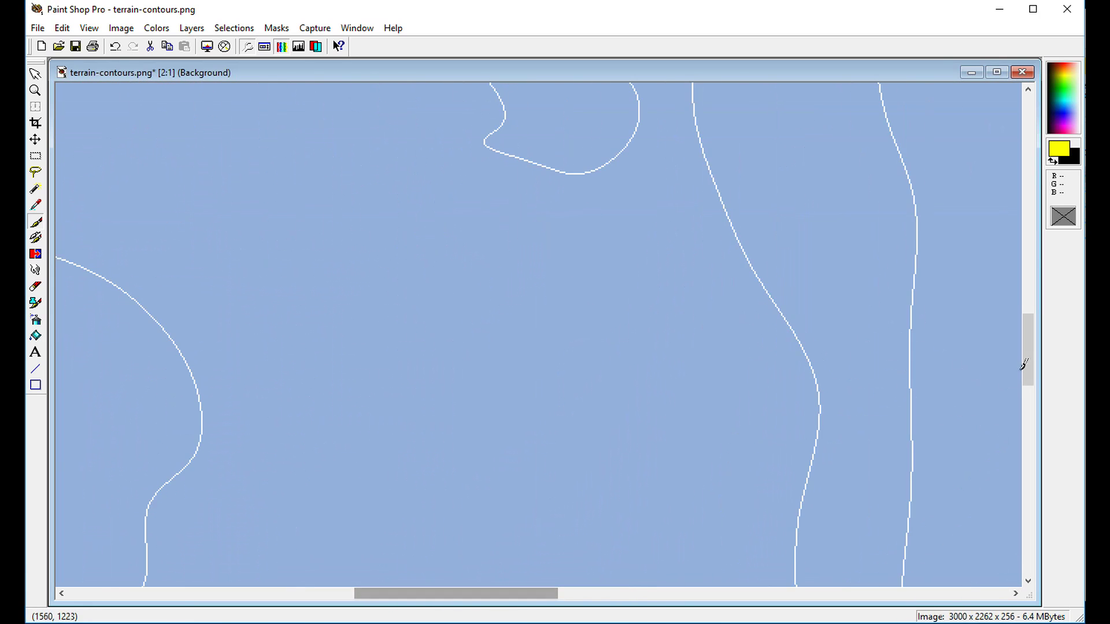
{"action": "mouse_move", "coordinate": [1028, 363]}
{"action": "left_mouse_down"}
{"action": "mouse_move", "coordinate": [1022, 198]}
{"action": "mouse_move", "coordinate": [1027, 124]}
{"action": "mouse_move", "coordinate": [1044, 98]}
{"action": "mouse_move", "coordinate": [1052, 141]}
{"action": "left_mouse_up"}
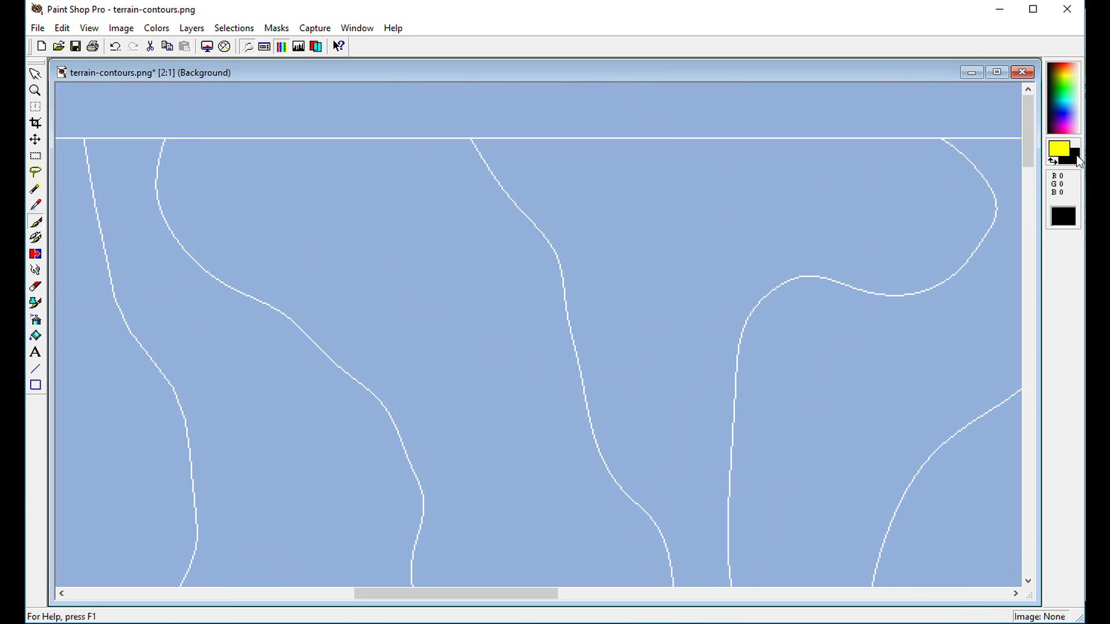
Step: Flood-fill the central band between the top contours with white from the palette
{"action": "left_click", "coordinate": [1059, 149]}
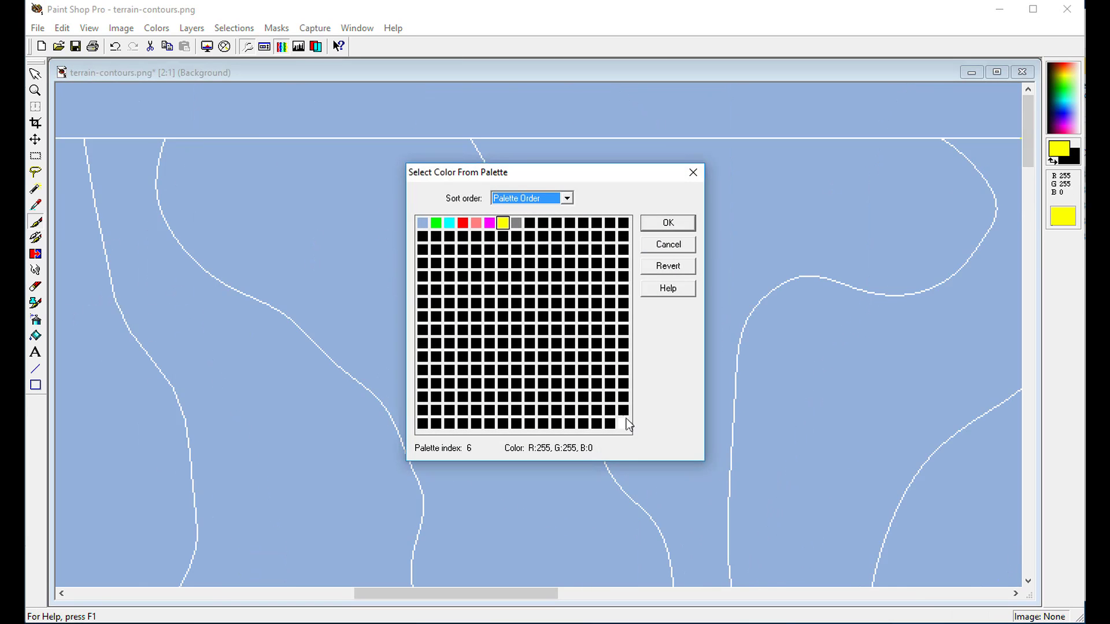
{"action": "left_click", "coordinate": [624, 423]}
{"action": "left_click", "coordinate": [657, 232]}
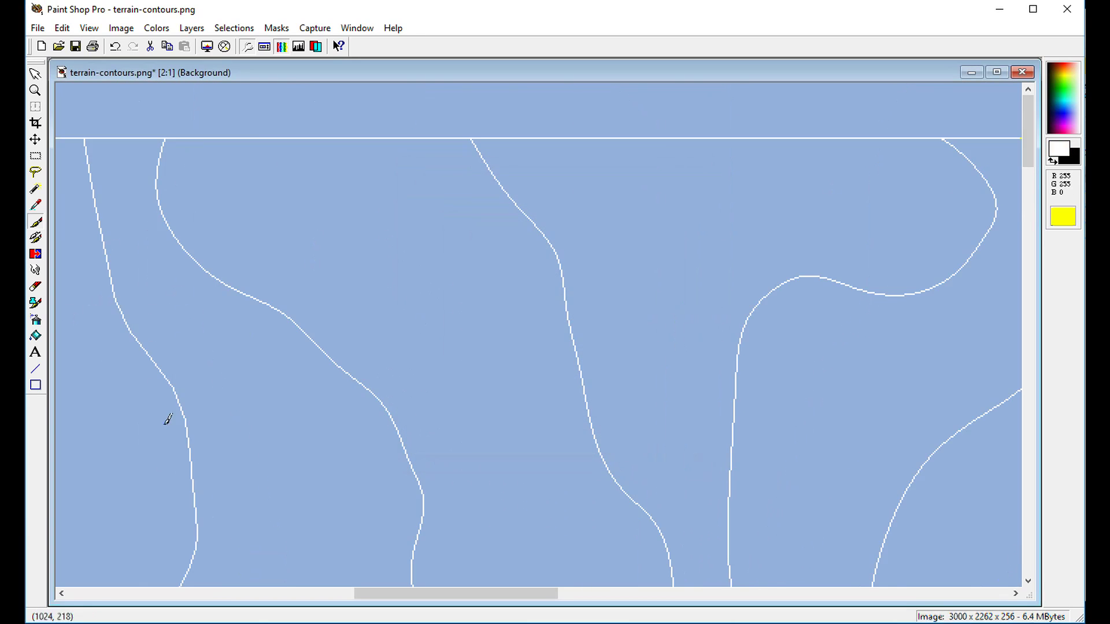
{"action": "left_click", "coordinate": [36, 336]}
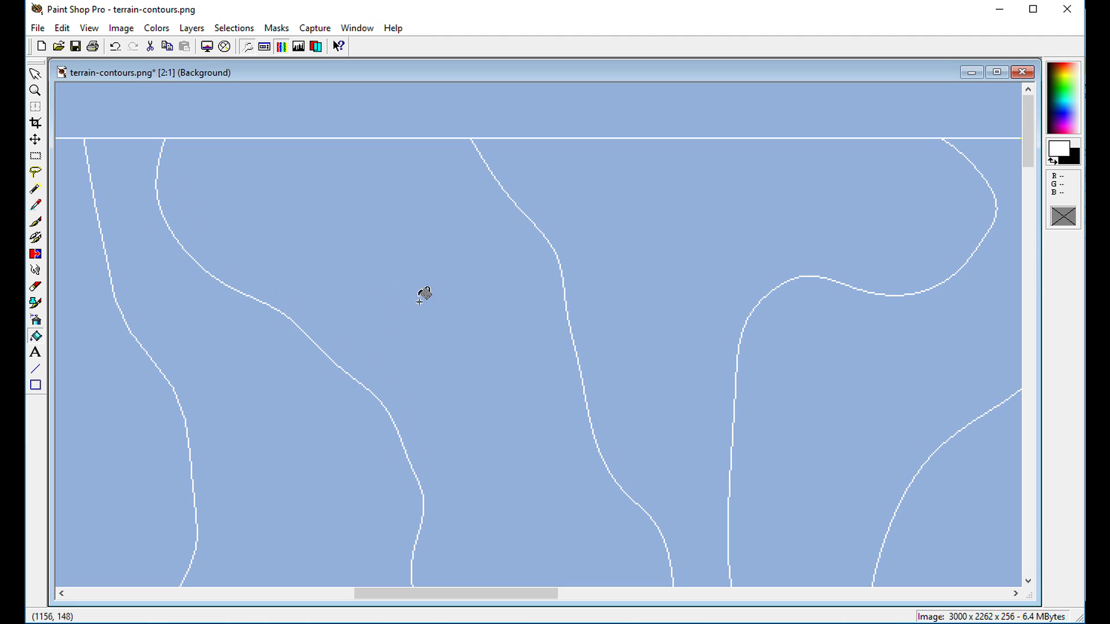
{"action": "left_click", "coordinate": [450, 271]}
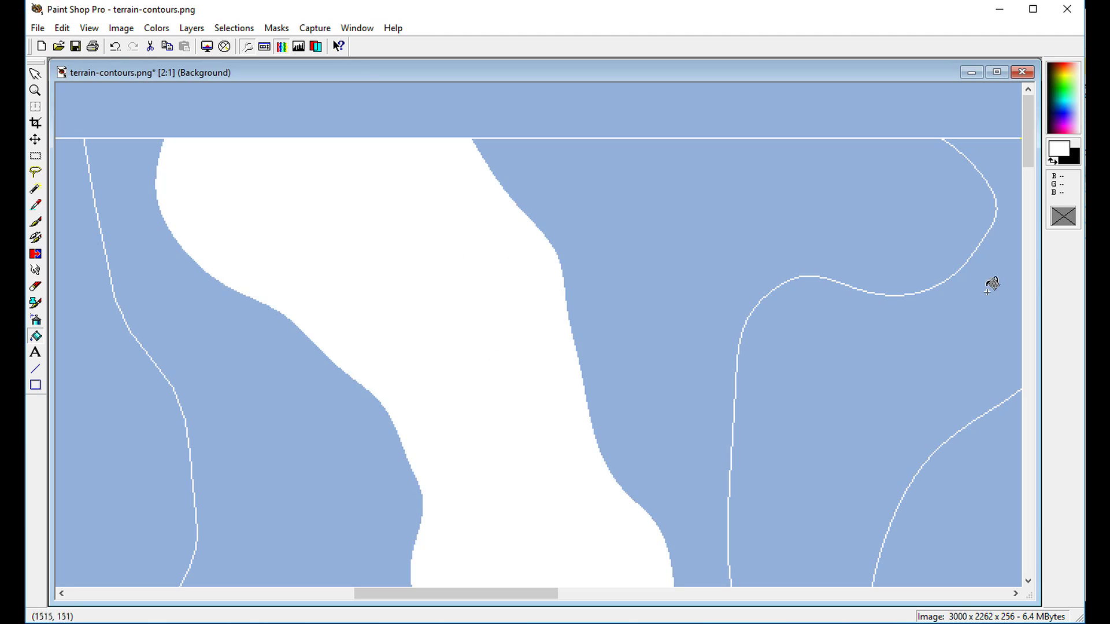
Step: Refill that band with mid gray (128,128,128), palette index 7
{"action": "left_click", "coordinate": [1065, 154]}
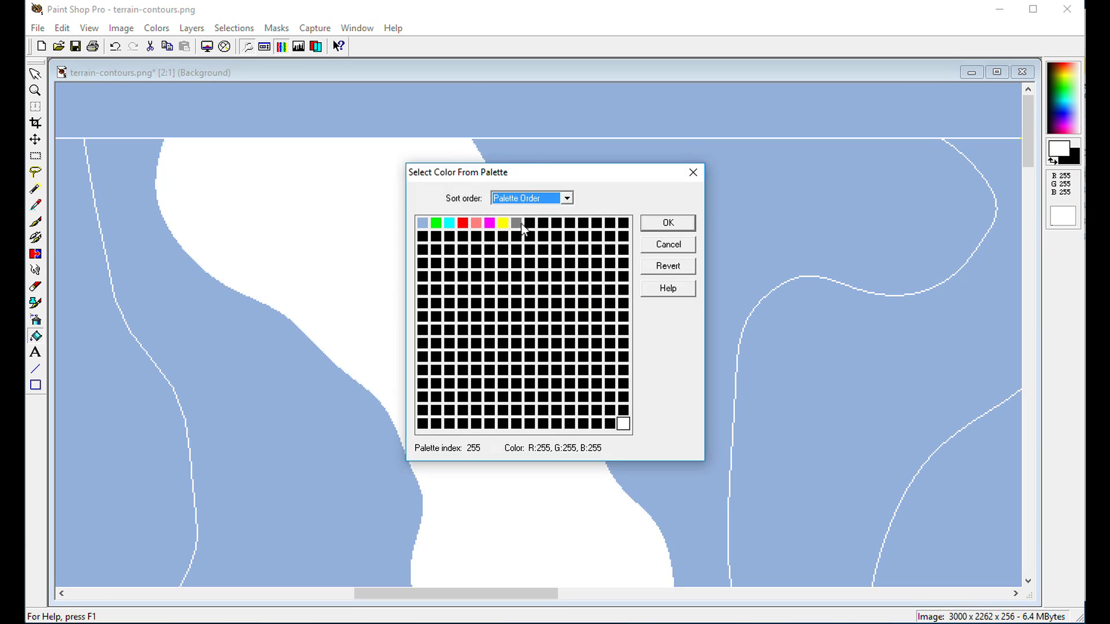
{"action": "left_click", "coordinate": [520, 224]}
{"action": "left_click", "coordinate": [642, 224]}
{"action": "left_click", "coordinate": [447, 266]}
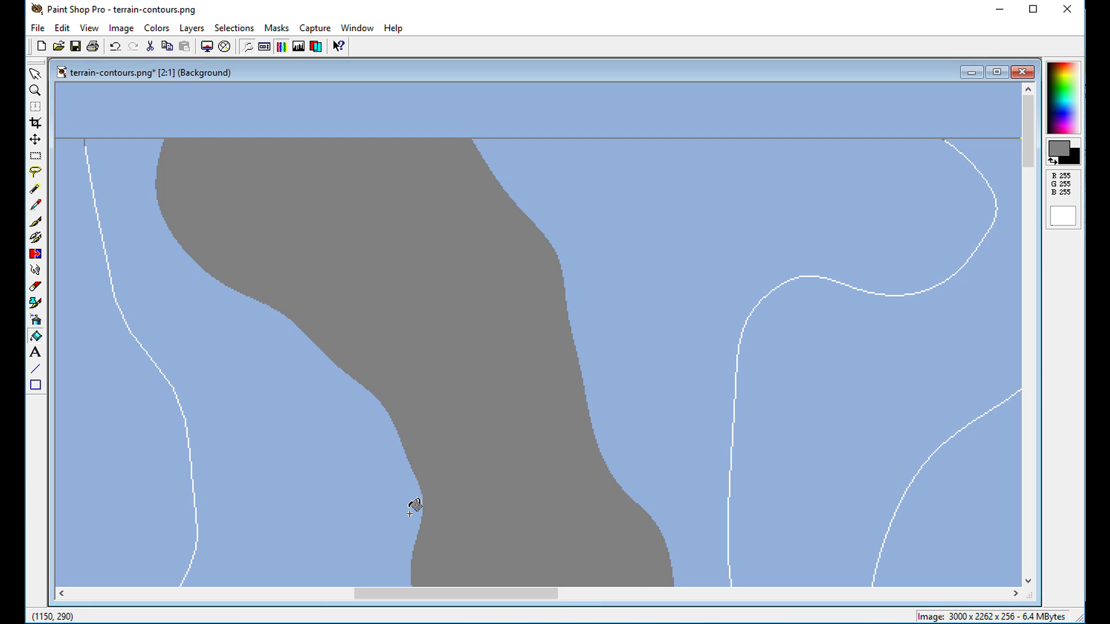
Step: Scroll and pan across the whole contour map to check every band
{"action": "scroll", "coordinate": [466, 296], "scroll_direction": "down", "scroll_amount": 2}
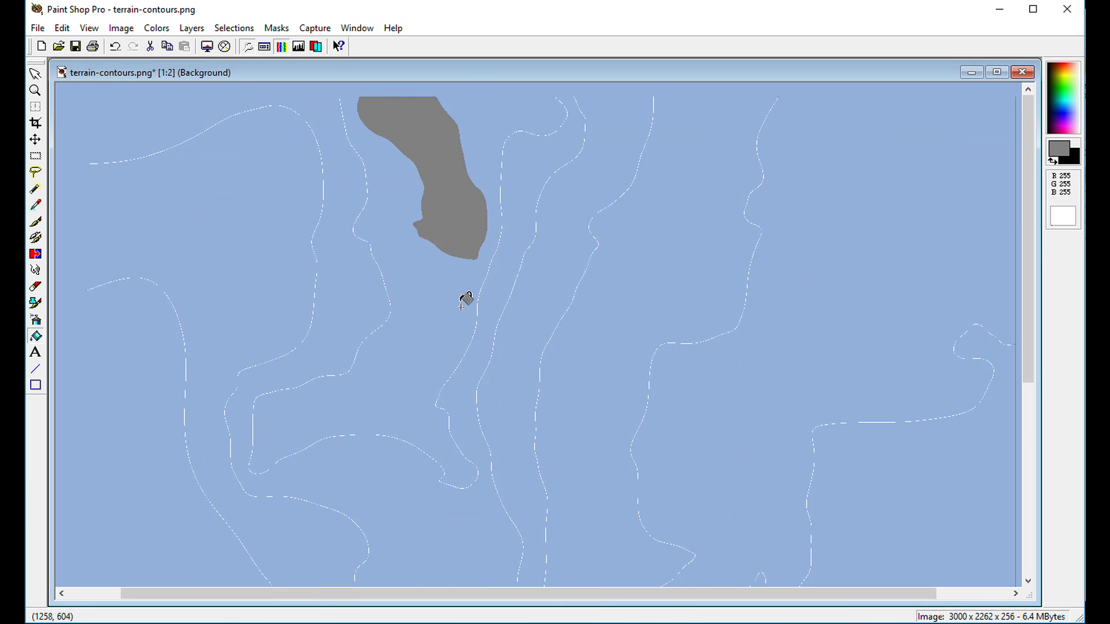
{"action": "scroll", "coordinate": [466, 295], "scroll_direction": "up", "scroll_amount": 2}
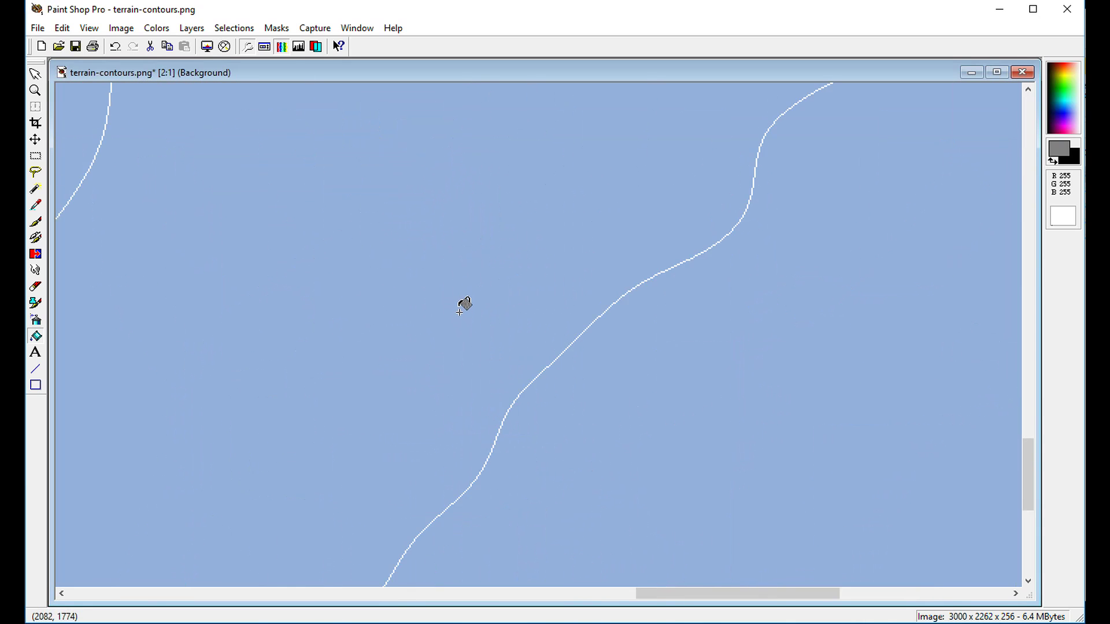
{"action": "scroll", "coordinate": [466, 303], "scroll_direction": "down", "scroll_amount": 1}
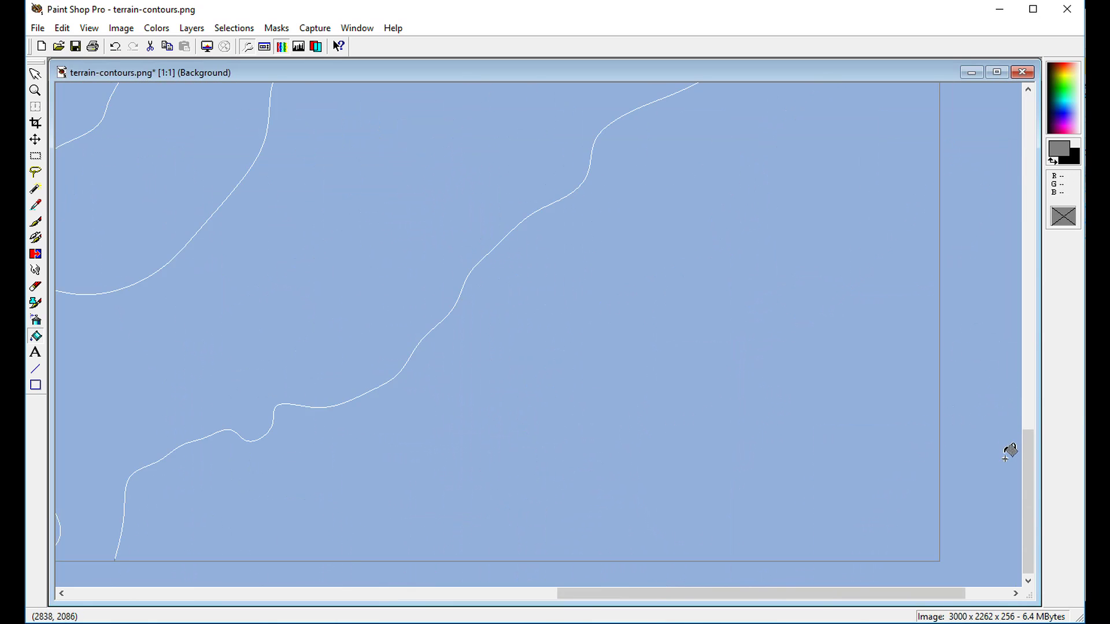
{"action": "left_click_drag", "start_coordinate": [1025, 448], "coordinate": [1066, 71]}
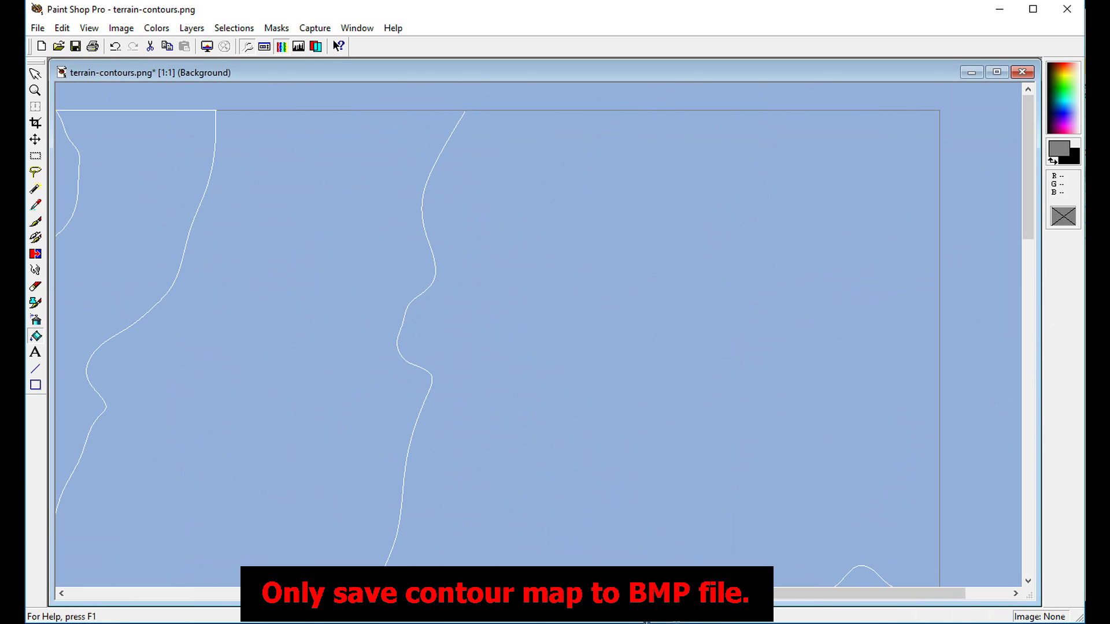
{"action": "left_click_drag", "start_coordinate": [867, 593], "coordinate": [492, 593]}
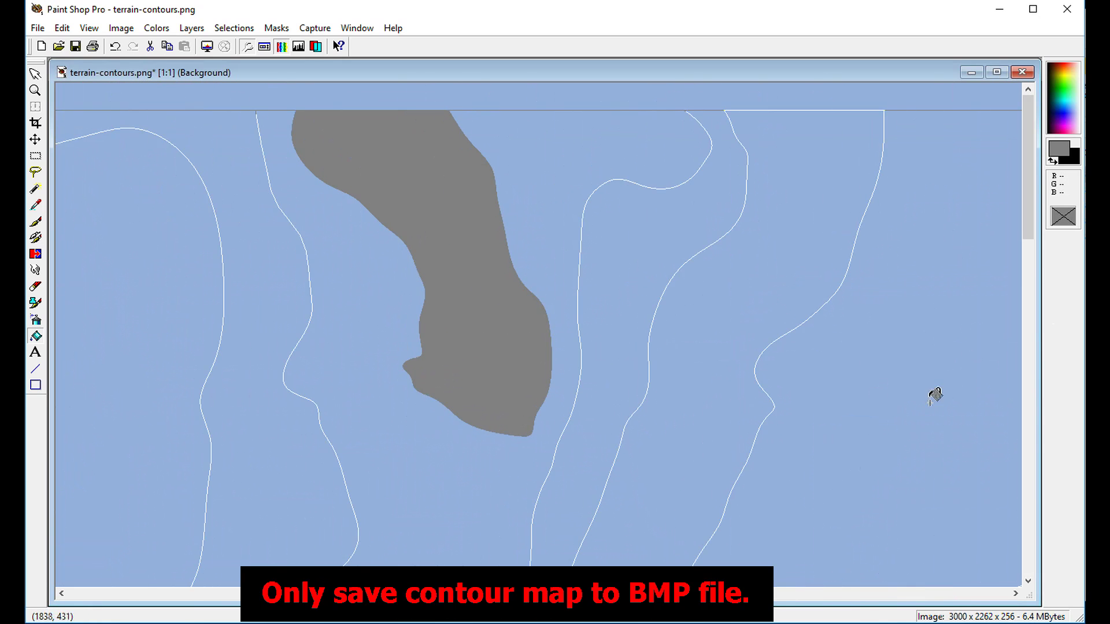
{"action": "left_click_drag", "start_coordinate": [1032, 225], "coordinate": [1042, 287]}
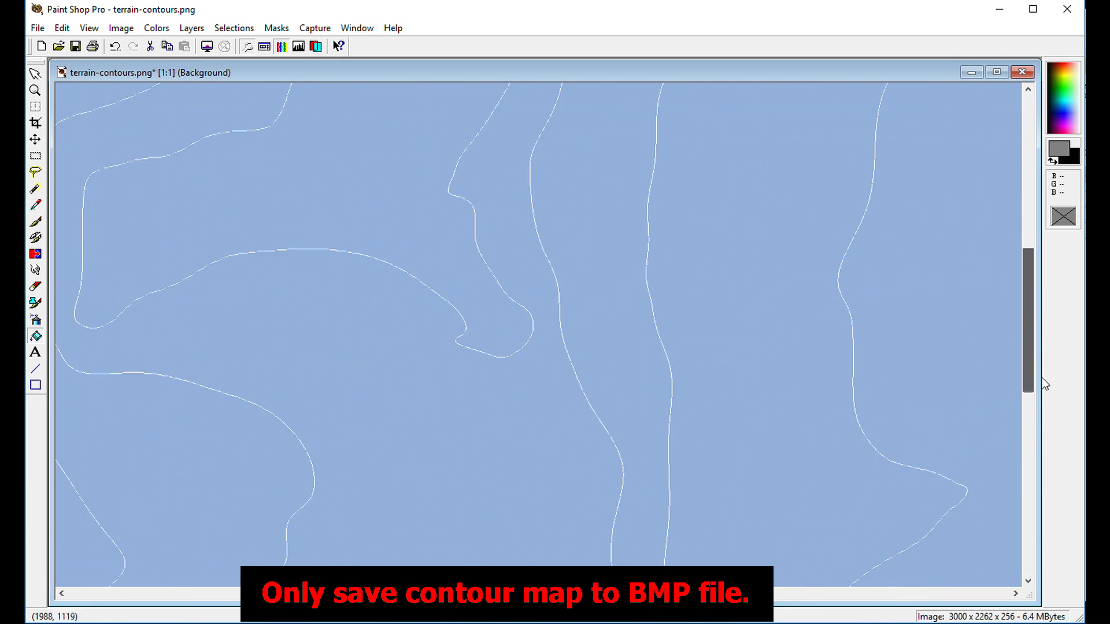
{"action": "left_click_drag", "start_coordinate": [1045, 392], "coordinate": [1034, 238]}
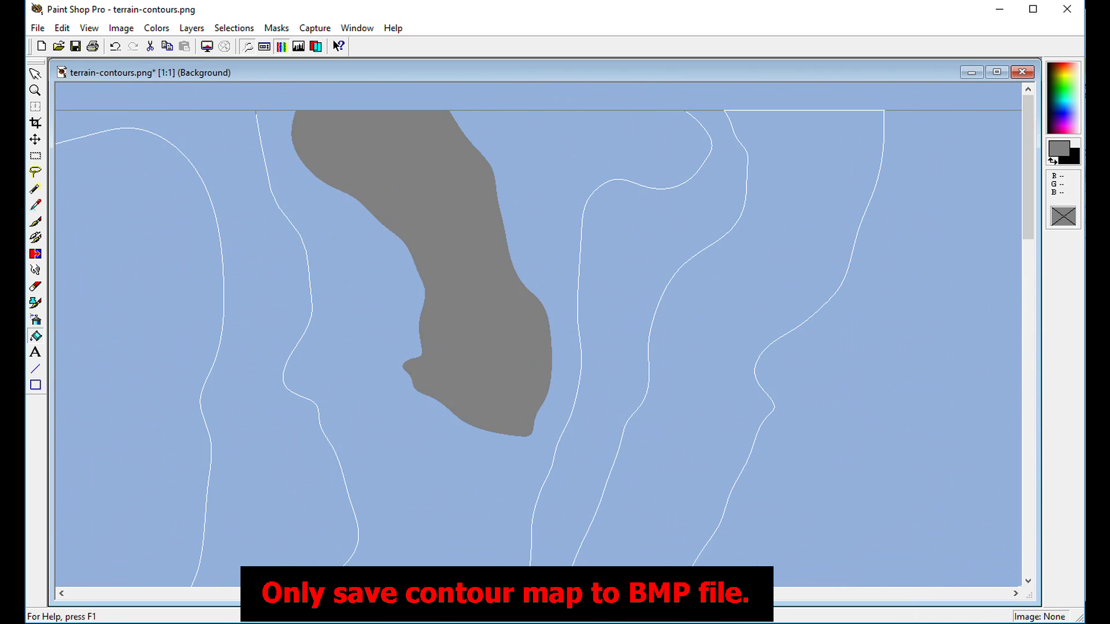
Step: Drag terrain-contours-filled.bmp from the project folder into Paint Shop Pro to view it
{"action": "key", "text": "alt+Tab"}
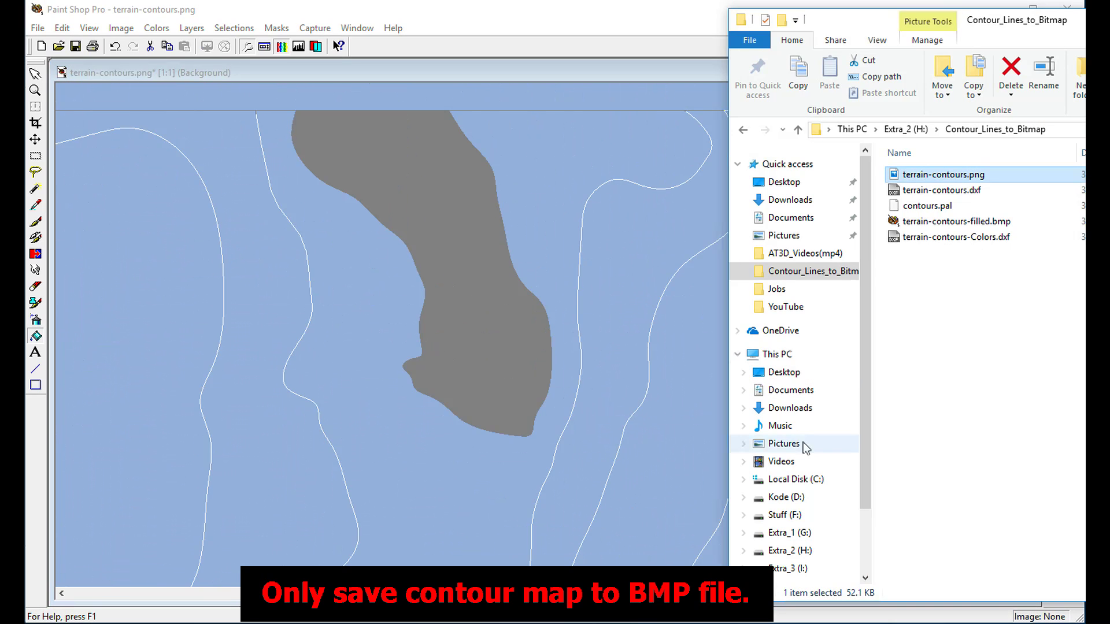
{"action": "left_click", "coordinate": [892, 224]}
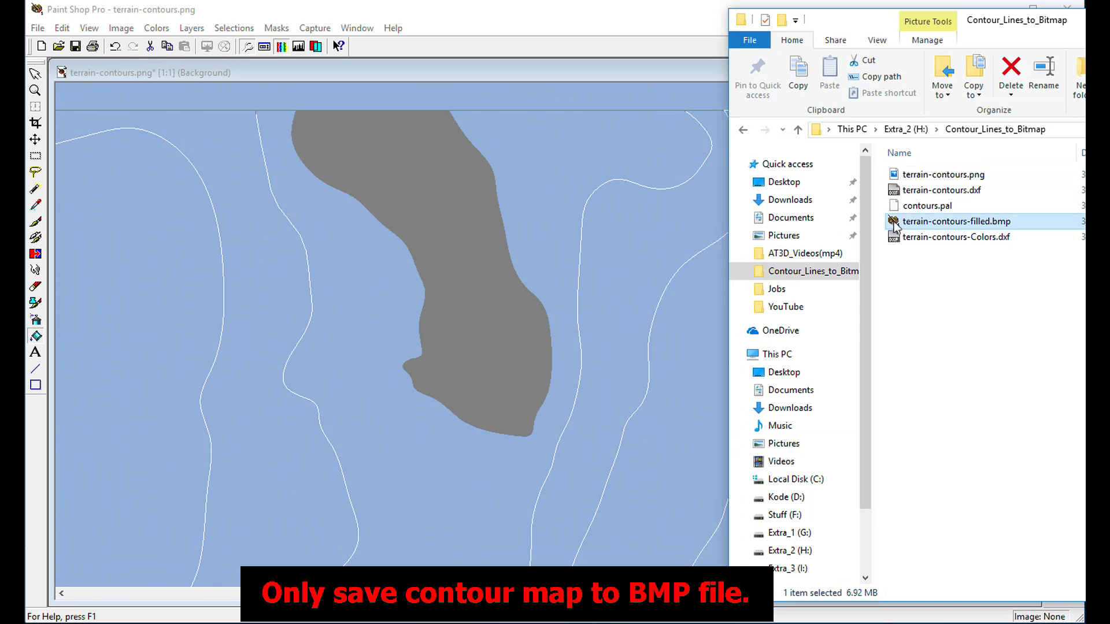
{"action": "mouse_move", "coordinate": [893, 224]}
{"action": "left_mouse_down"}
{"action": "mouse_move", "coordinate": [446, 258]}
{"action": "mouse_move", "coordinate": [293, 198]}
{"action": "mouse_move", "coordinate": [292, 185]}
{"action": "left_mouse_up"}
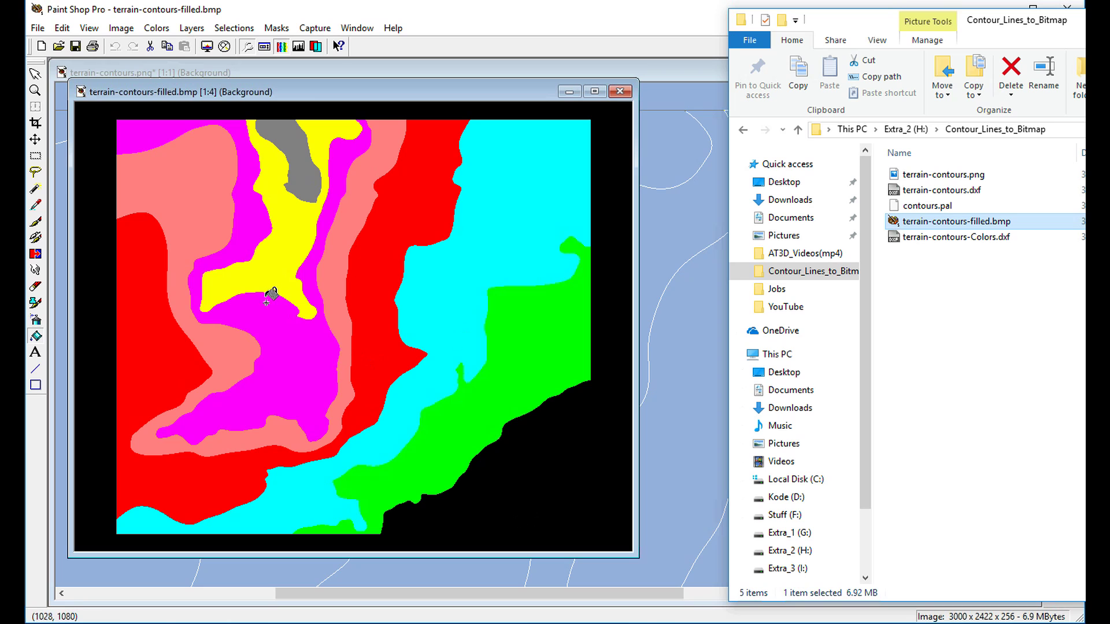
{"action": "left_click", "coordinate": [571, 12]}
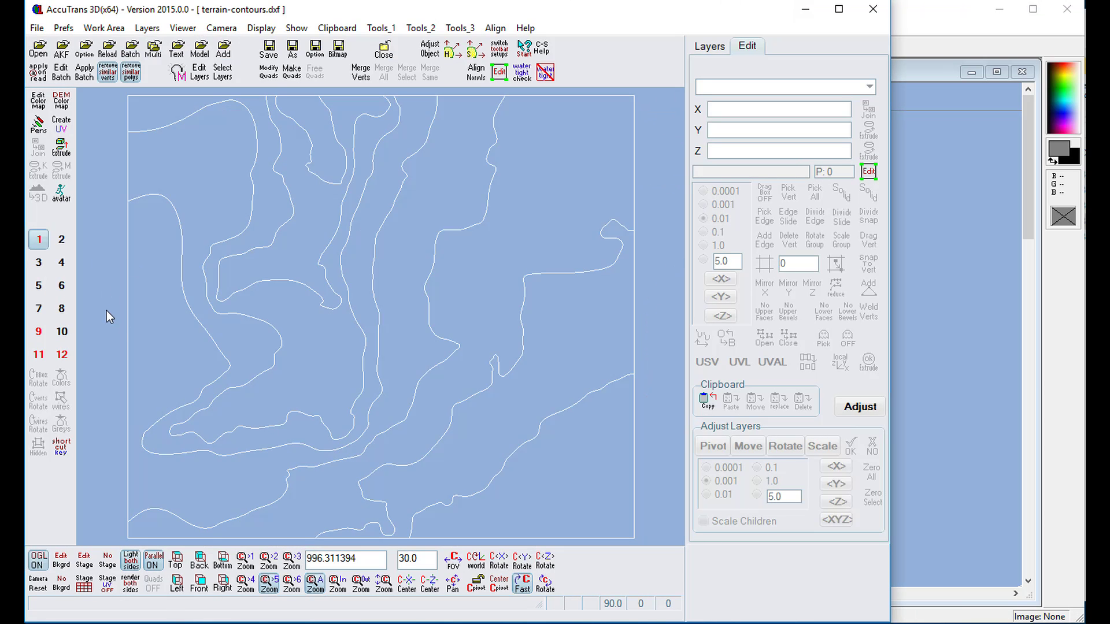
Step: Start a Bitmap to DEM import from the File > Open DEM As menu
{"action": "left_click", "coordinate": [40, 30]}
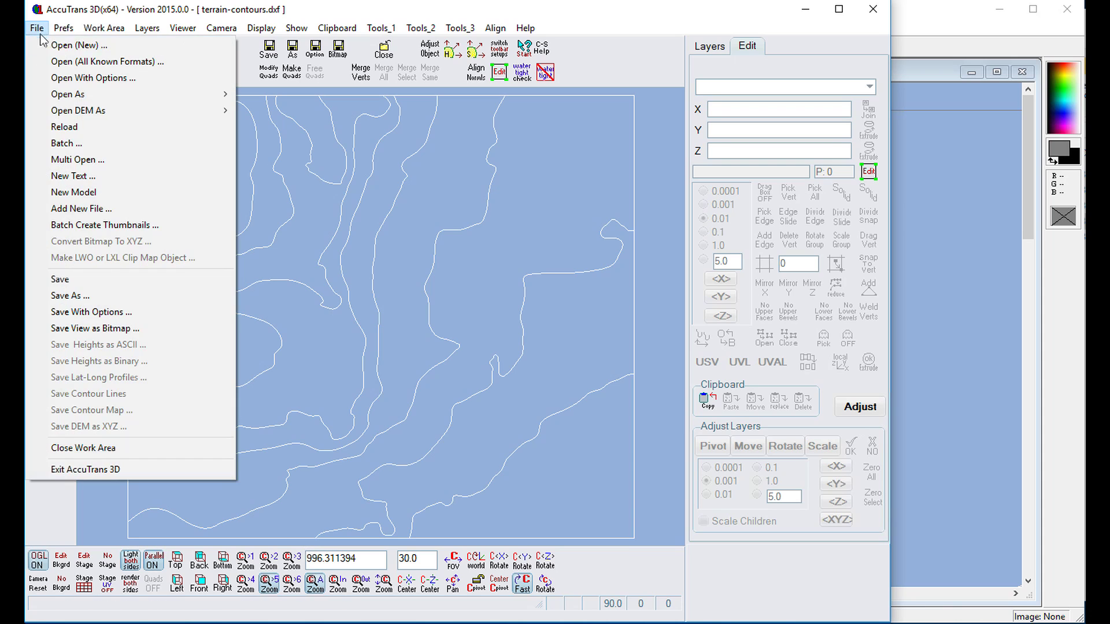
{"action": "mouse_move", "coordinate": [67, 102]}
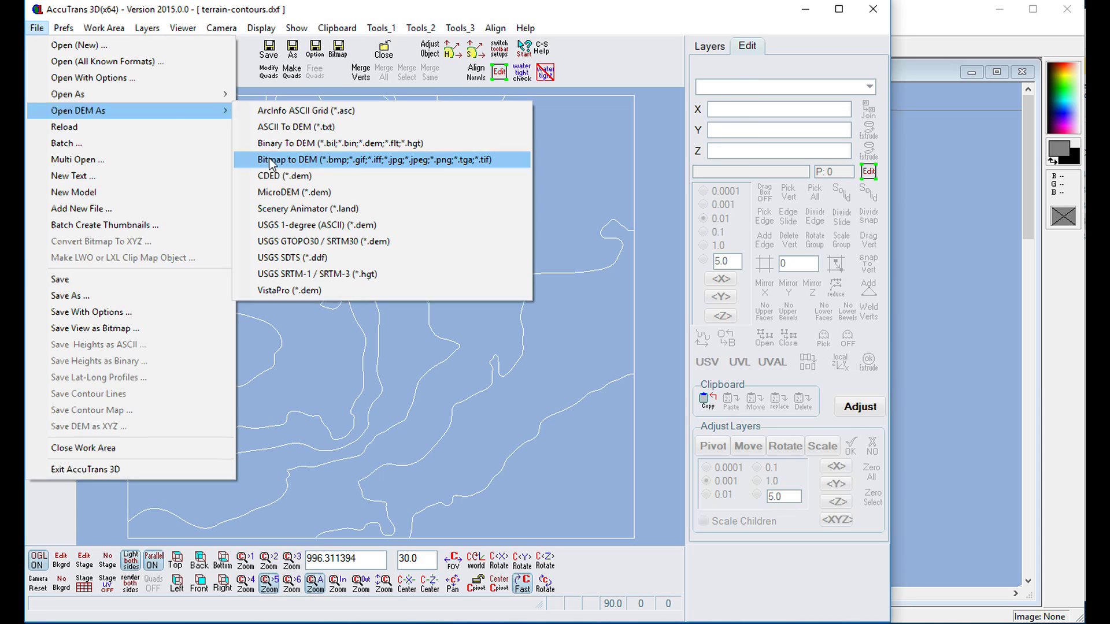
{"action": "left_click", "coordinate": [269, 164]}
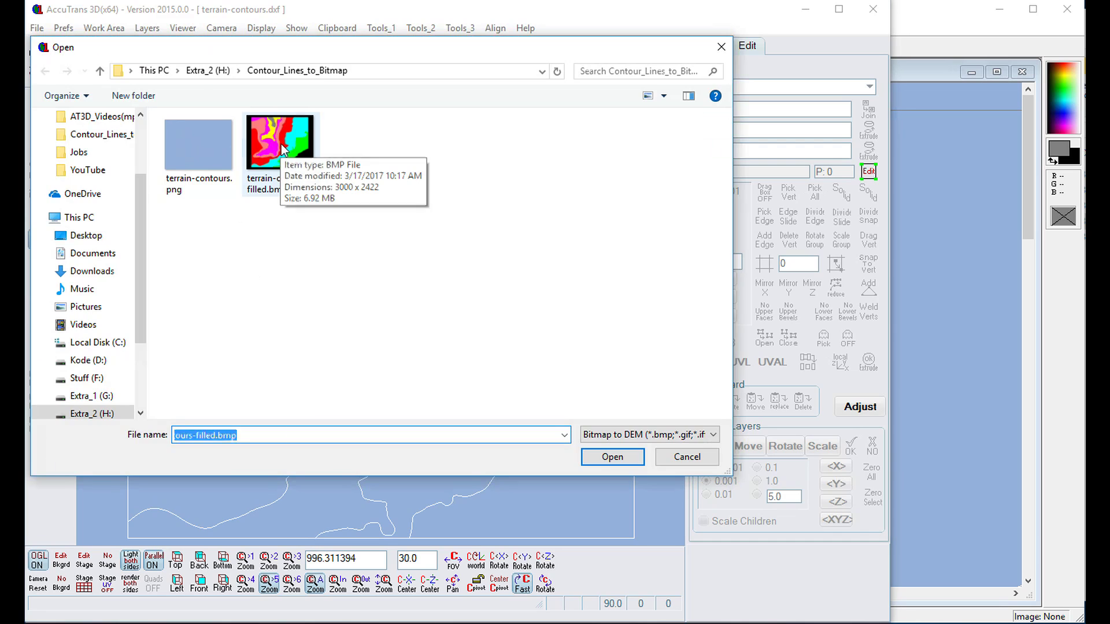
Step: Convert terrain-contours-filled.bmp into a DEM with X and Y spacing of 1
{"action": "double_click", "coordinate": [283, 149]}
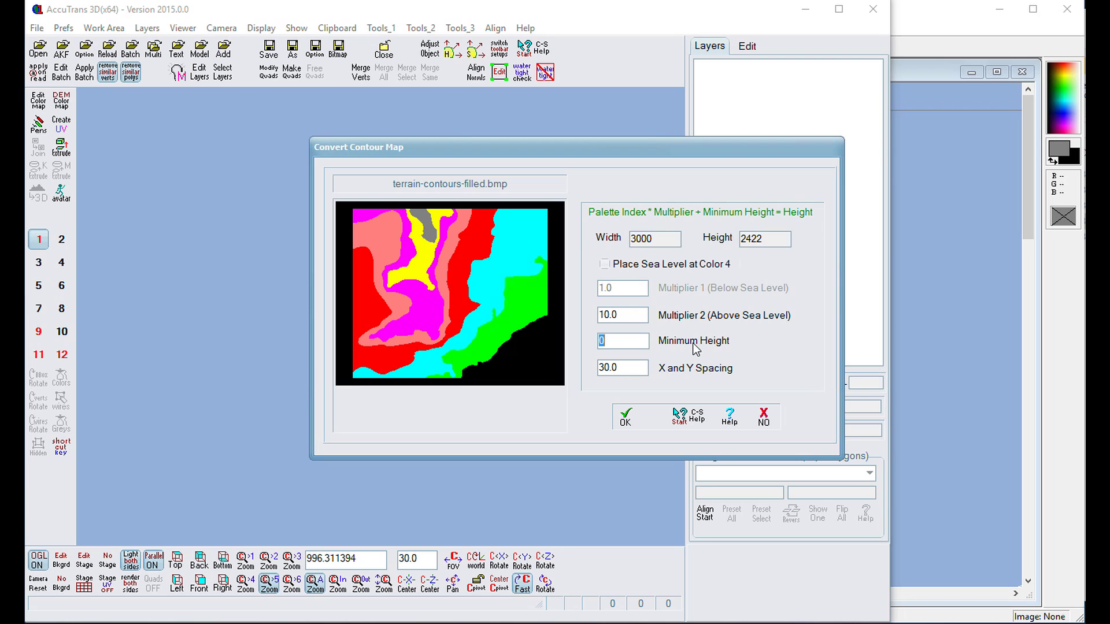
{"action": "left_click_drag", "start_coordinate": [632, 370], "coordinate": [591, 367]}
{"action": "type", "text": "1"}
{"action": "left_click", "coordinate": [625, 418]}
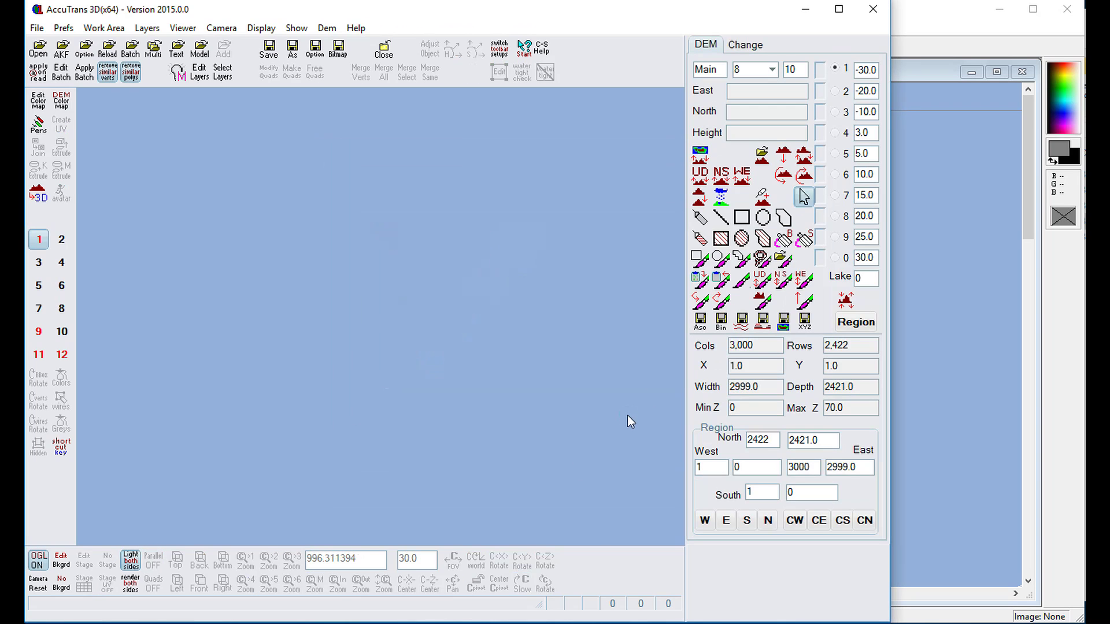
Step: Rotate the terrain and confirm its size and 1.0 scale factor on the Change tab
{"action": "left_click_drag", "start_coordinate": [444, 294], "coordinate": [366, 314]}
{"action": "scroll", "coordinate": [371, 320], "scroll_direction": "up", "scroll_amount": 3}
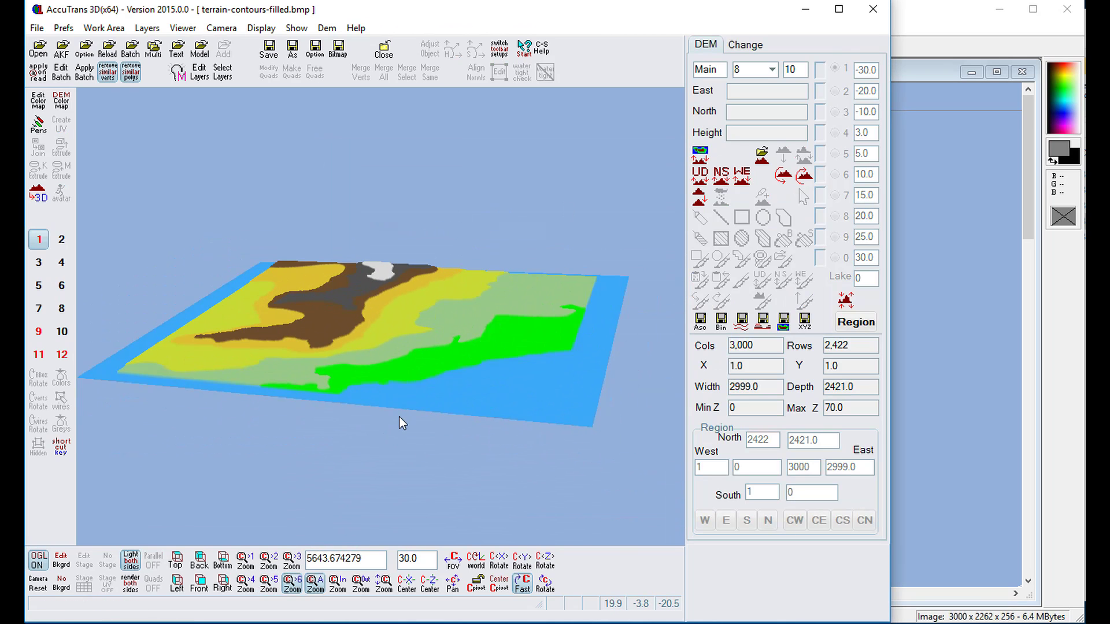
{"action": "scroll", "coordinate": [399, 413], "scroll_direction": "up", "scroll_amount": 5}
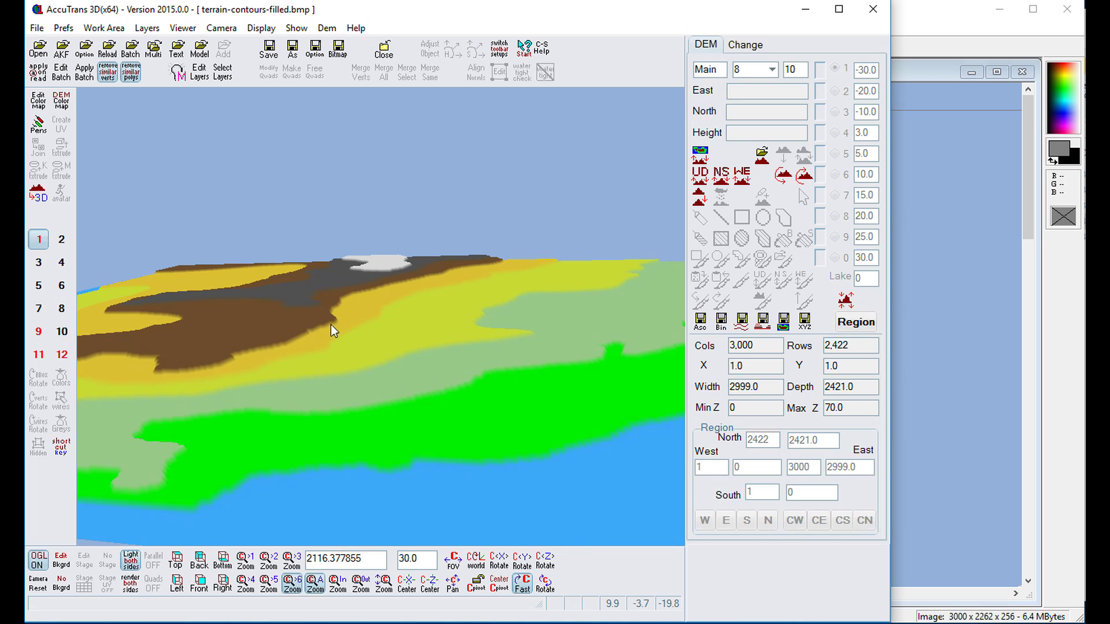
{"action": "left_click", "coordinate": [741, 47]}
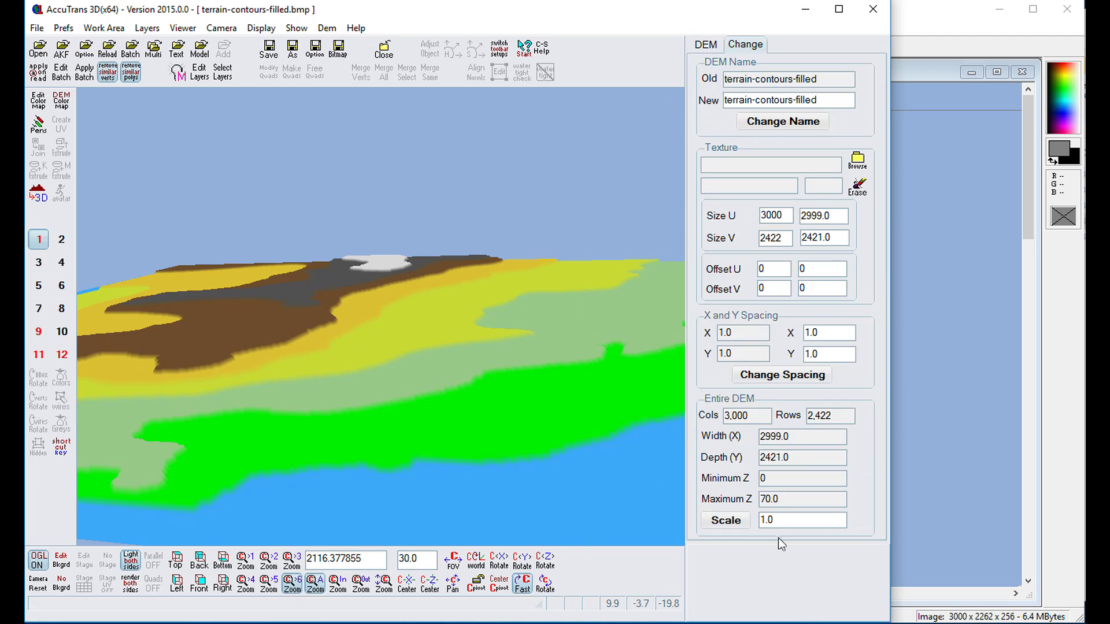
{"action": "left_click", "coordinate": [762, 523]}
{"action": "left_click", "coordinate": [726, 521]}
{"action": "scroll", "coordinate": [333, 341], "scroll_direction": "down", "scroll_amount": 5}
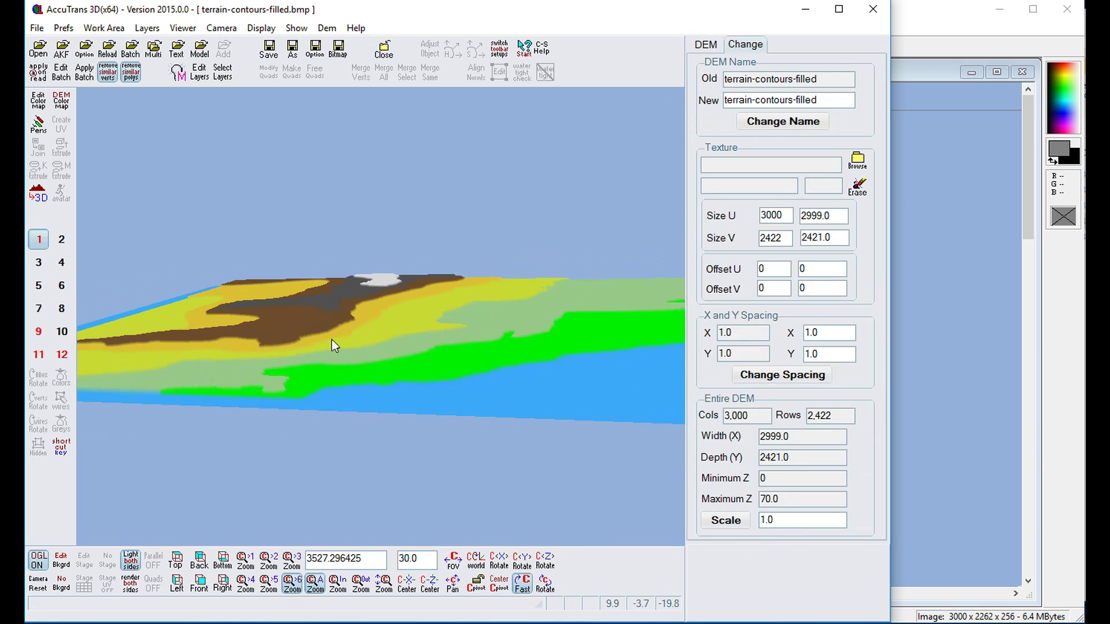
Step: Tilt the terrain toward top-down with auto-rotate on, then return to the DEM tab
{"action": "left_click_drag", "start_coordinate": [479, 393], "coordinate": [380, 328]}
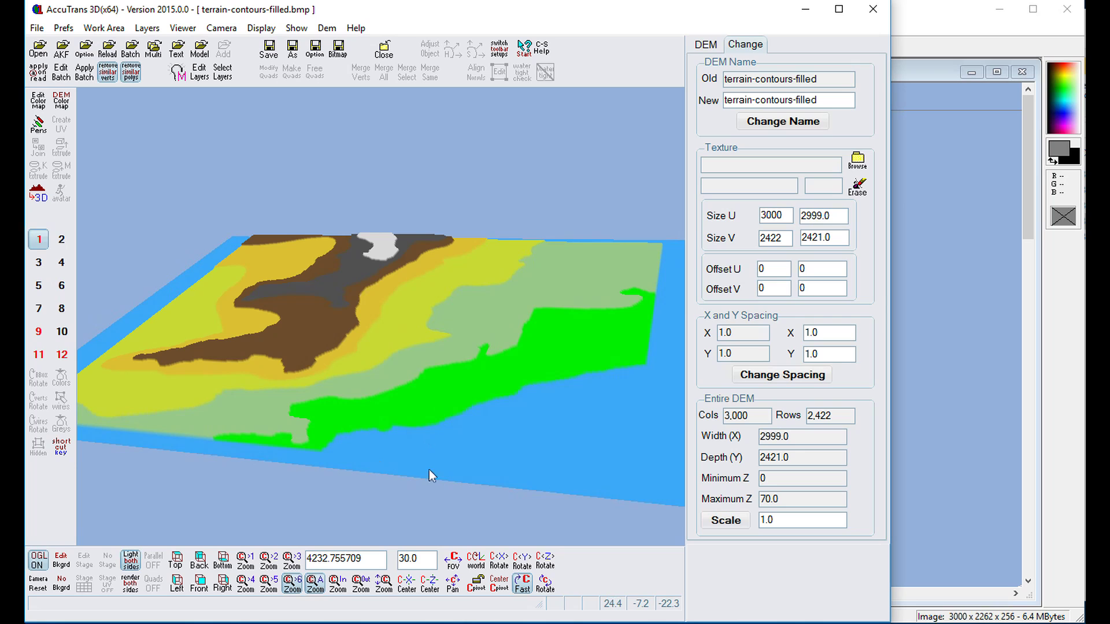
{"action": "left_click", "coordinate": [543, 584]}
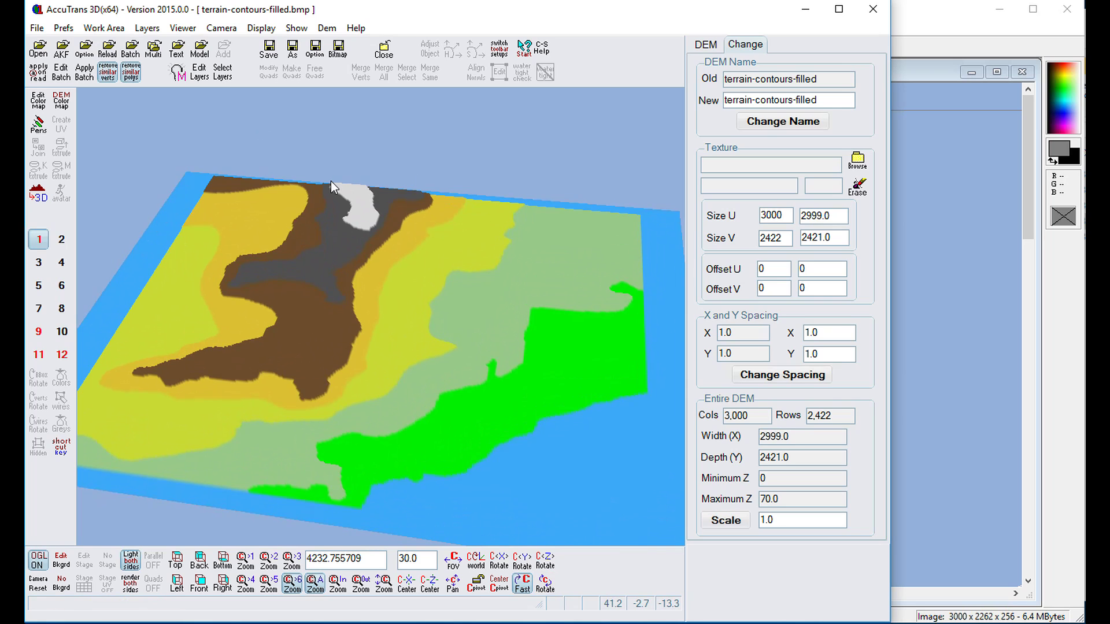
{"action": "left_click_drag", "start_coordinate": [317, 172], "coordinate": [331, 271]}
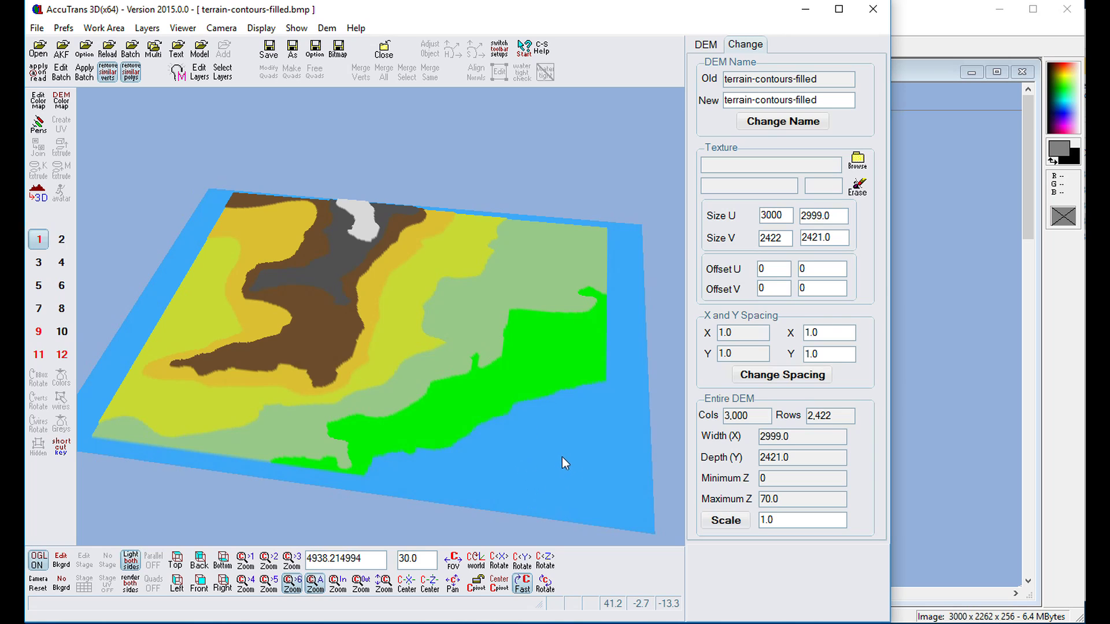
{"action": "left_click", "coordinate": [703, 45]}
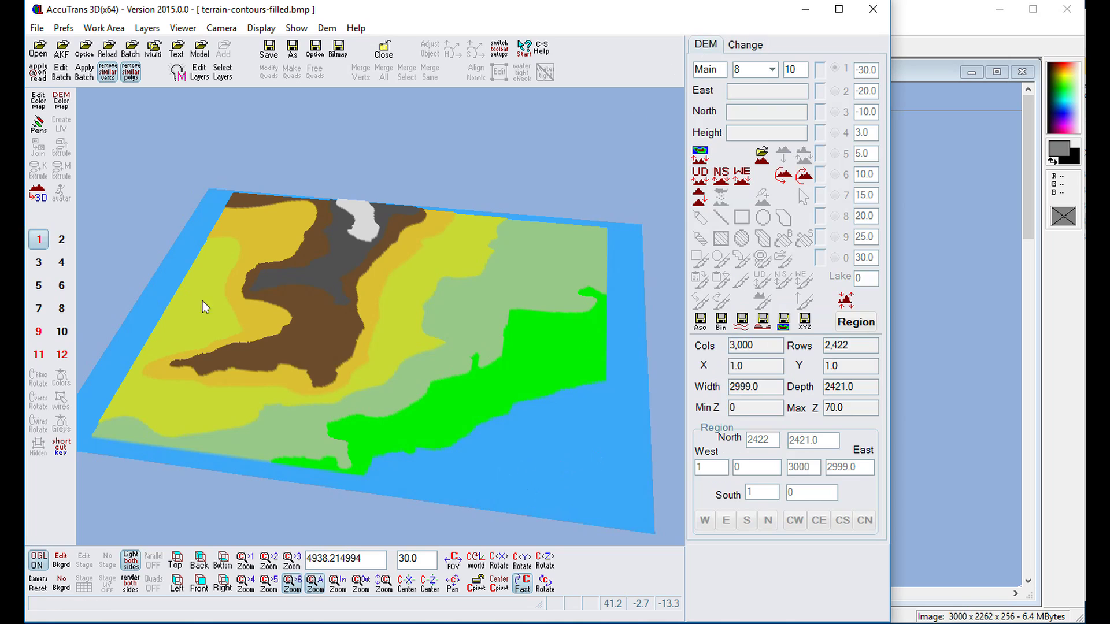
Step: Build the 3D mesh at vertex interval 4 after comparing mesh sizes at 1 and 2
{"action": "key", "text": "3"}
{"action": "key", "text": "3"}
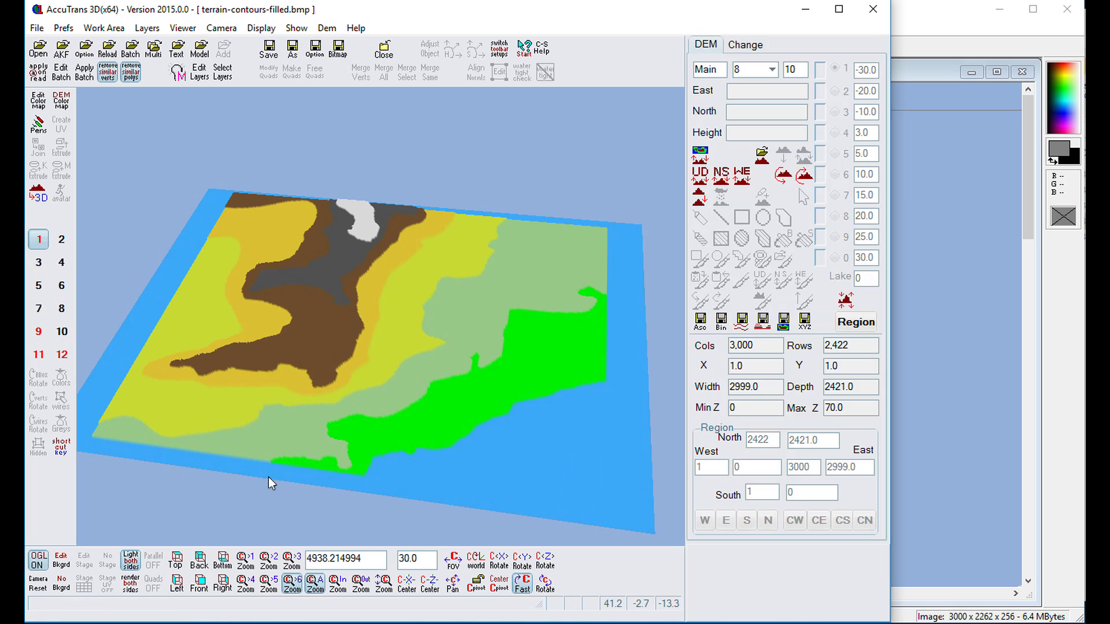
{"action": "left_click", "coordinate": [38, 197]}
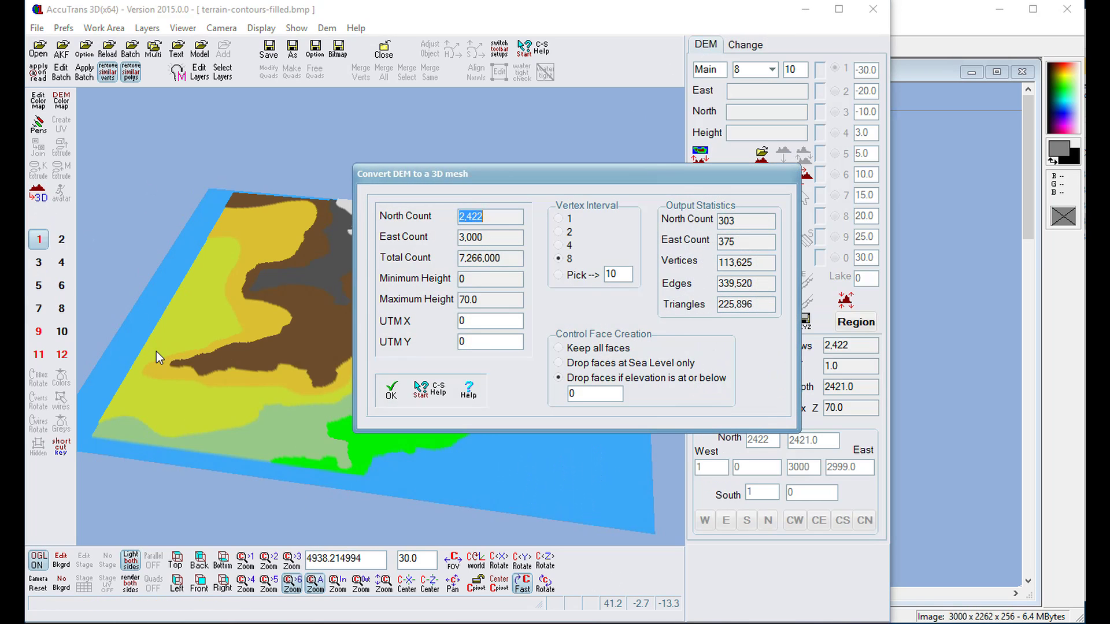
{"action": "left_click", "coordinate": [558, 245]}
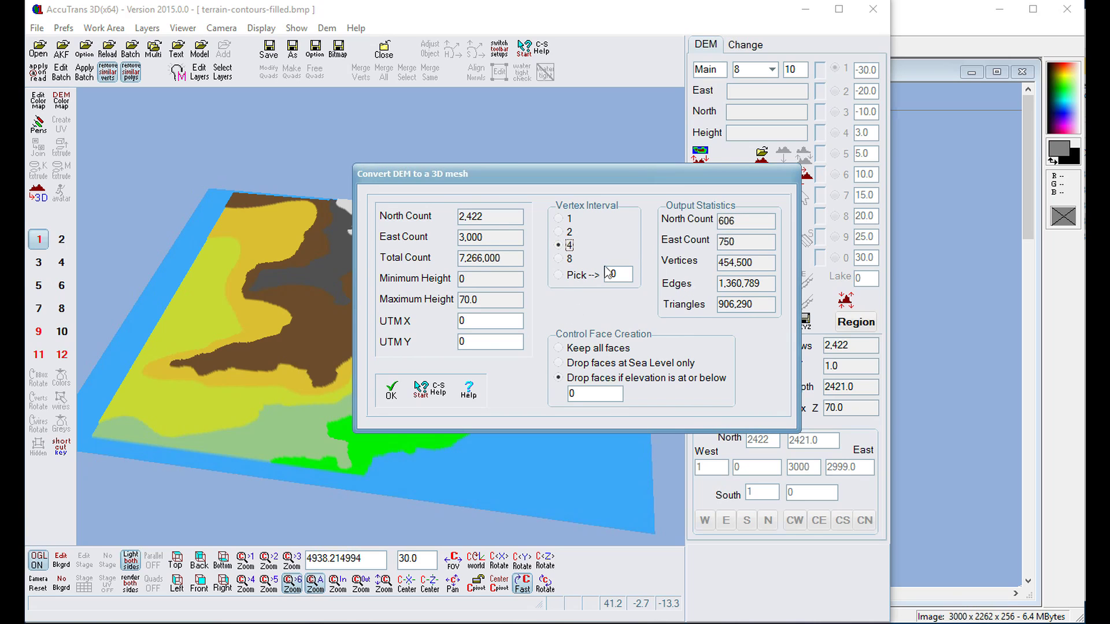
{"action": "left_click", "coordinate": [564, 220]}
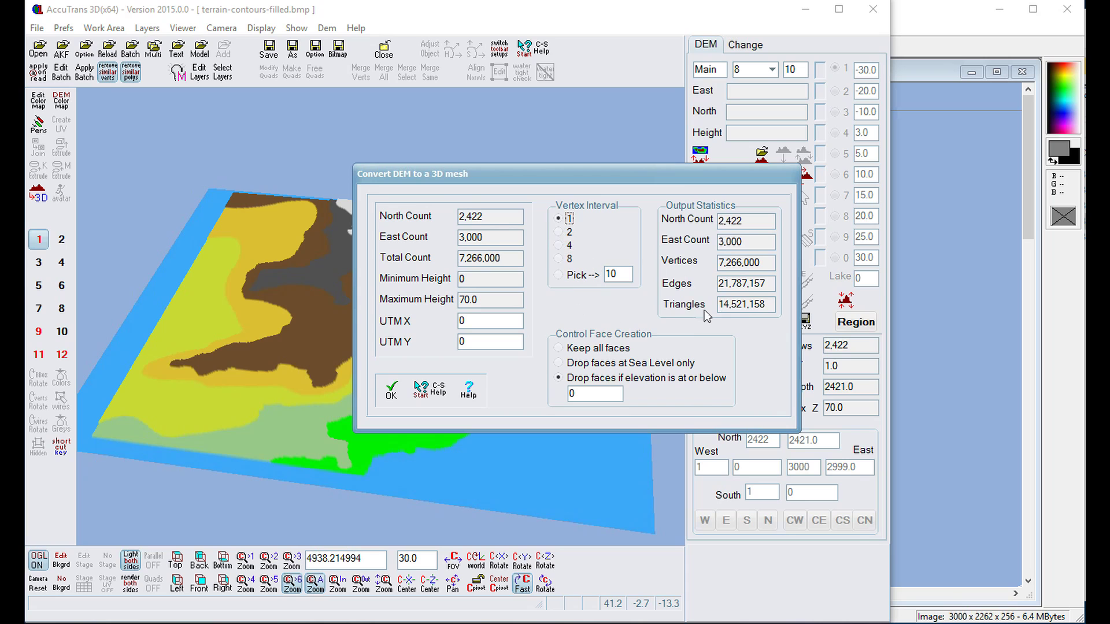
{"action": "left_click", "coordinate": [560, 232]}
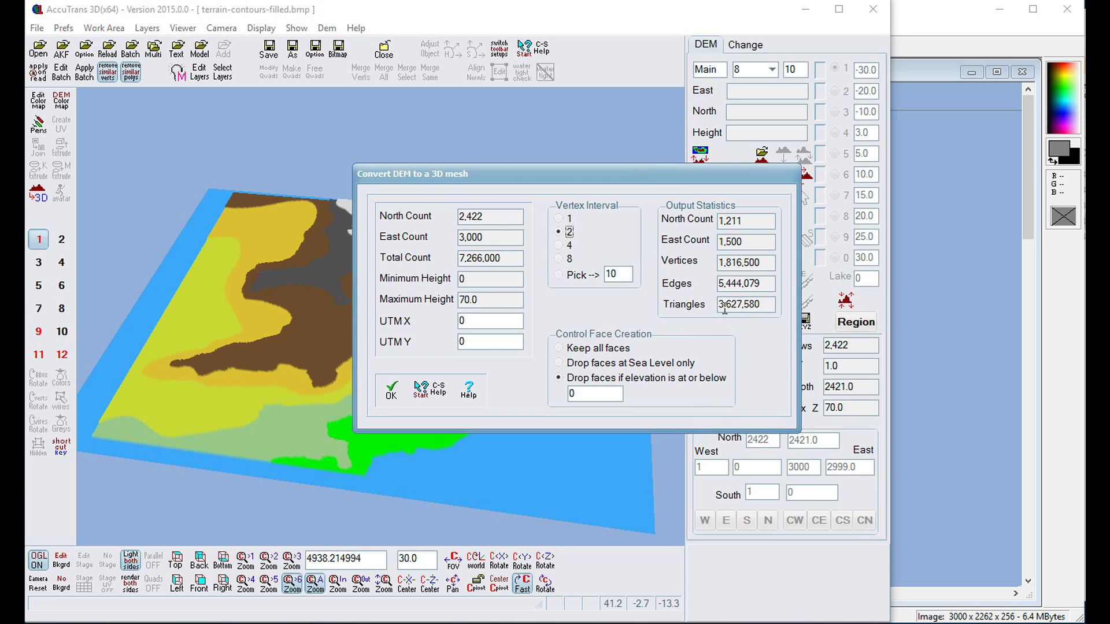
{"action": "left_click", "coordinate": [561, 246]}
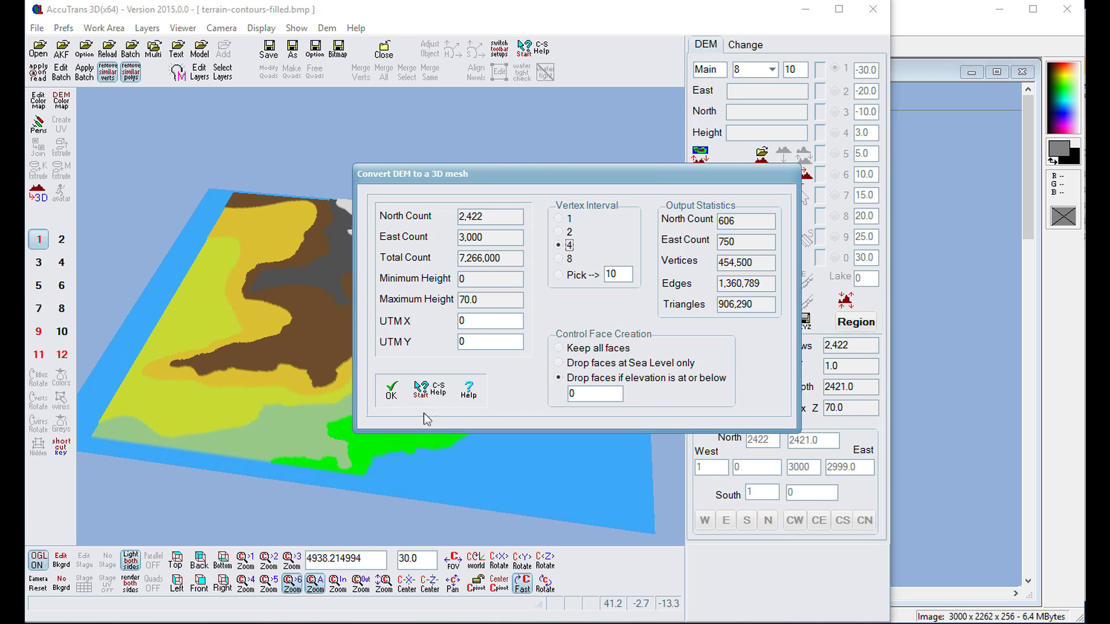
{"action": "left_click", "coordinate": [391, 390]}
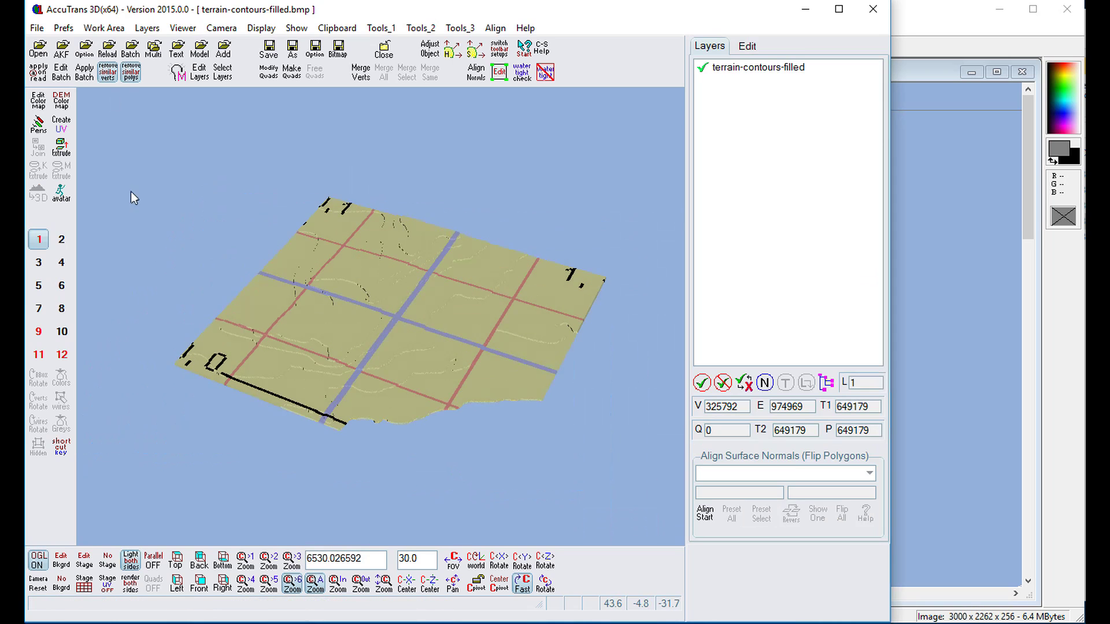
Step: Create UVs with a black mask and apply terrain-contours-filled.bmp as the mesh texture
{"action": "left_click", "coordinate": [62, 128]}
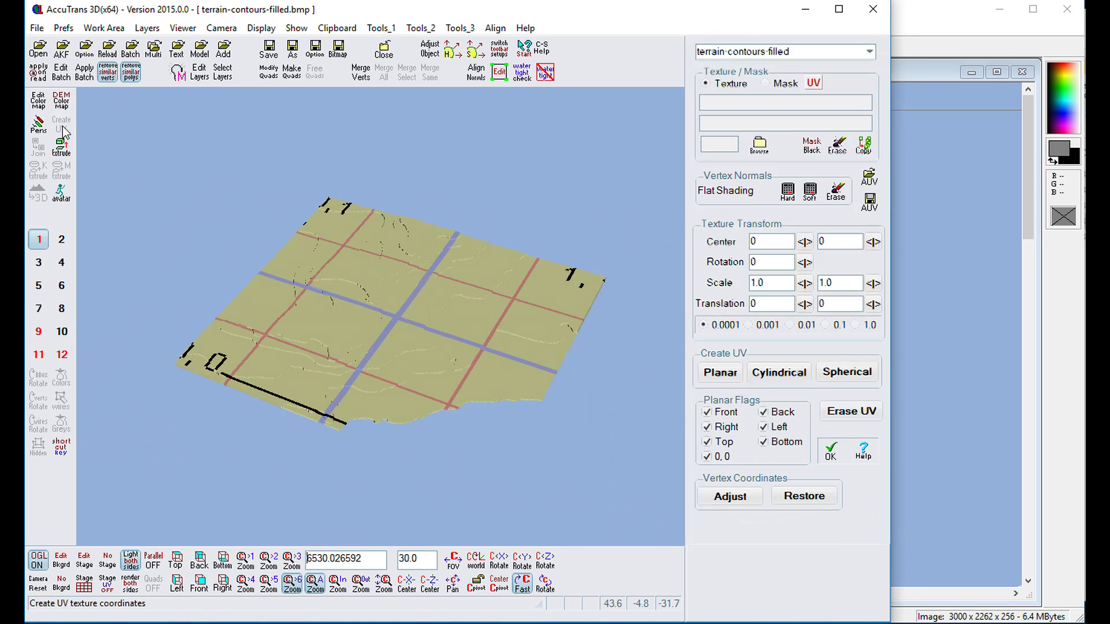
{"action": "left_click", "coordinate": [812, 149]}
{"action": "left_click", "coordinate": [759, 146]}
{"action": "double_click", "coordinate": [288, 160]}
Step: Rotate and zoom around the textured terrain to inspect its stepped terraces
{"action": "scroll", "coordinate": [413, 420], "scroll_direction": "up", "scroll_amount": 2}
{"action": "left_click", "coordinate": [545, 583]}
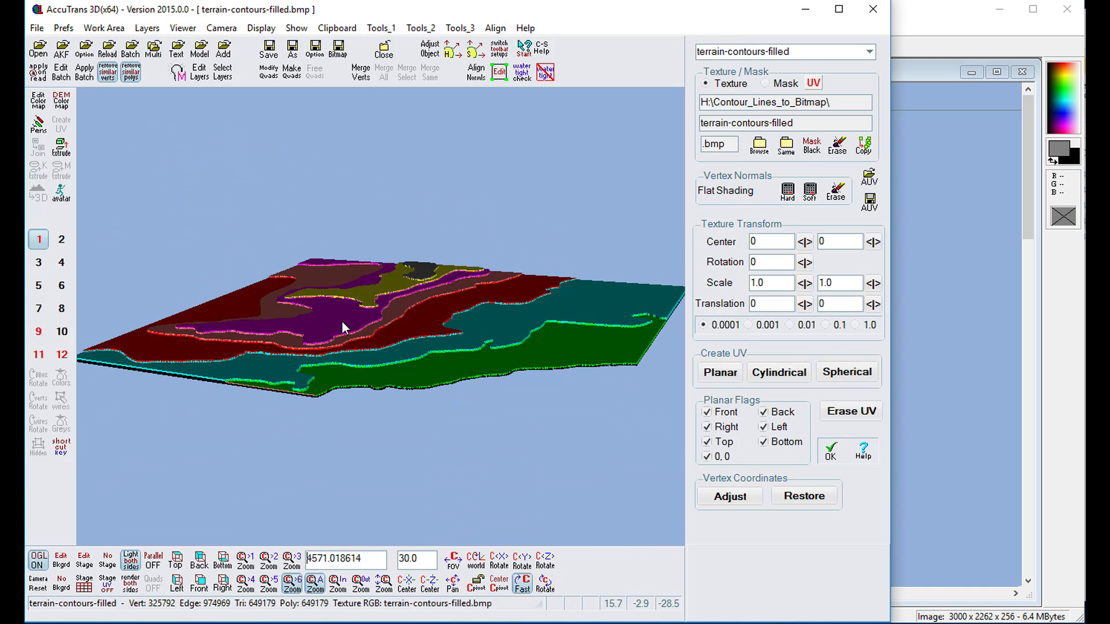
{"action": "left_click_drag", "start_coordinate": [343, 328], "coordinate": [386, 331]}
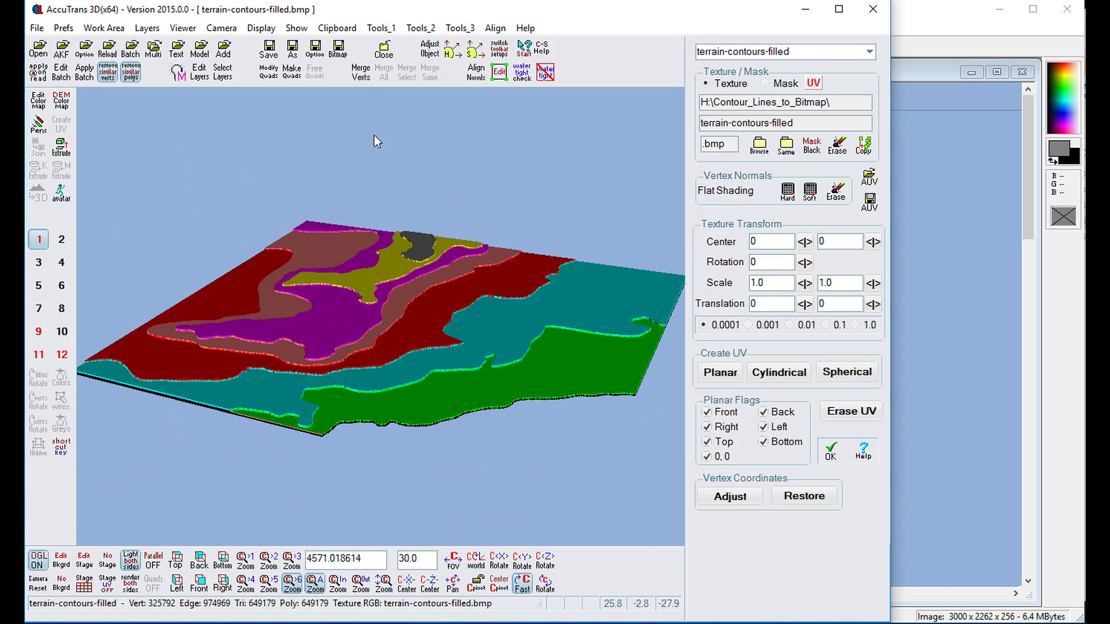
{"action": "scroll", "coordinate": [395, 264], "scroll_direction": "up", "scroll_amount": 3}
{"action": "left_click_drag", "start_coordinate": [488, 397], "coordinate": [325, 309]}
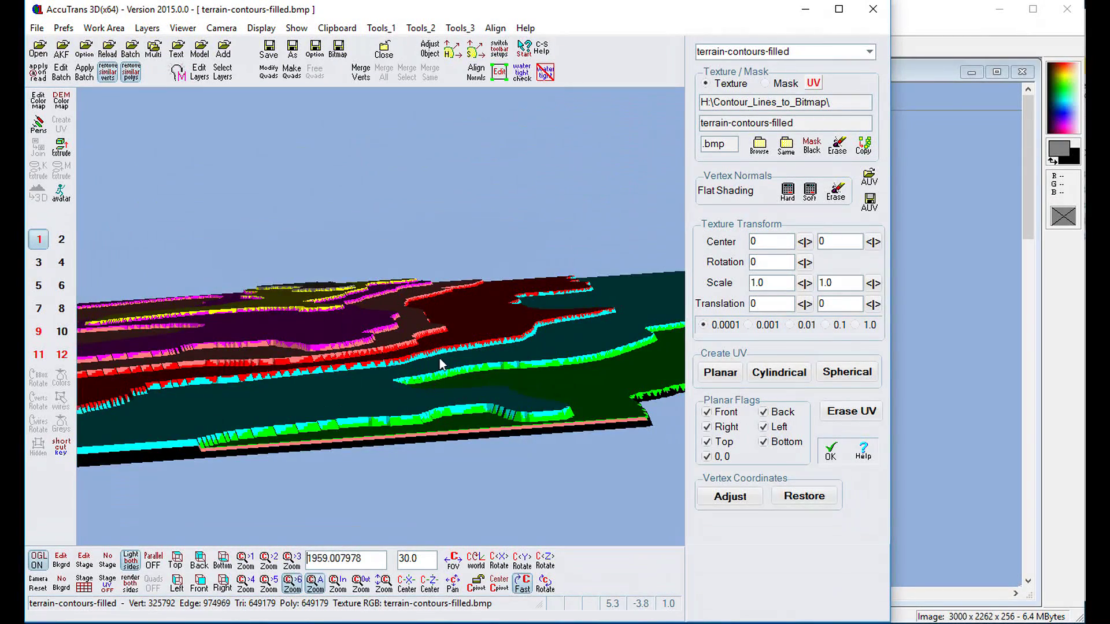
{"action": "left_click_drag", "start_coordinate": [443, 365], "coordinate": [370, 326]}
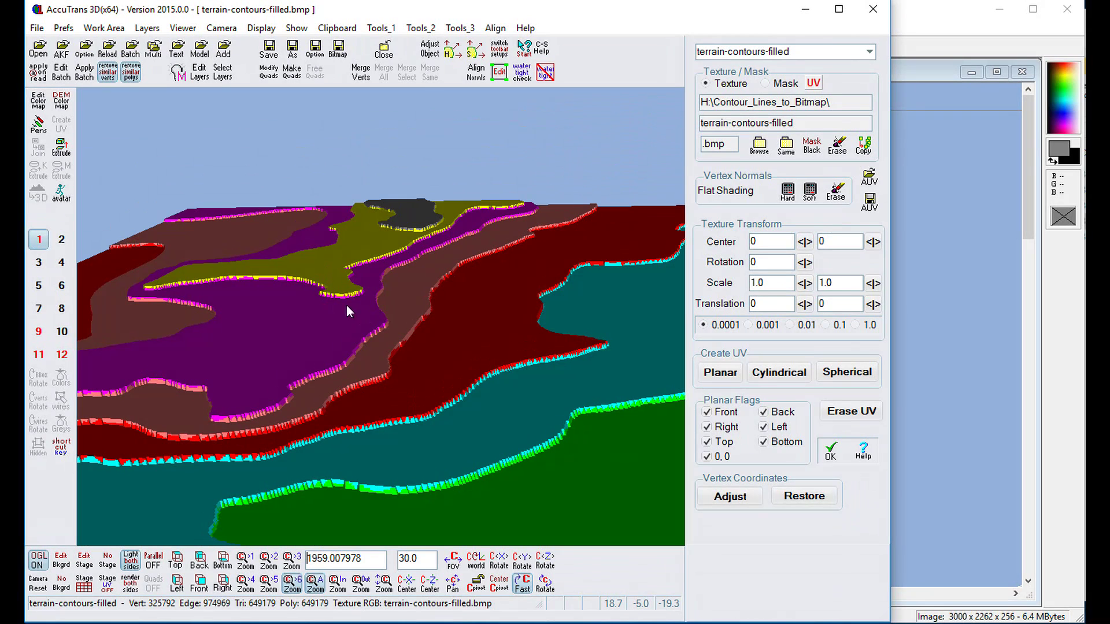
Step: Scale the mesh by 0.324914 on all axes so its 2556 width becomes 830.48
{"action": "left_click", "coordinate": [430, 50]}
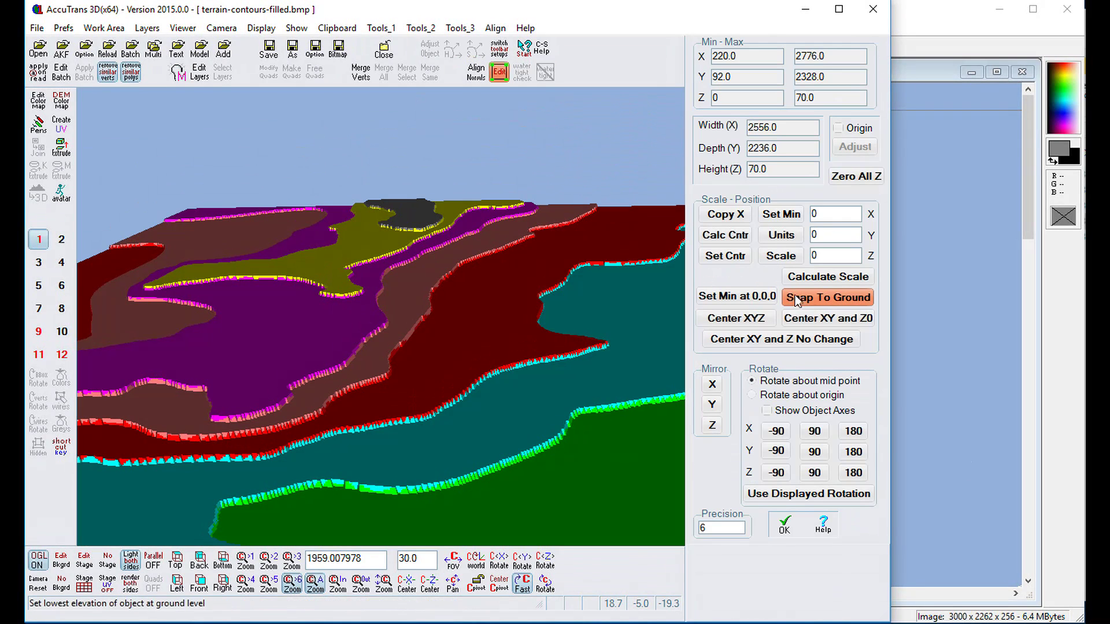
{"action": "left_click", "coordinate": [810, 279]}
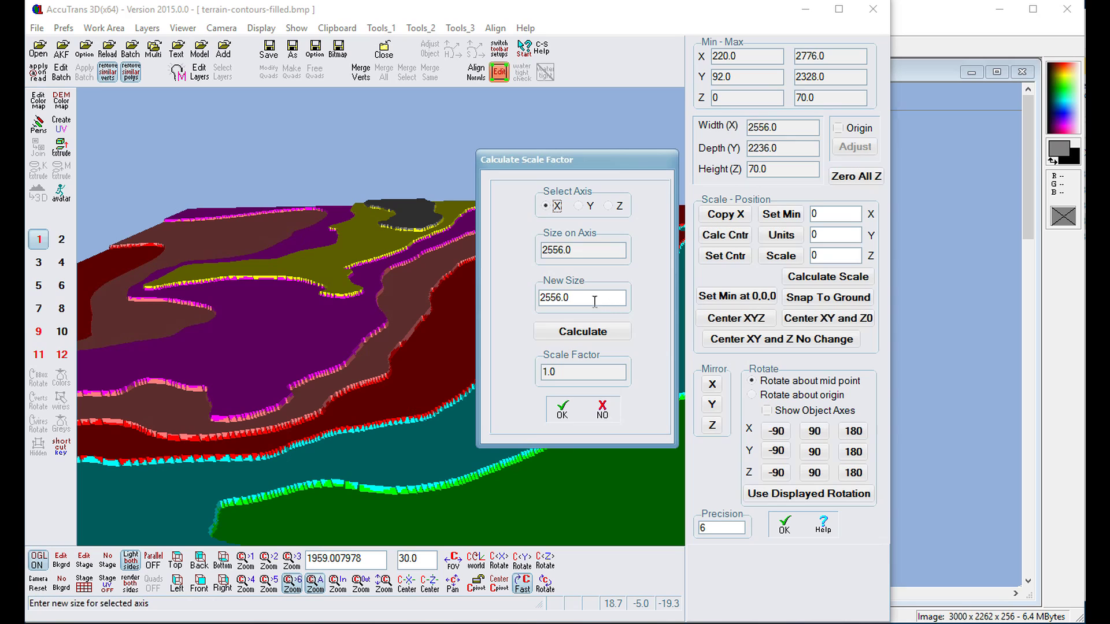
{"action": "left_click_drag", "start_coordinate": [594, 298], "coordinate": [509, 295]}
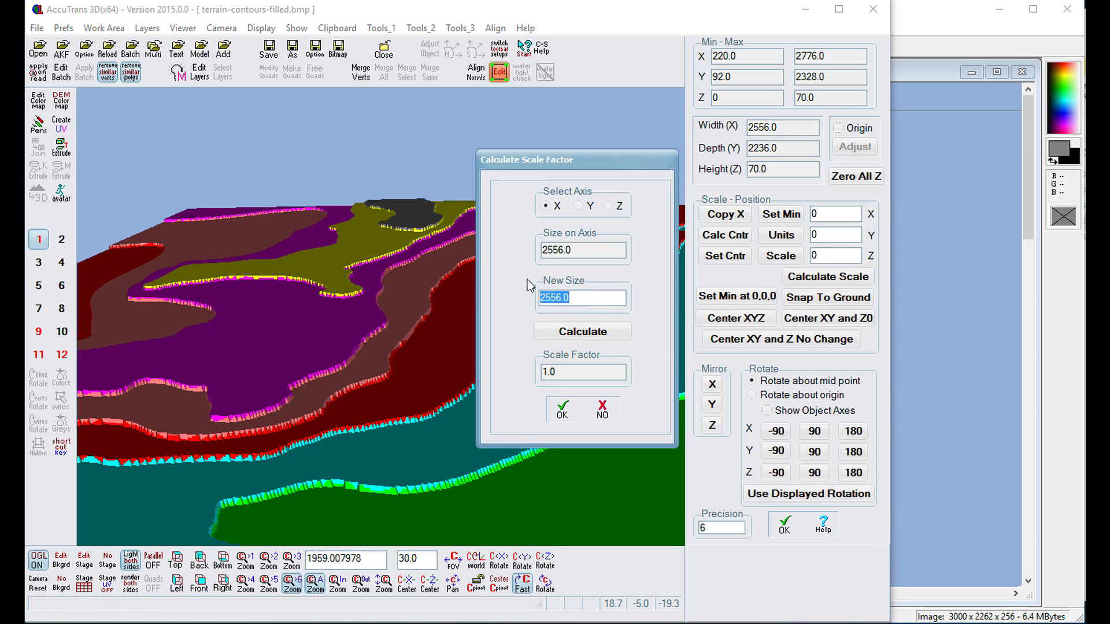
{"action": "type", "text": "830.48"}
{"action": "left_click", "coordinate": [583, 334]}
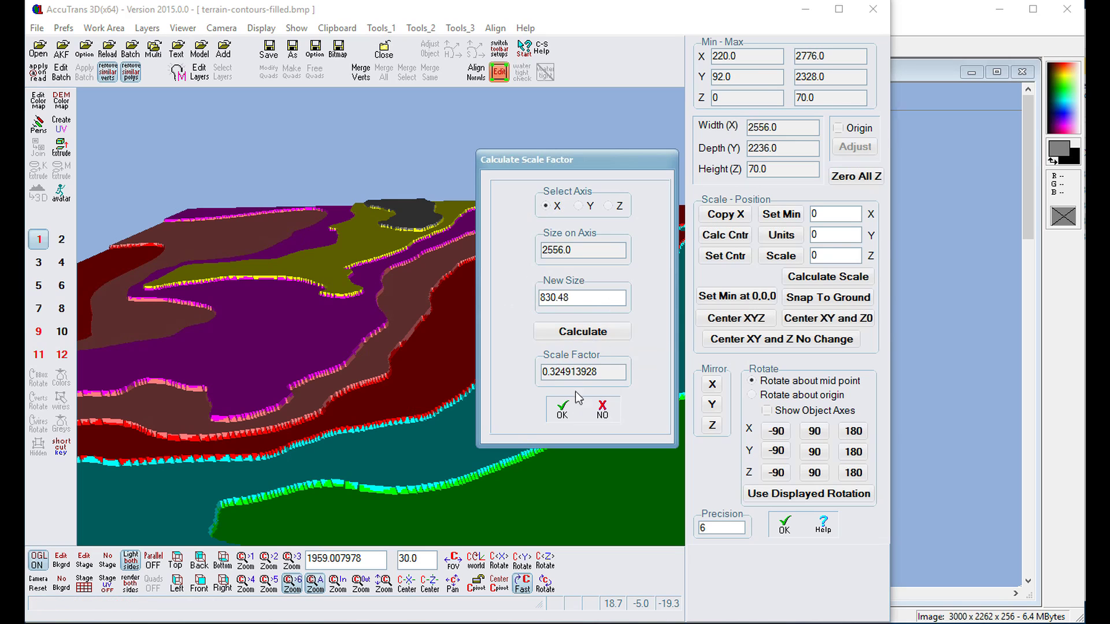
{"action": "left_click", "coordinate": [561, 409]}
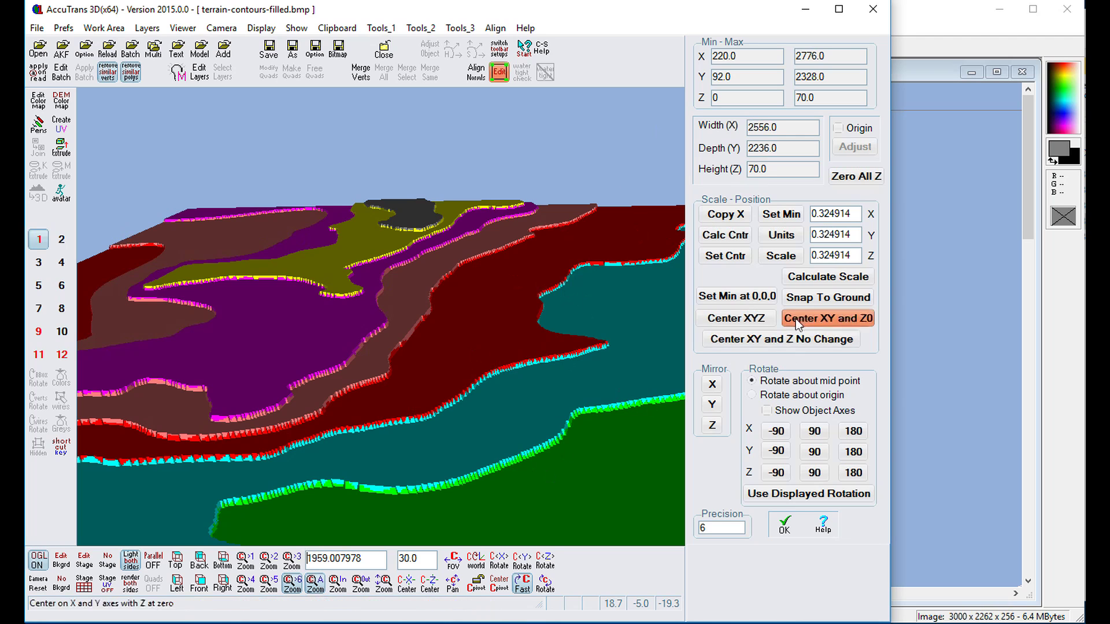
Step: Apply a Z scale of 1 so the terrain becomes 830.48 × 726.51 at height 70
{"action": "double_click", "coordinate": [831, 255]}
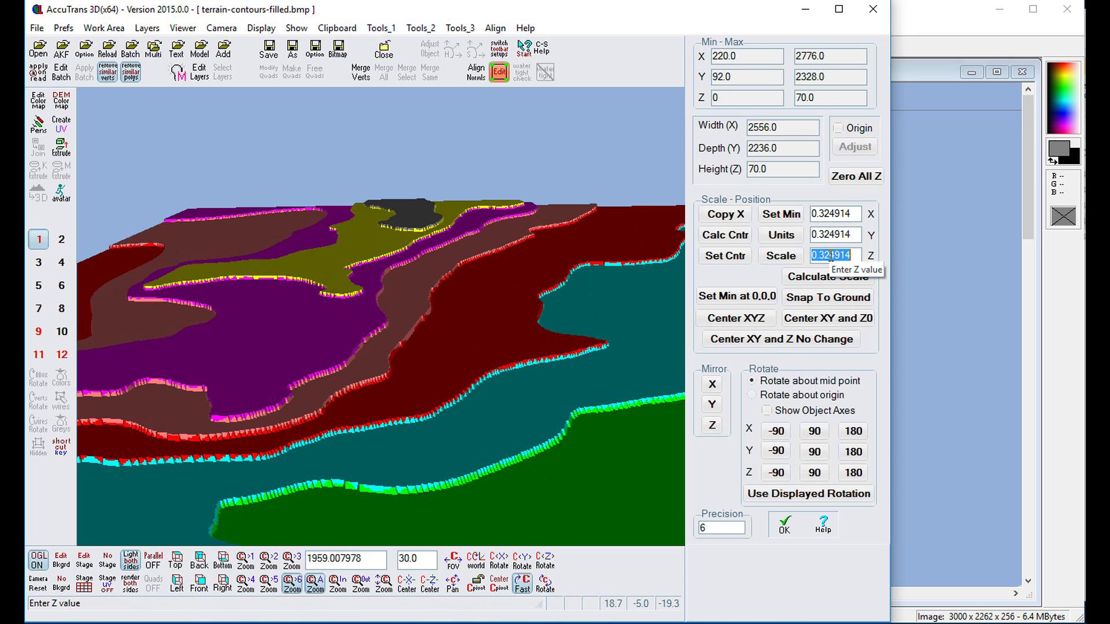
{"action": "type", "text": "1"}
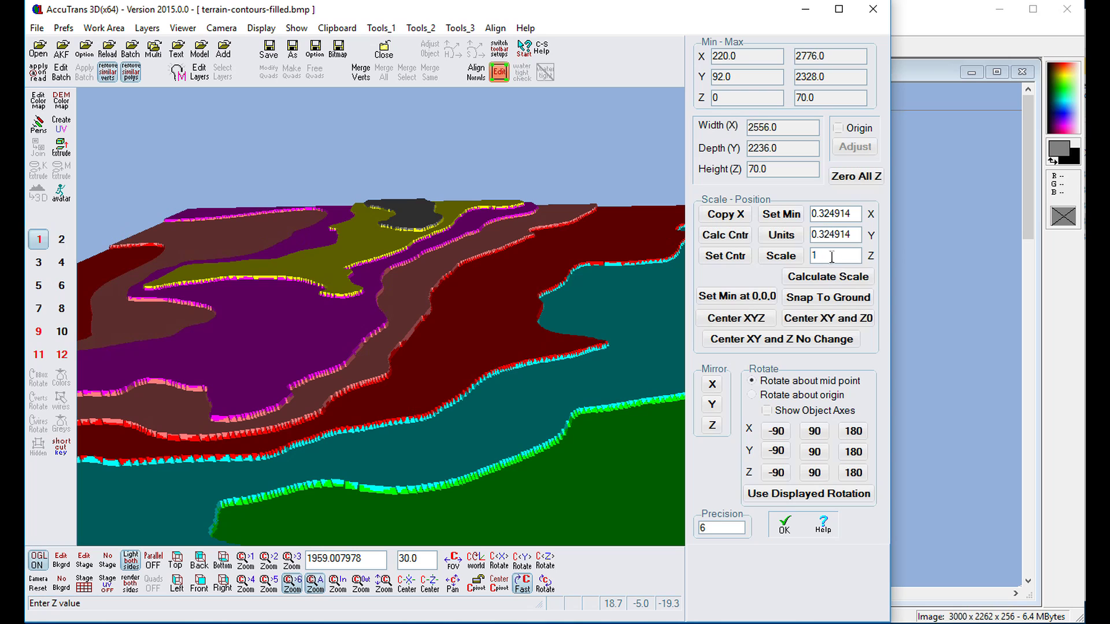
{"action": "left_click", "coordinate": [781, 256]}
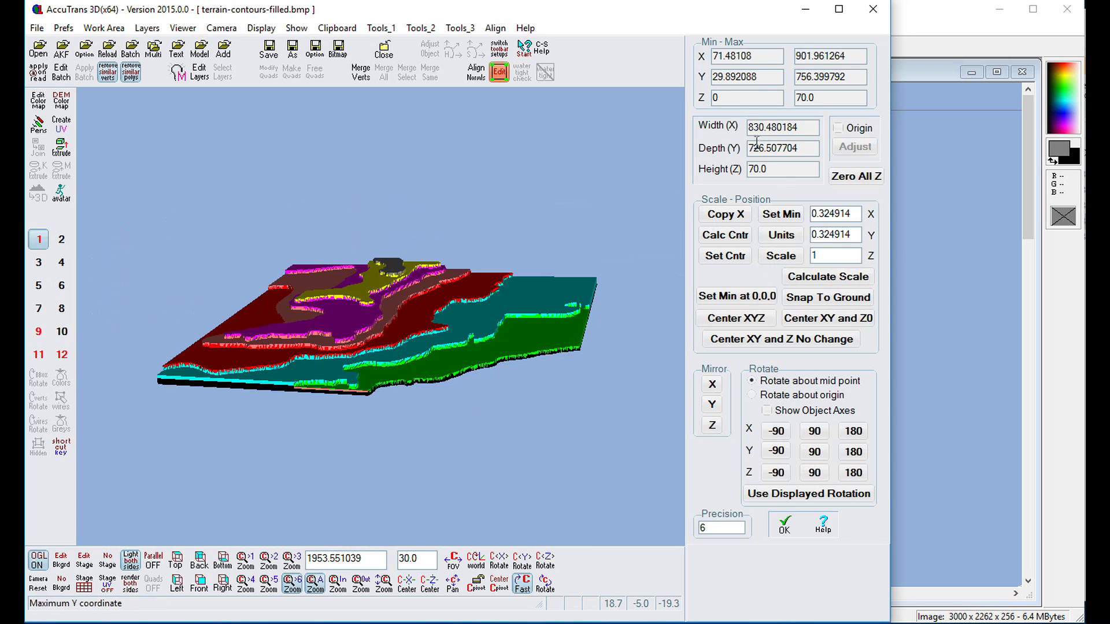
{"action": "left_click_drag", "start_coordinate": [538, 407], "coordinate": [288, 328]}
{"action": "left_click_drag", "start_coordinate": [372, 404], "coordinate": [426, 351]}
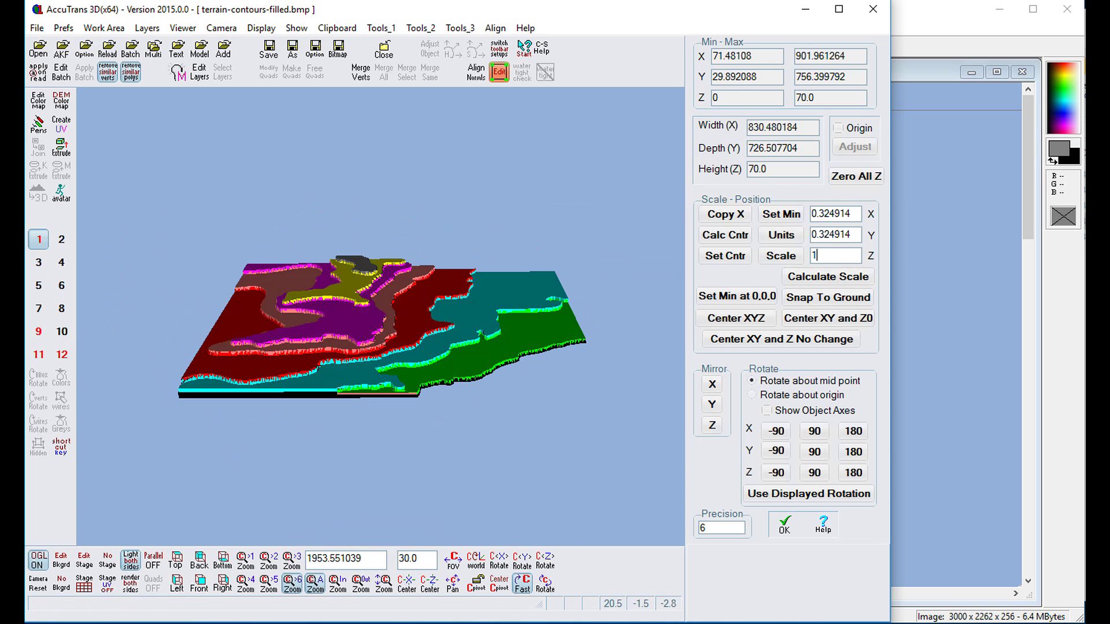
{"action": "left_click", "coordinate": [779, 525]}
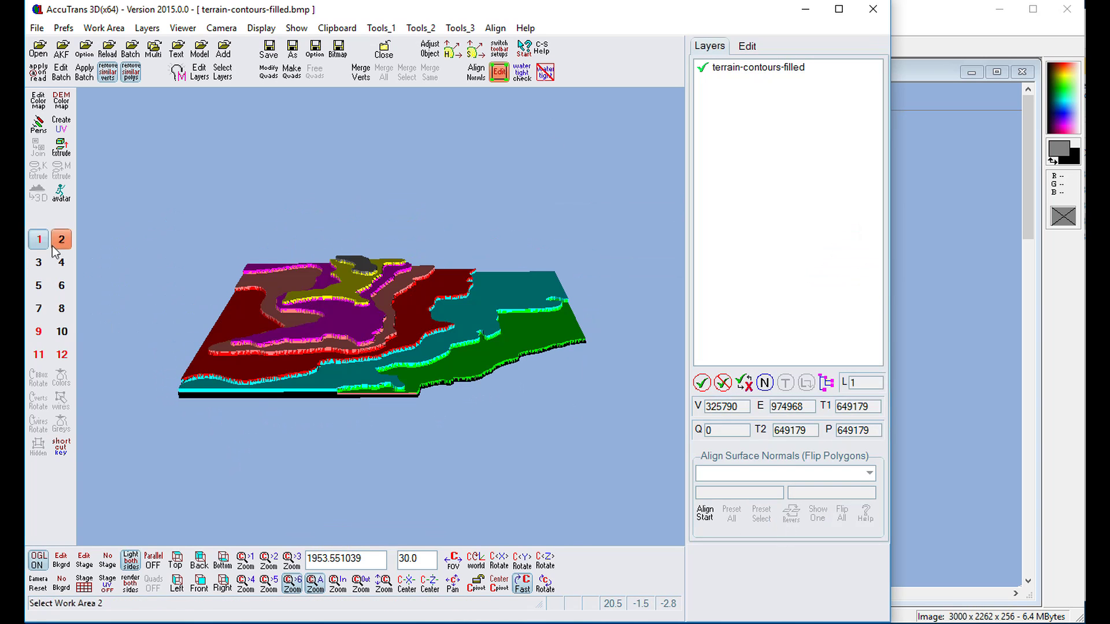
Step: Extrude the terrain surface with Thickness 1 and Flat Bottom, giving 651580 vertices and 1303156 triangles
{"action": "left_click", "coordinate": [60, 150]}
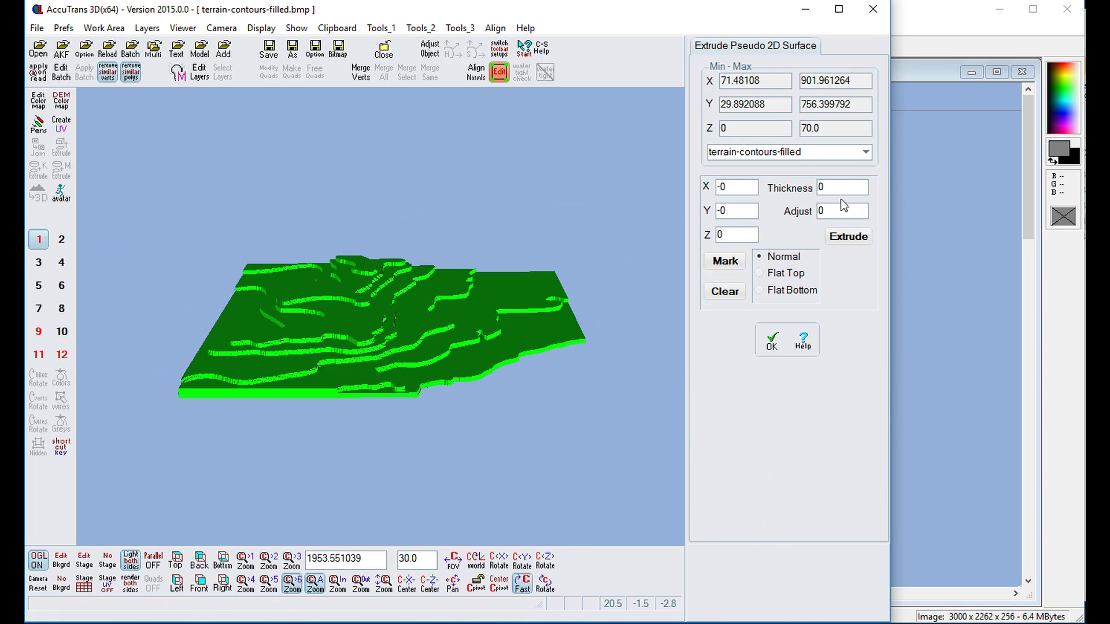
{"action": "double_click", "coordinate": [841, 188]}
{"action": "type", "text": "1"}
{"action": "left_click", "coordinate": [762, 290]}
{"action": "left_click", "coordinate": [836, 237]}
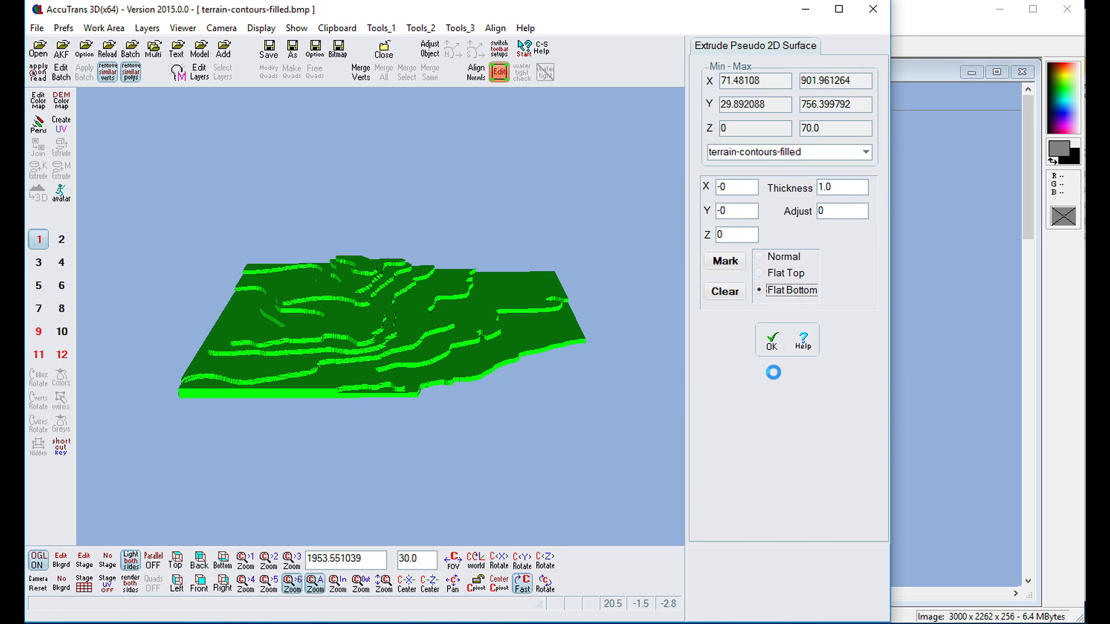
{"action": "left_click", "coordinate": [770, 343]}
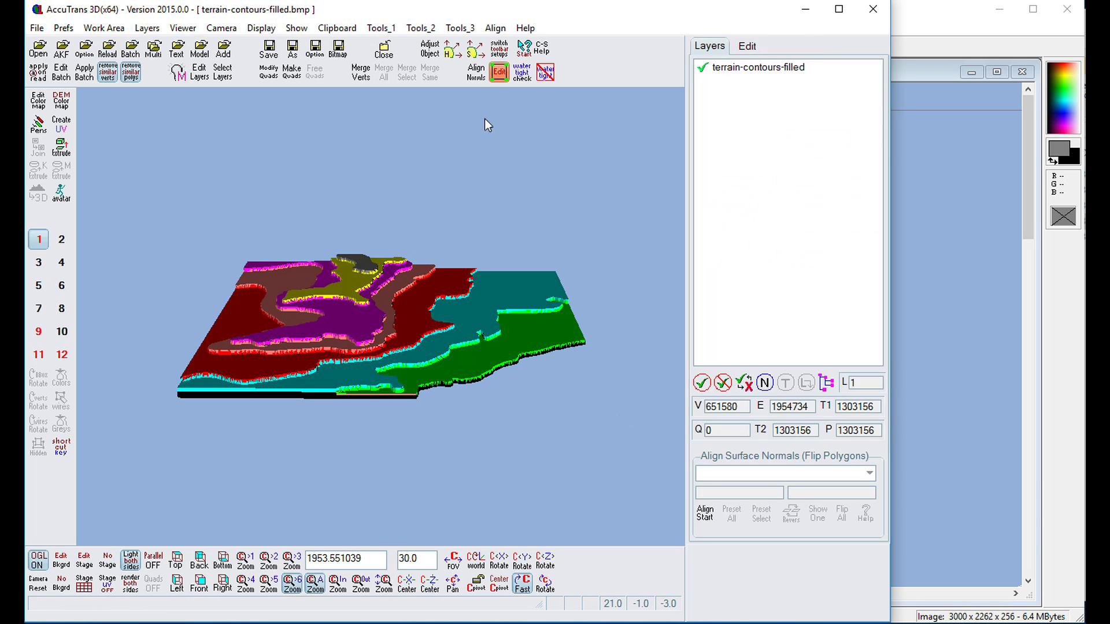
Step: Run the watertight check, confirm 'Meshes are watertight', and zoom in on the solid
{"action": "left_click", "coordinate": [526, 82]}
{"action": "left_click", "coordinate": [509, 126]}
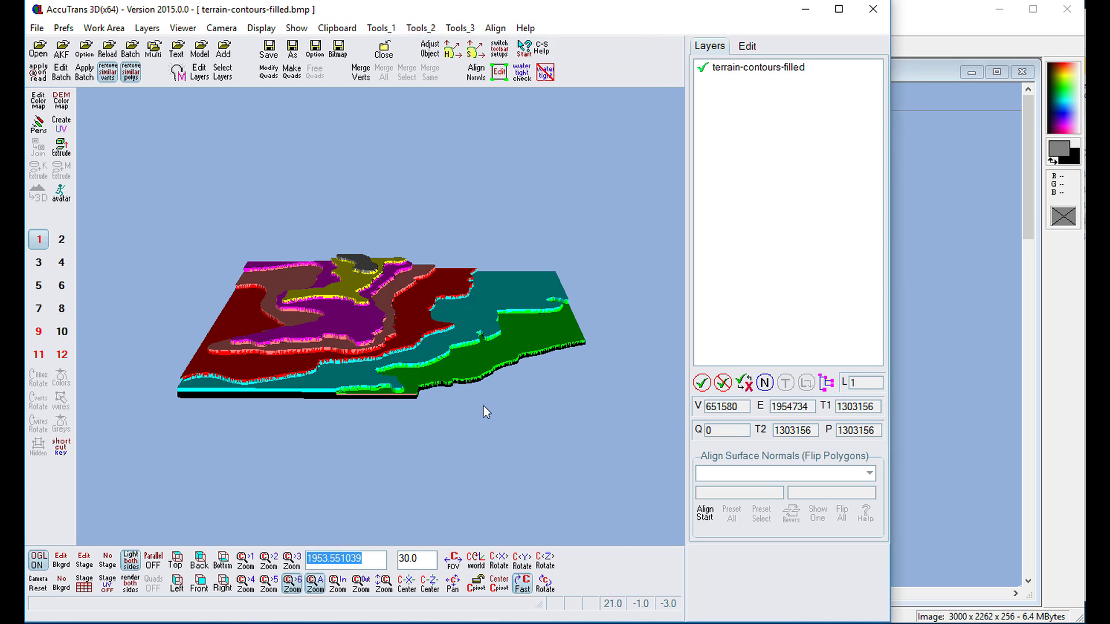
{"action": "scroll", "coordinate": [487, 468], "scroll_direction": "up", "scroll_amount": 5}
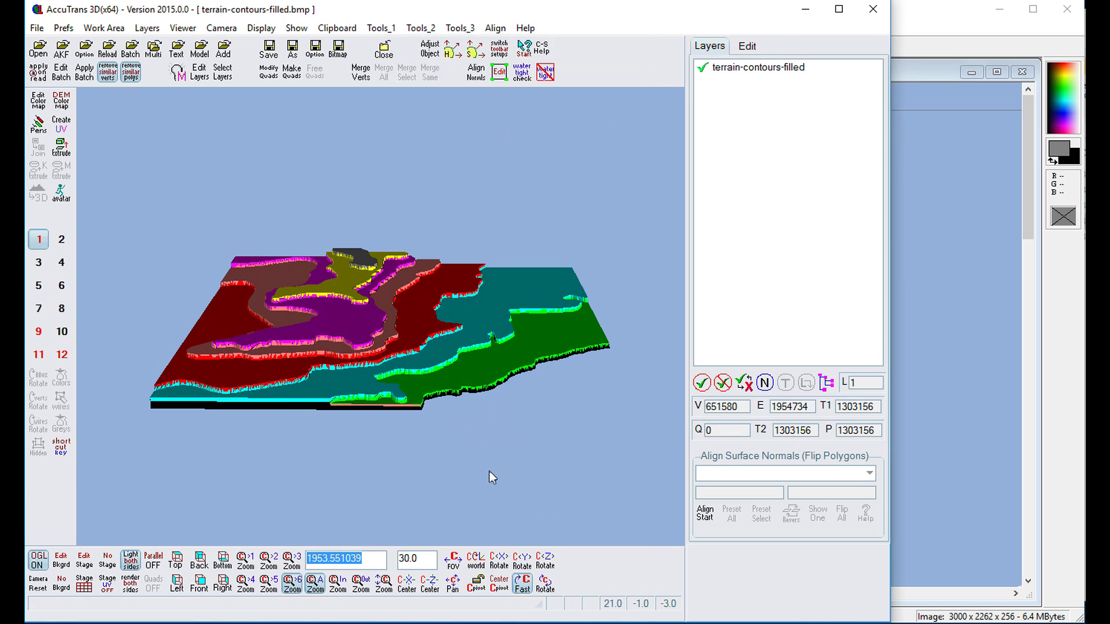
{"action": "scroll", "coordinate": [484, 449], "scroll_direction": "up", "scroll_amount": 5}
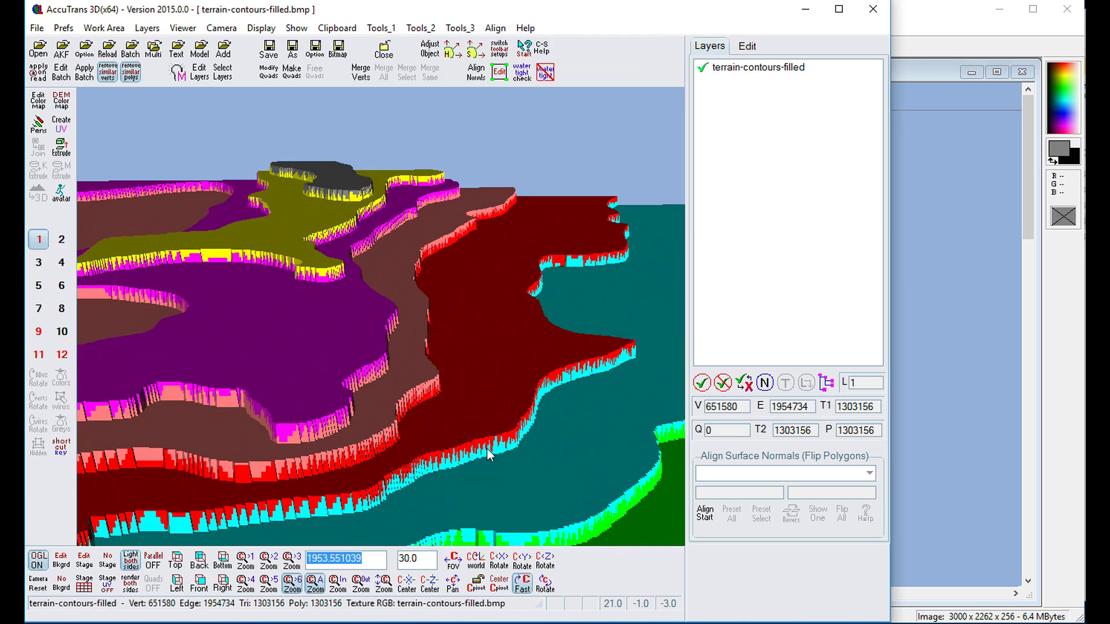
Step: Rotate the view around Z to inspect the stepped terrace side walls and flat base
{"action": "left_click", "coordinate": [546, 585]}
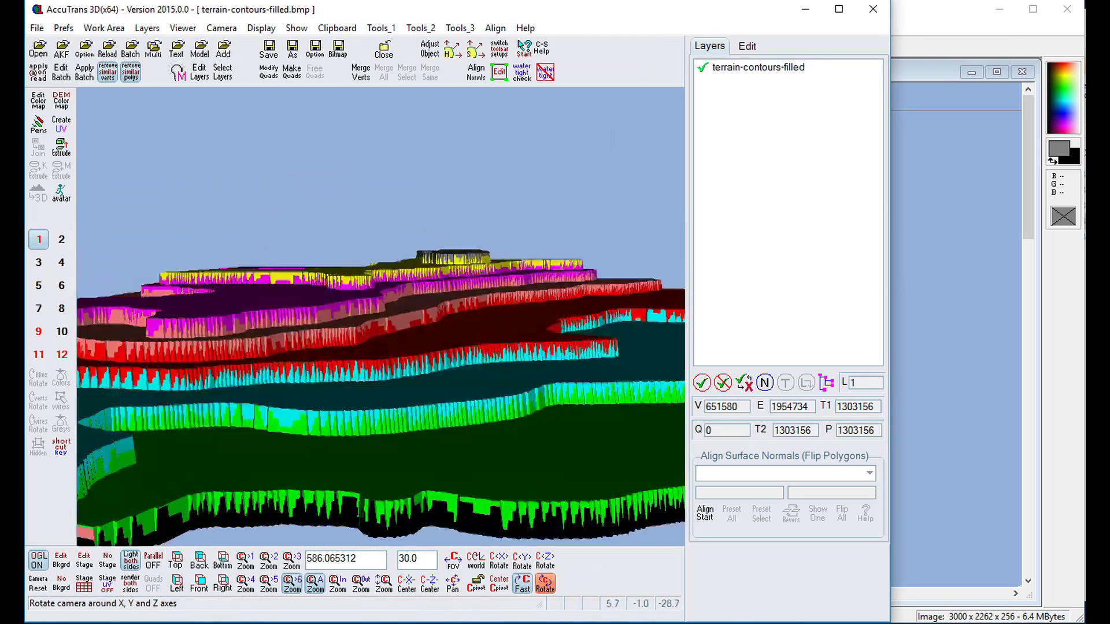
{"action": "left_click", "coordinate": [545, 561]}
{"action": "scroll", "coordinate": [433, 376], "scroll_direction": "down", "scroll_amount": 2}
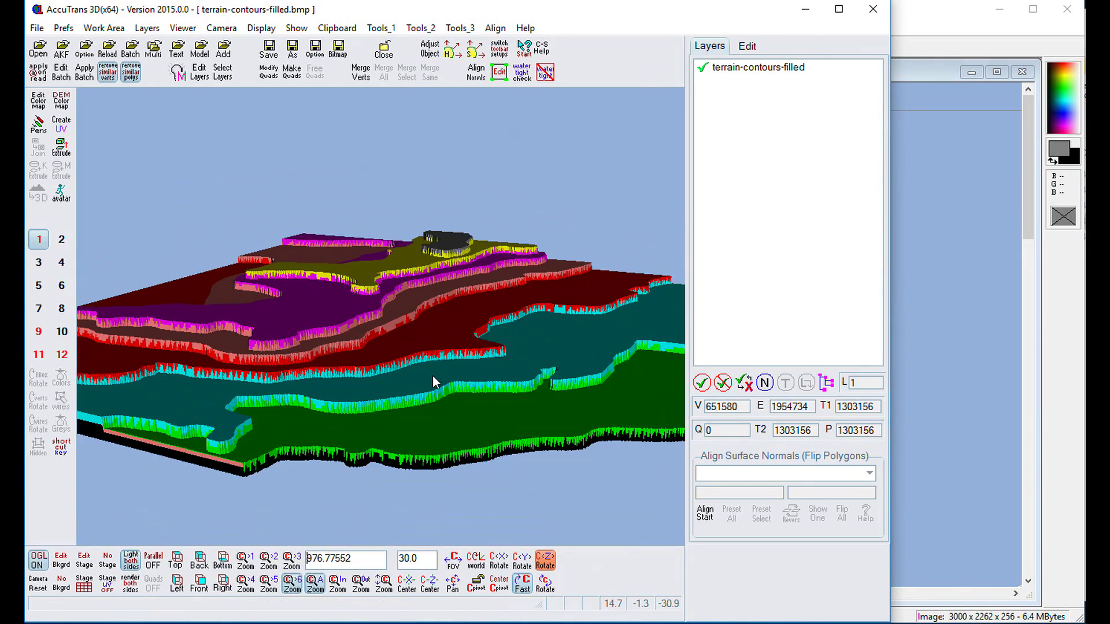